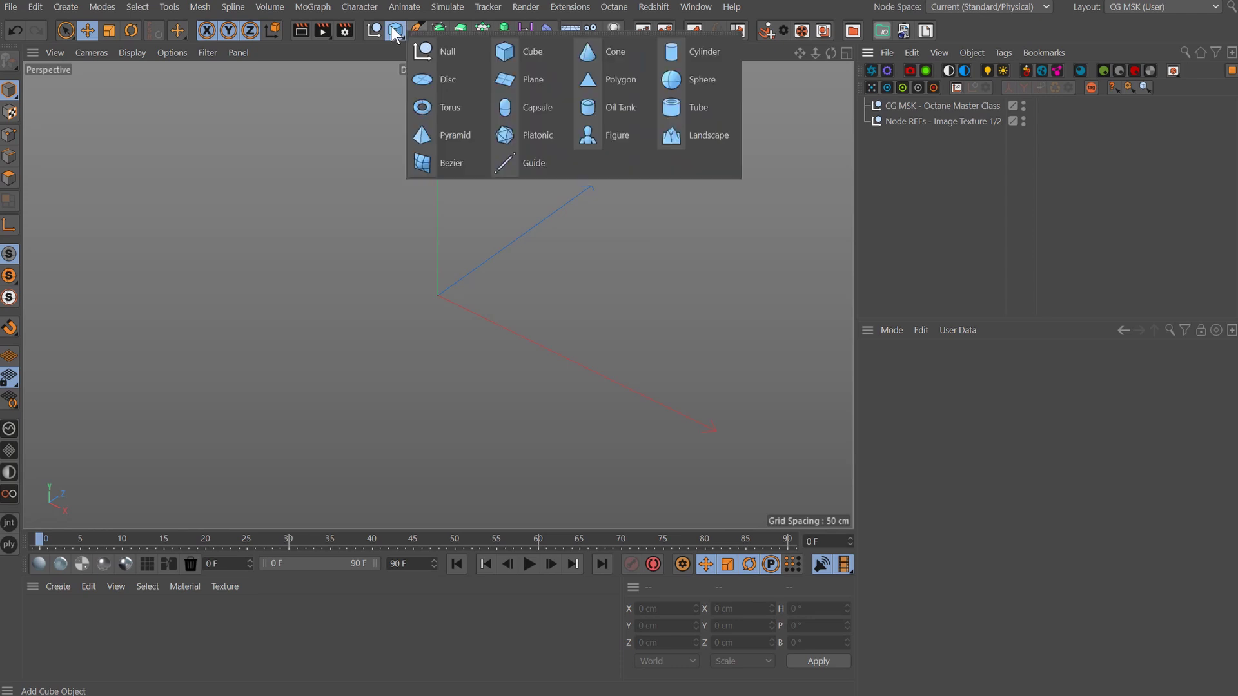
# Add a plane to the scene with 2 width segments and 2 height segments.
pyautogui.moveTo(892, 108); pyautogui.dragTo(889, 161)
pyautogui.doubleClick(976, 439)
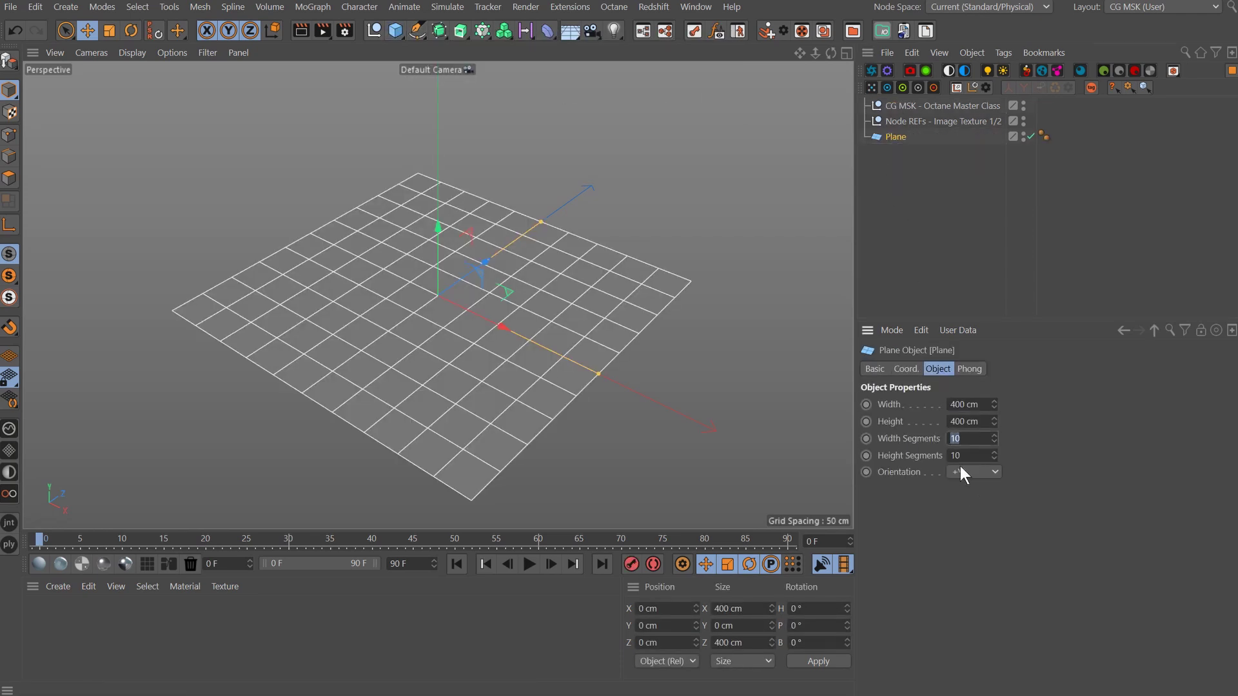
pyautogui.write('2')
pyautogui.press('Tab')
pyautogui.write('2')
pyautogui.press('Return')
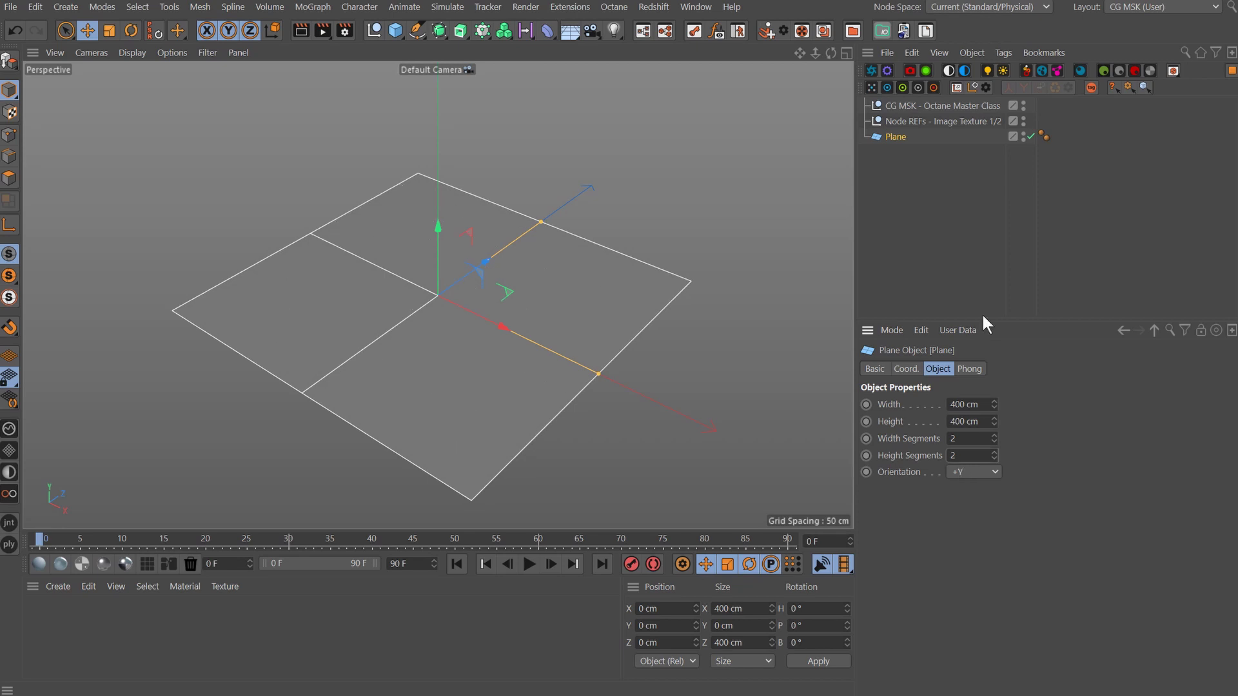
pyautogui.click(976, 253)
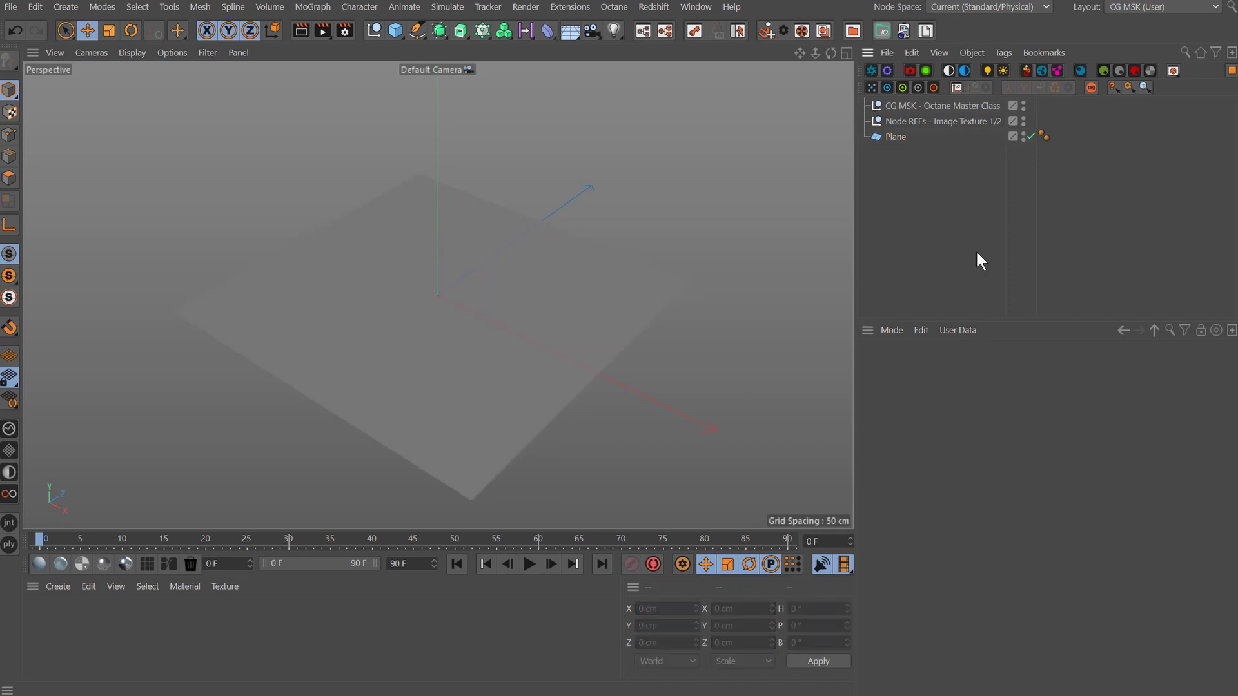
# Apply a new Octane diffuse material to the plane and add an ImageTexture shader to its Diffuse channel.
pyautogui.click(41, 571)
pyautogui.moveTo(43, 632); pyautogui.dragTo(415, 358)
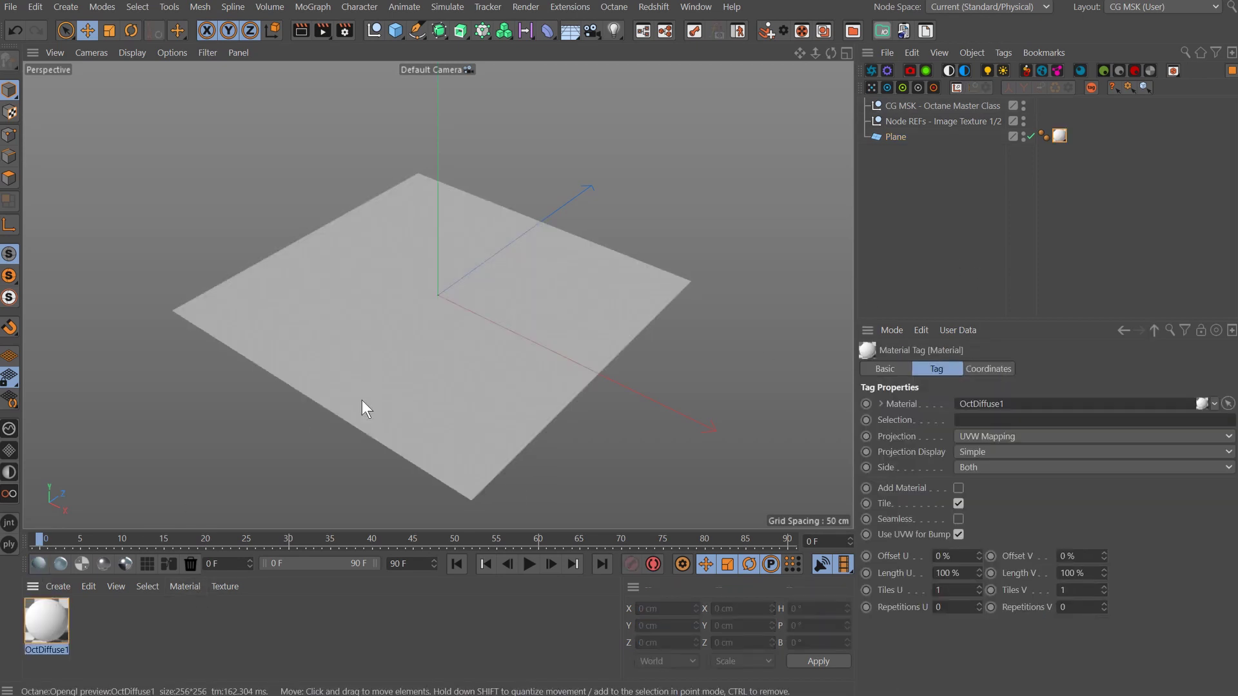
pyautogui.doubleClick(54, 626)
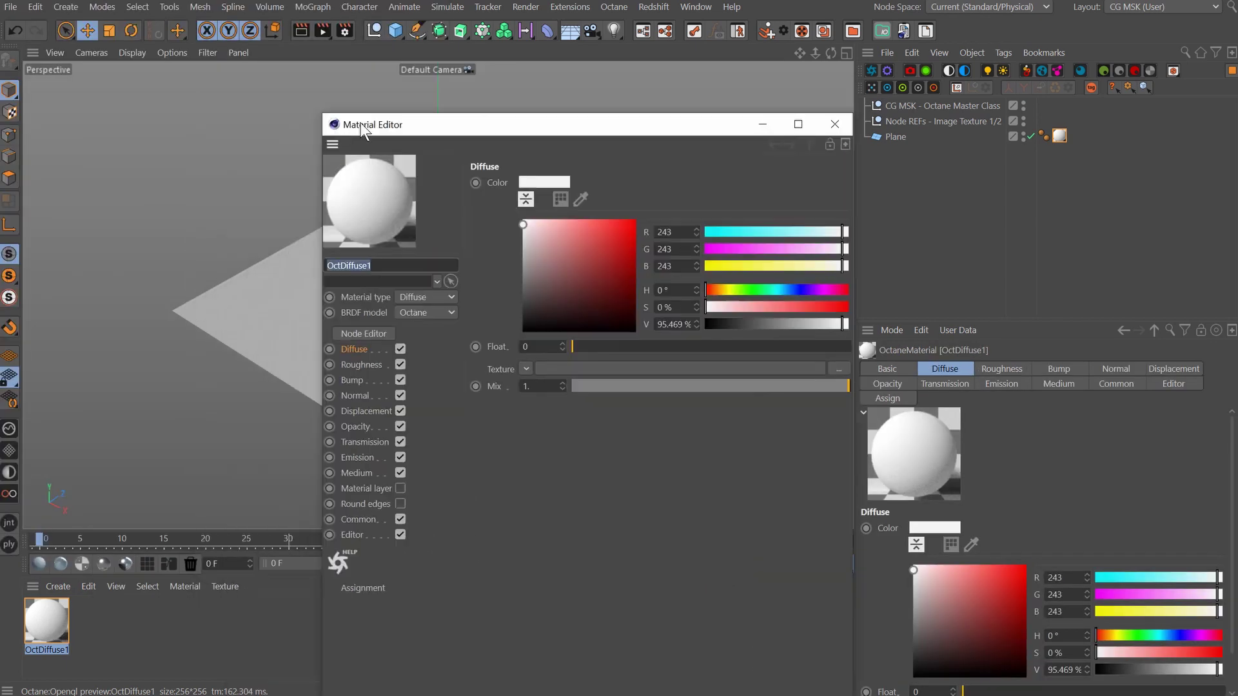
pyautogui.click(526, 359)
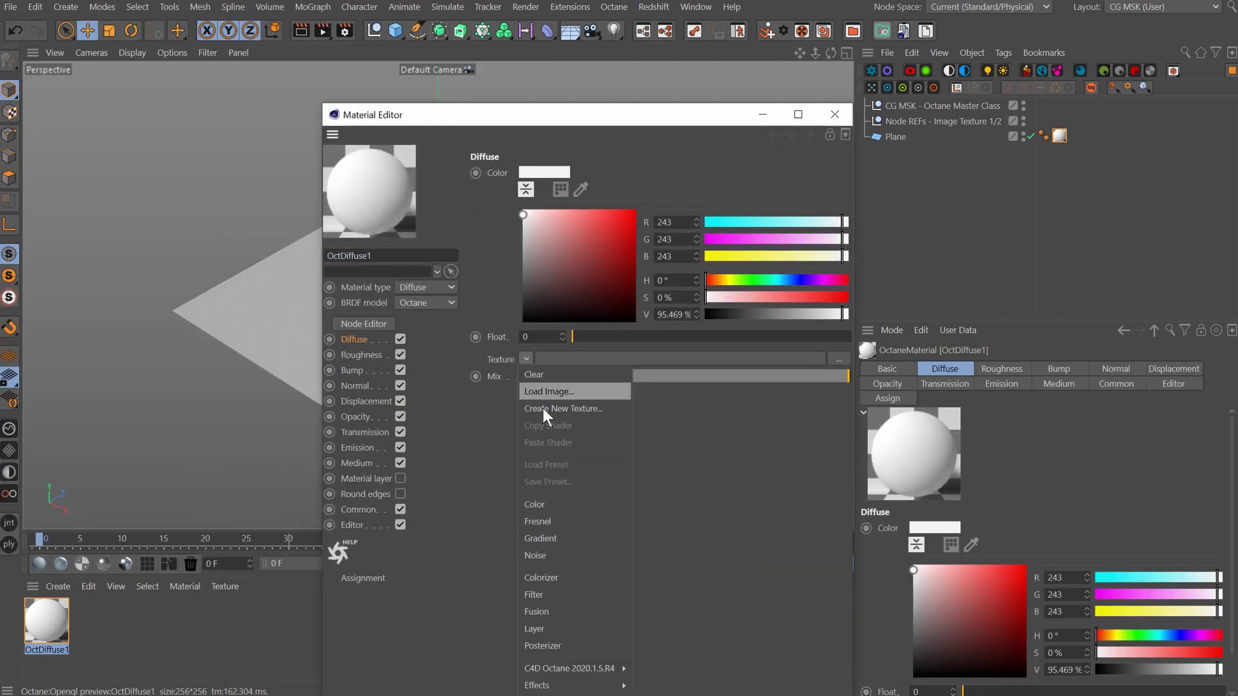
pyautogui.moveTo(581, 668)
pyautogui.click(695, 437)
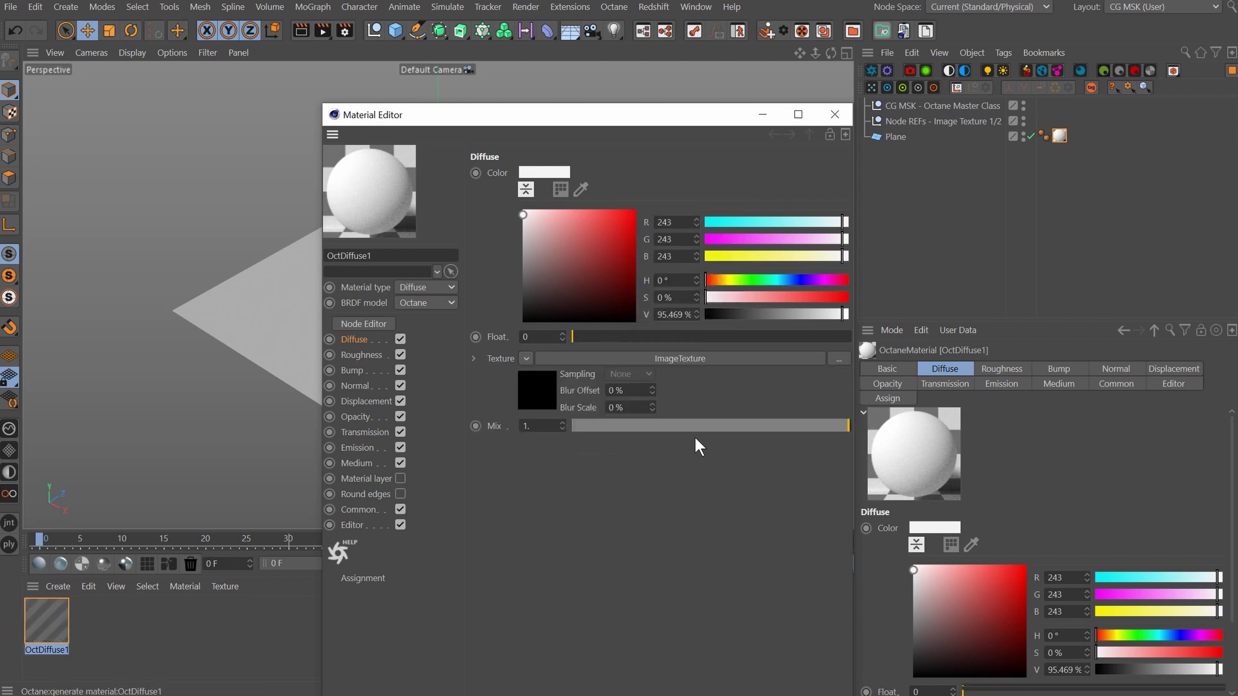
# Load UV 1K RGB.jpg from the tex folder into the image texture and look at its animation settings.
pyautogui.moveTo(582, 113); pyautogui.dragTo(393, 88)
pyautogui.click(348, 366)
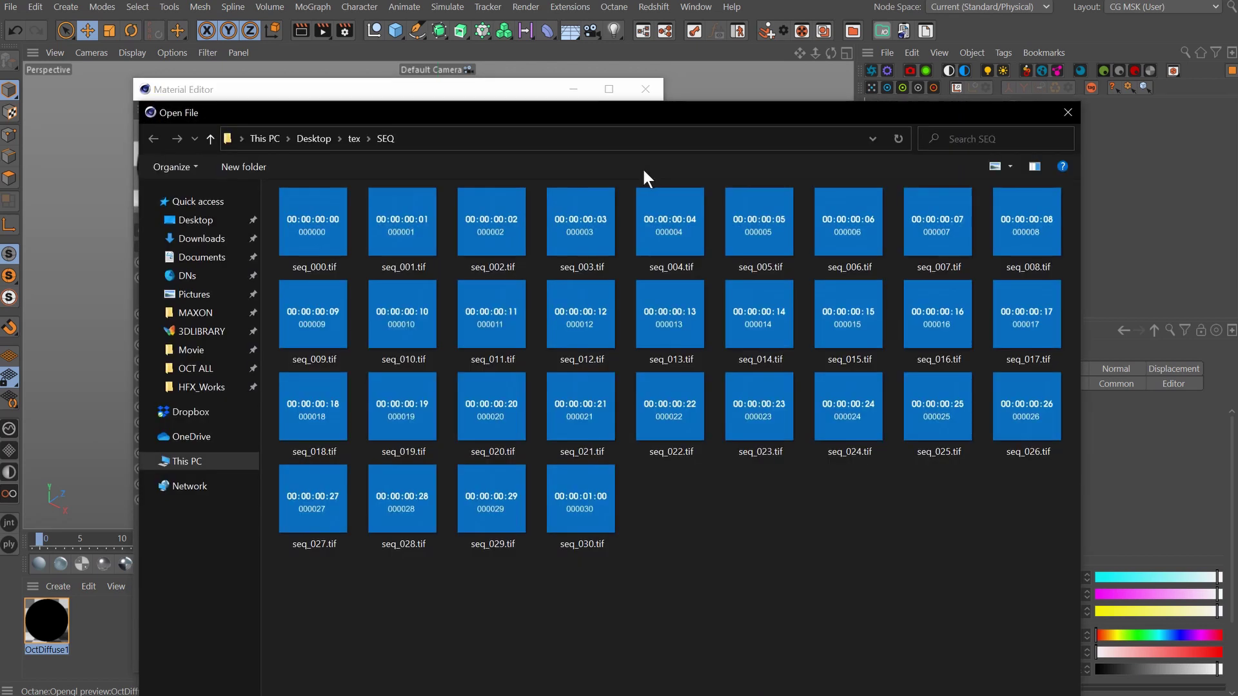
pyautogui.click(355, 138)
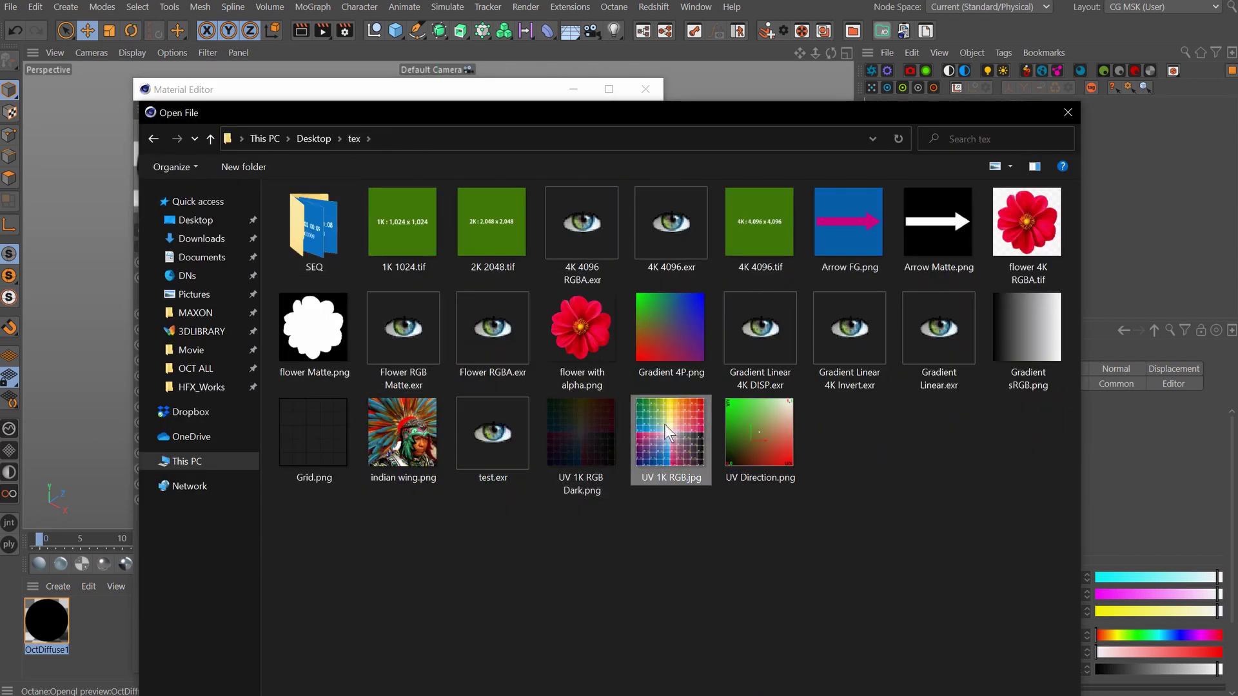
pyautogui.doubleClick(664, 424)
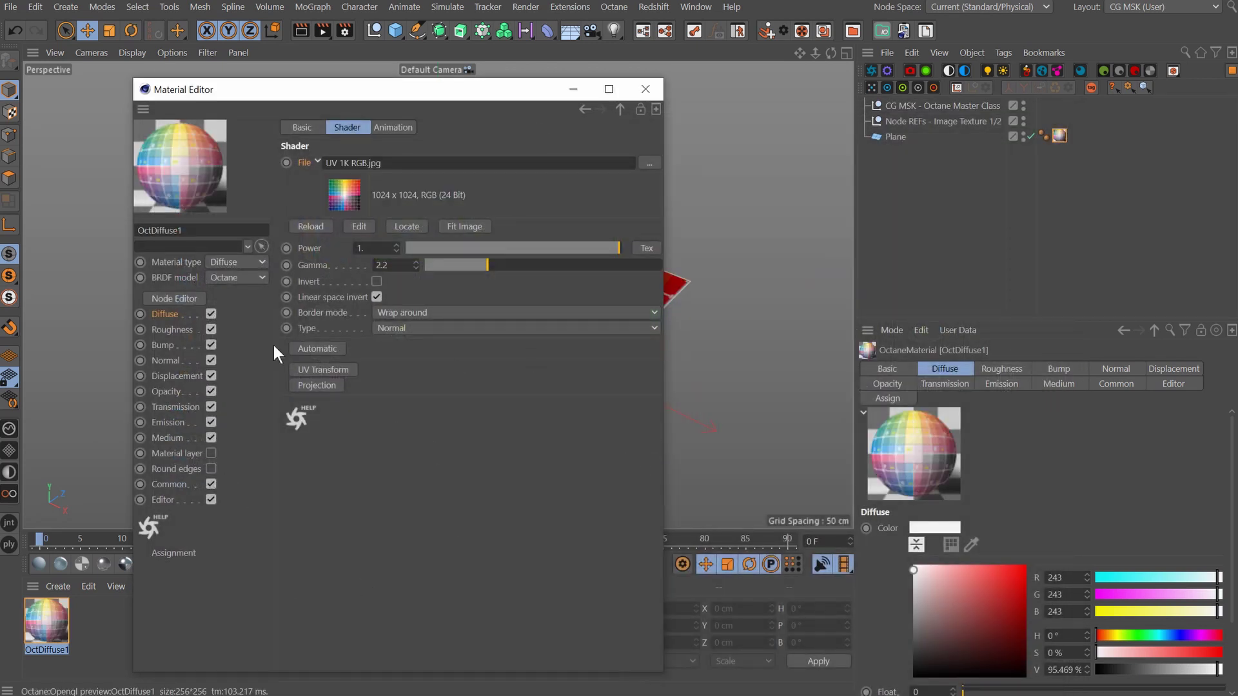
pyautogui.click(384, 127)
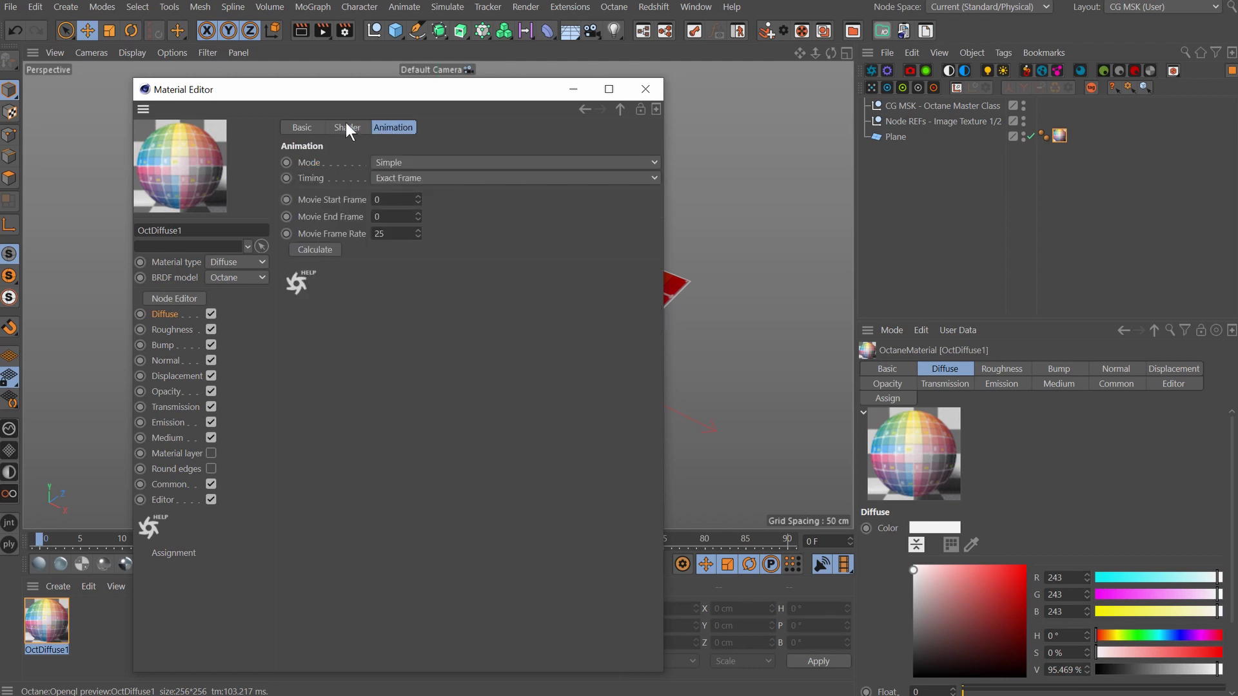
pyautogui.click(345, 125)
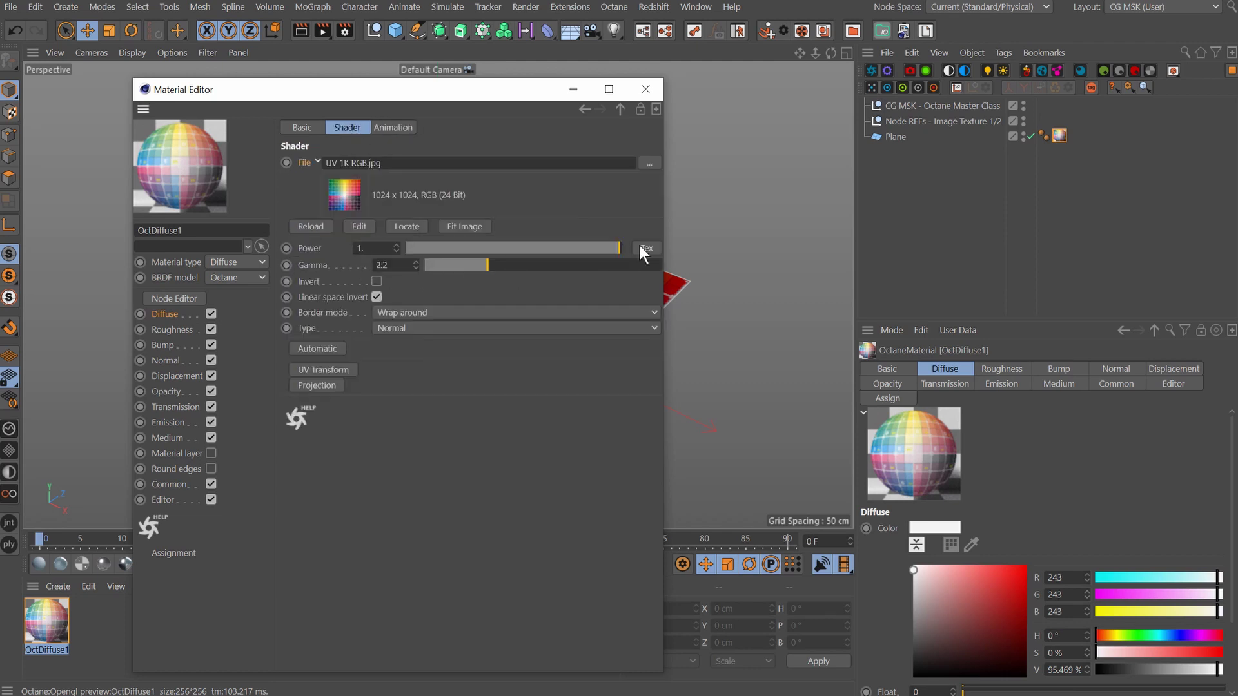
# Replace the texture's image with seq_000.tif from the SEQ folder inside tex.
pyautogui.click(651, 163)
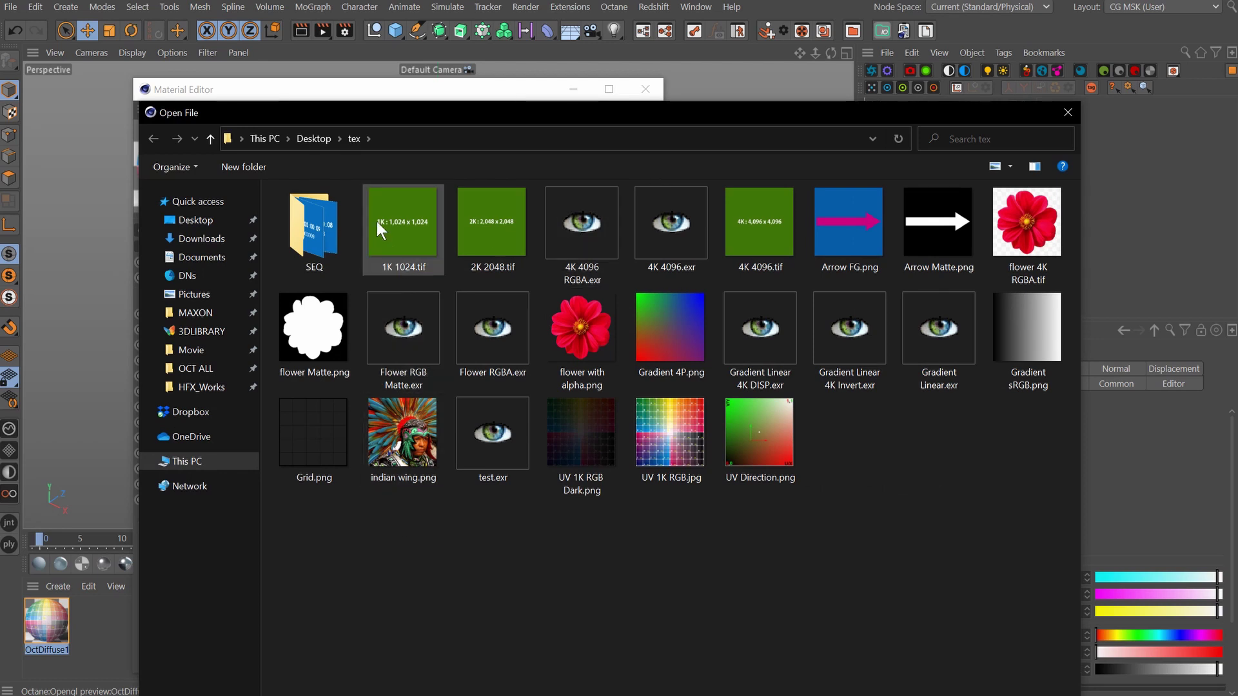
pyautogui.doubleClick(283, 207)
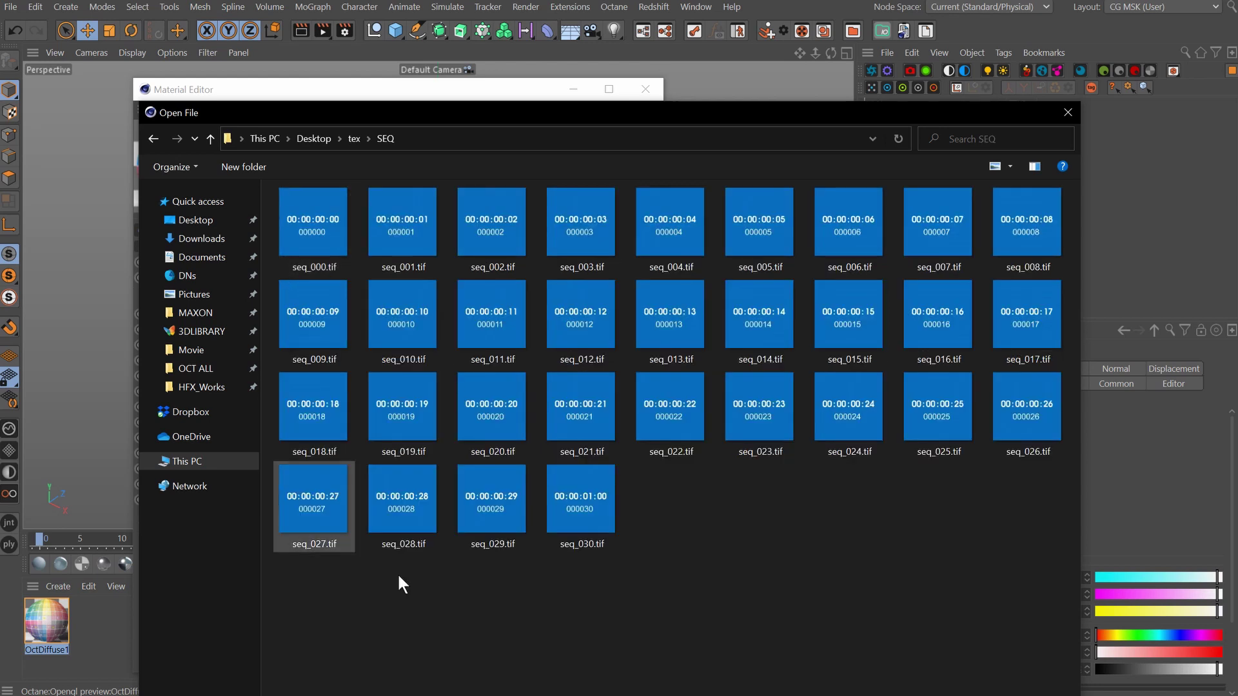
pyautogui.doubleClick(296, 237)
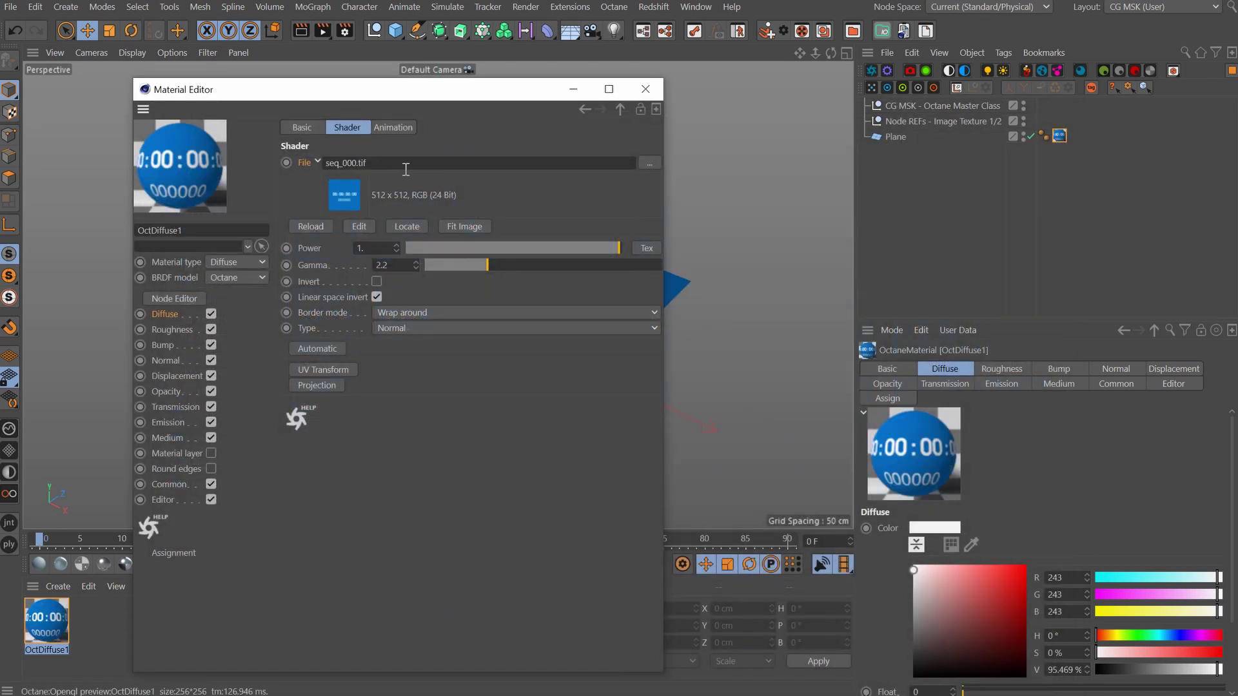
# Calculate the sequence's animation with movie end frame and movie frame rate set to 30, and scrub the timeline to preview it.
pyautogui.click(387, 126)
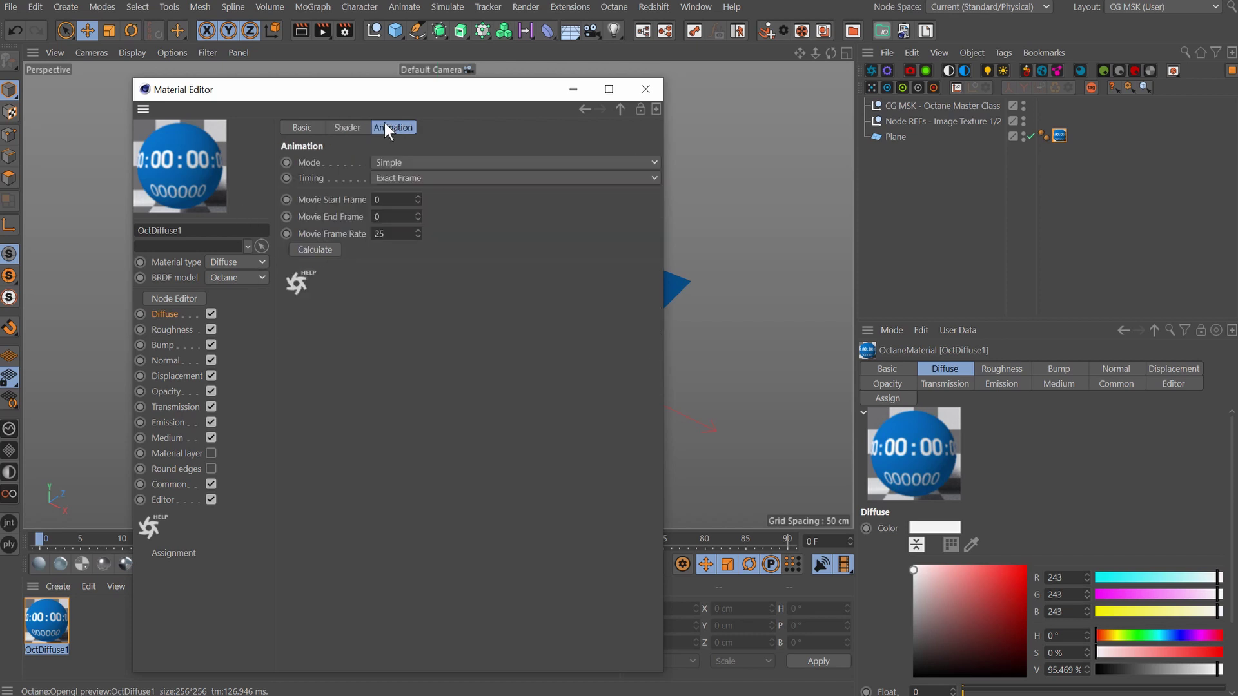
pyautogui.moveTo(390, 234); pyautogui.dragTo(300, 214)
pyautogui.write('30')
pyautogui.moveTo(390, 217); pyautogui.dragTo(309, 215)
pyautogui.write('30')
pyautogui.press('Return')
pyautogui.moveTo(396, 234); pyautogui.dragTo(203, 232)
pyautogui.click(322, 250)
pyautogui.click(396, 213)
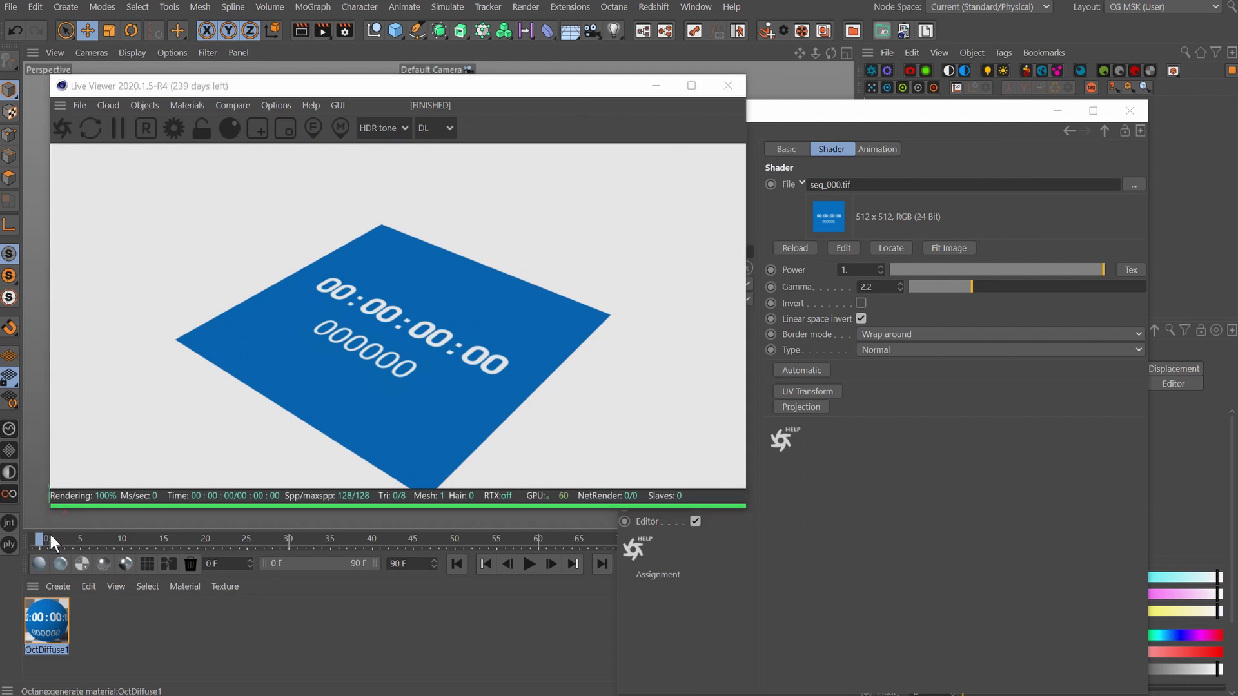
pyautogui.moveTo(50, 535); pyautogui.dragTo(183, 532)
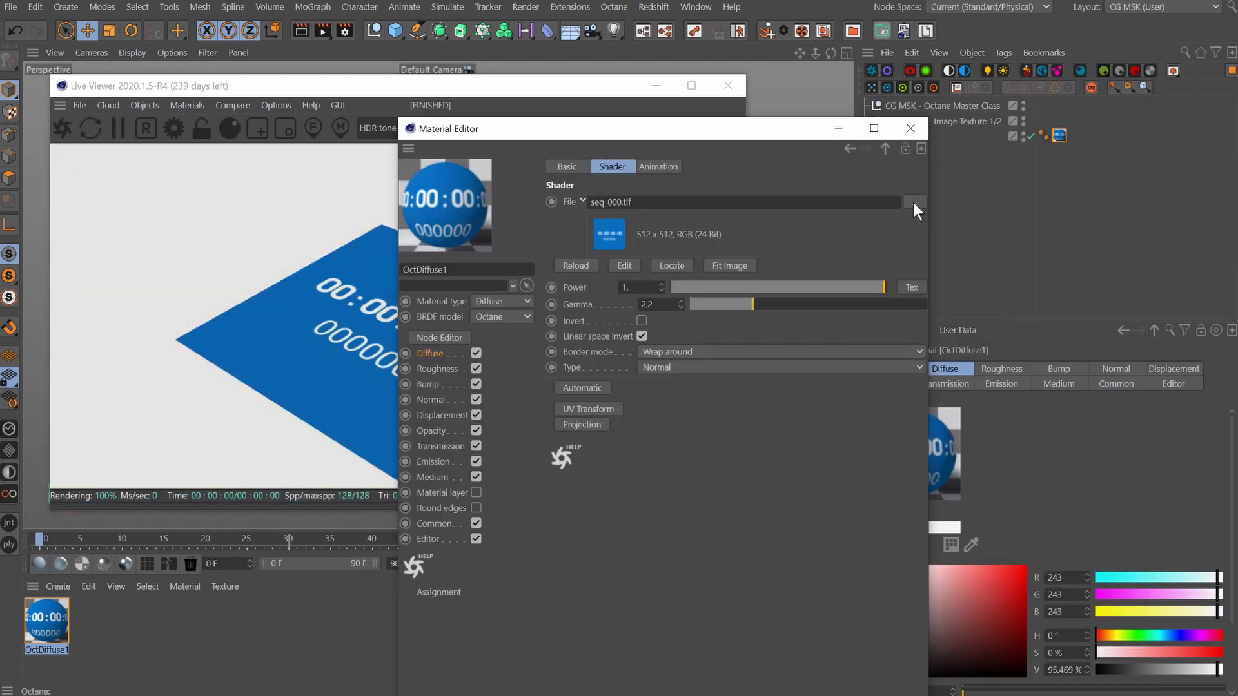
# Load seq_000.tif from the SEQ folder on the Desktop into the texture without copying it to the project location.
pyautogui.click(913, 203)
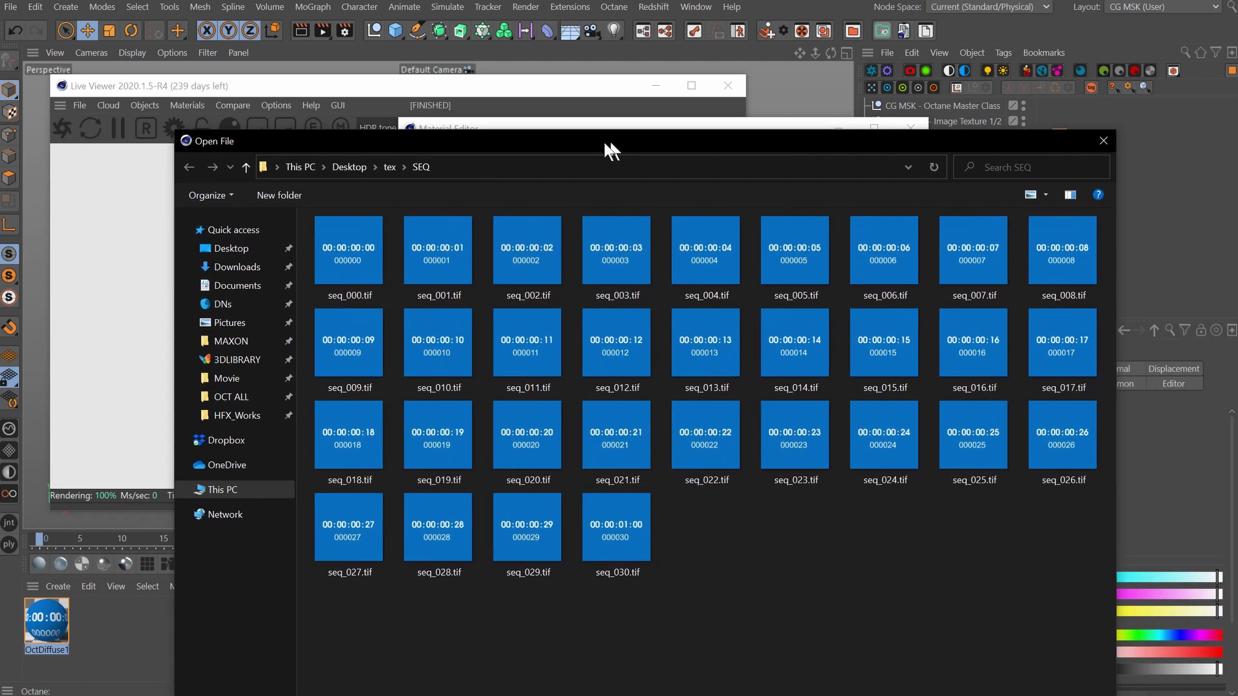
pyautogui.click(350, 166)
pyautogui.click(1039, 271)
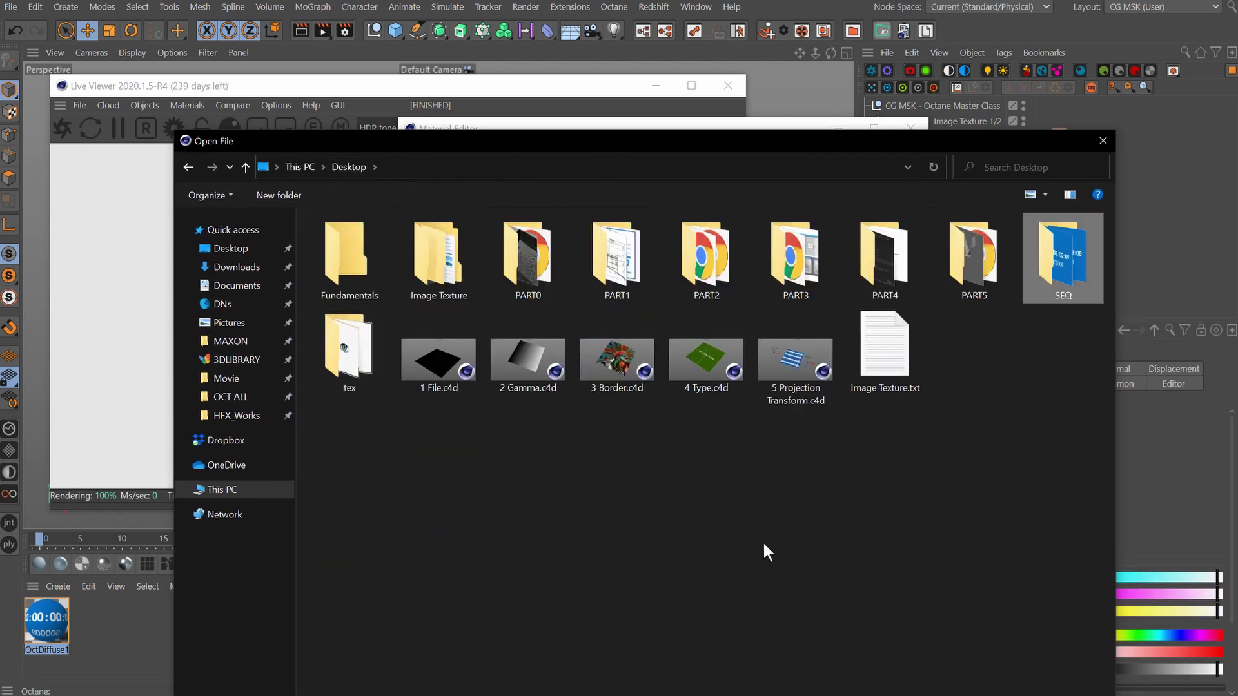
pyautogui.doubleClick(1061, 259)
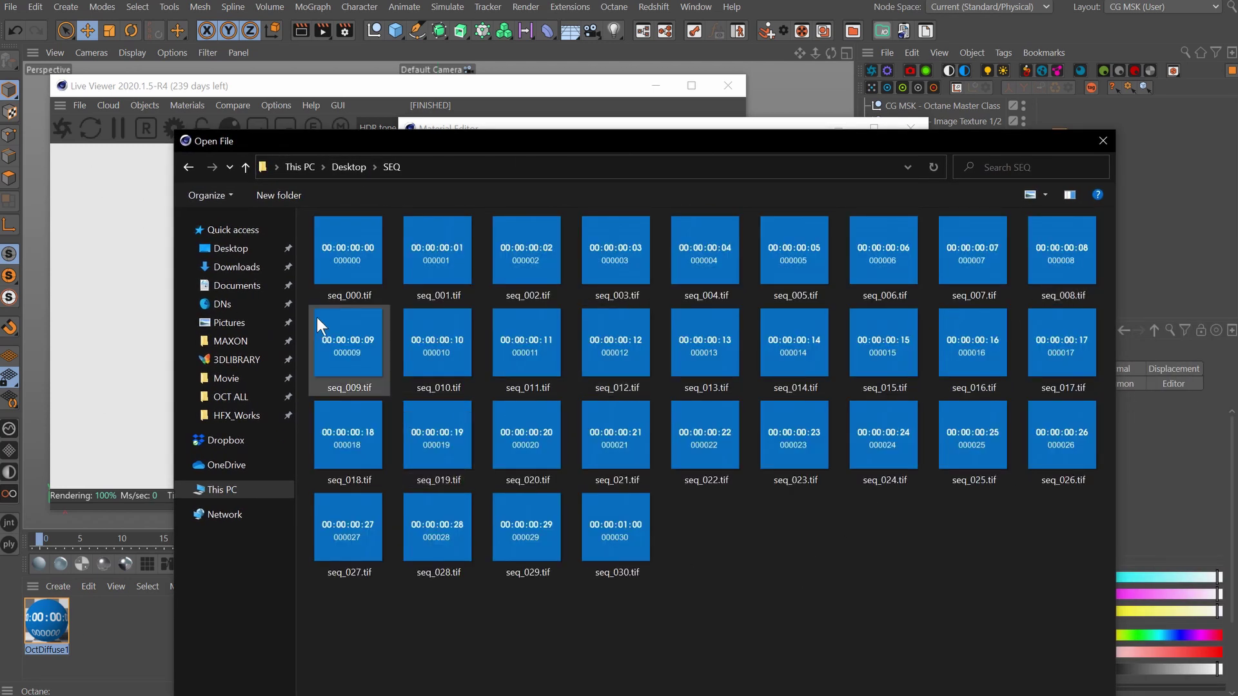
pyautogui.doubleClick(346, 255)
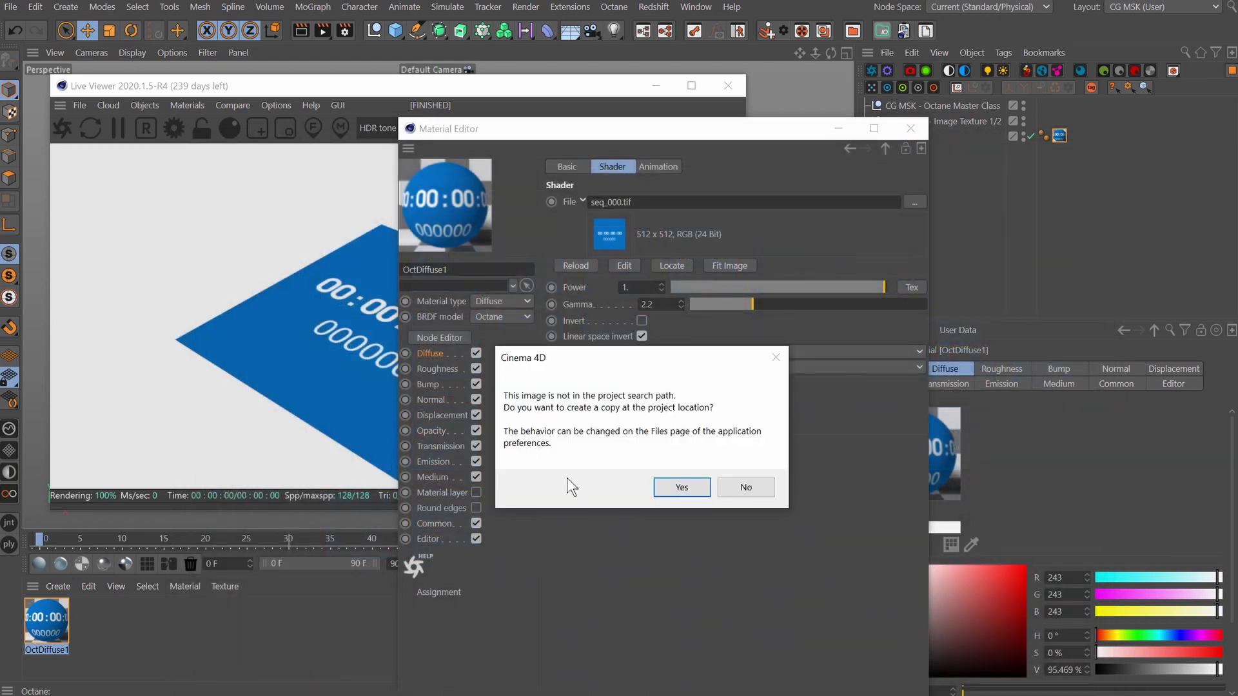
pyautogui.moveTo(582, 366); pyautogui.dragTo(655, 399)
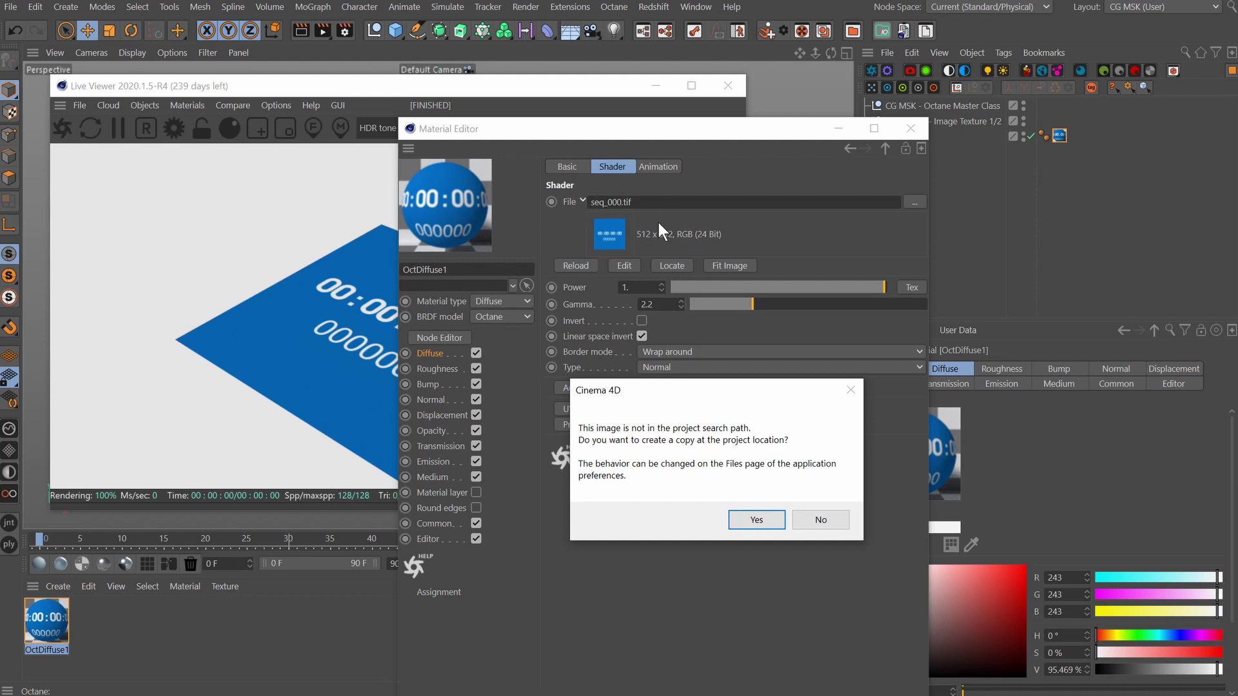
pyautogui.moveTo(668, 396); pyautogui.dragTo(599, 398)
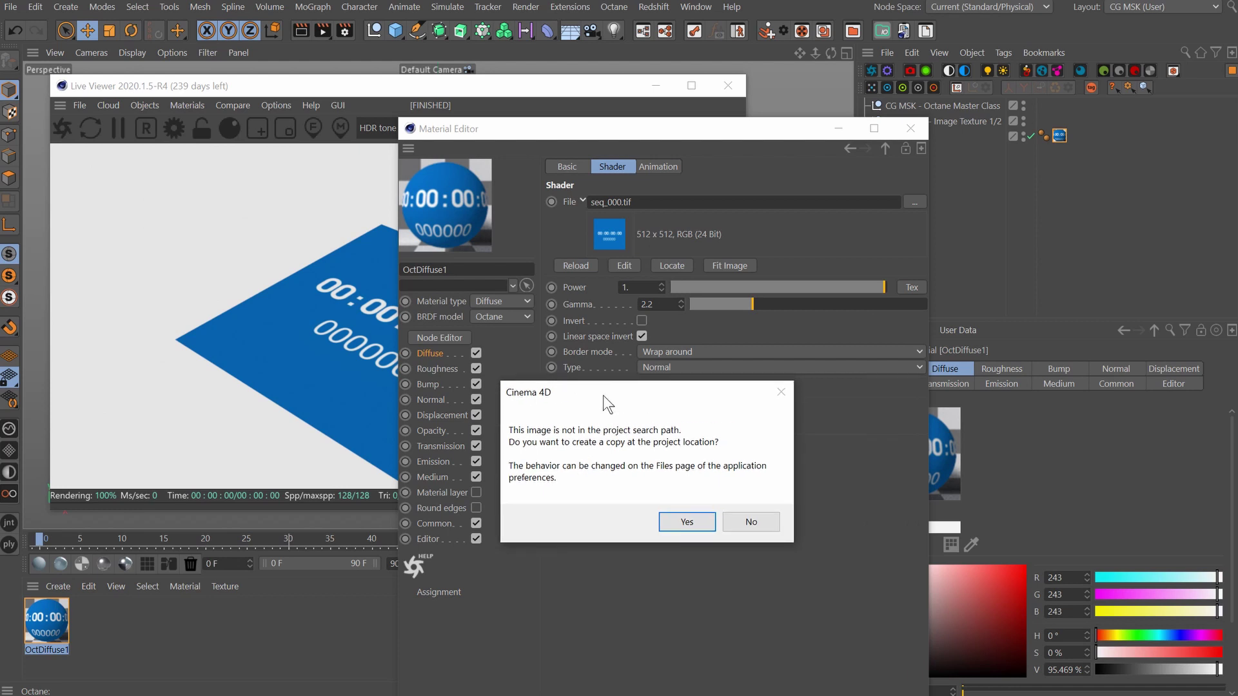
pyautogui.click(751, 521)
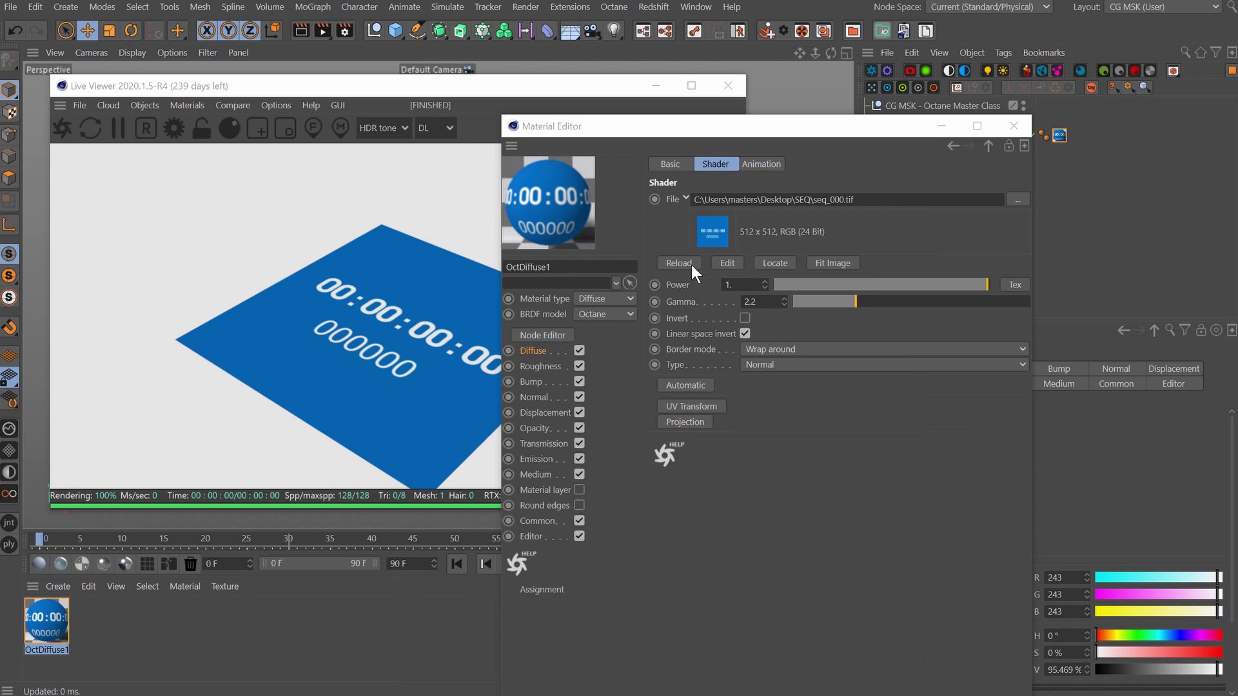
# Reload the texture's image file and scrub the timeline to check the sequence in the live render.
pyautogui.click(686, 264)
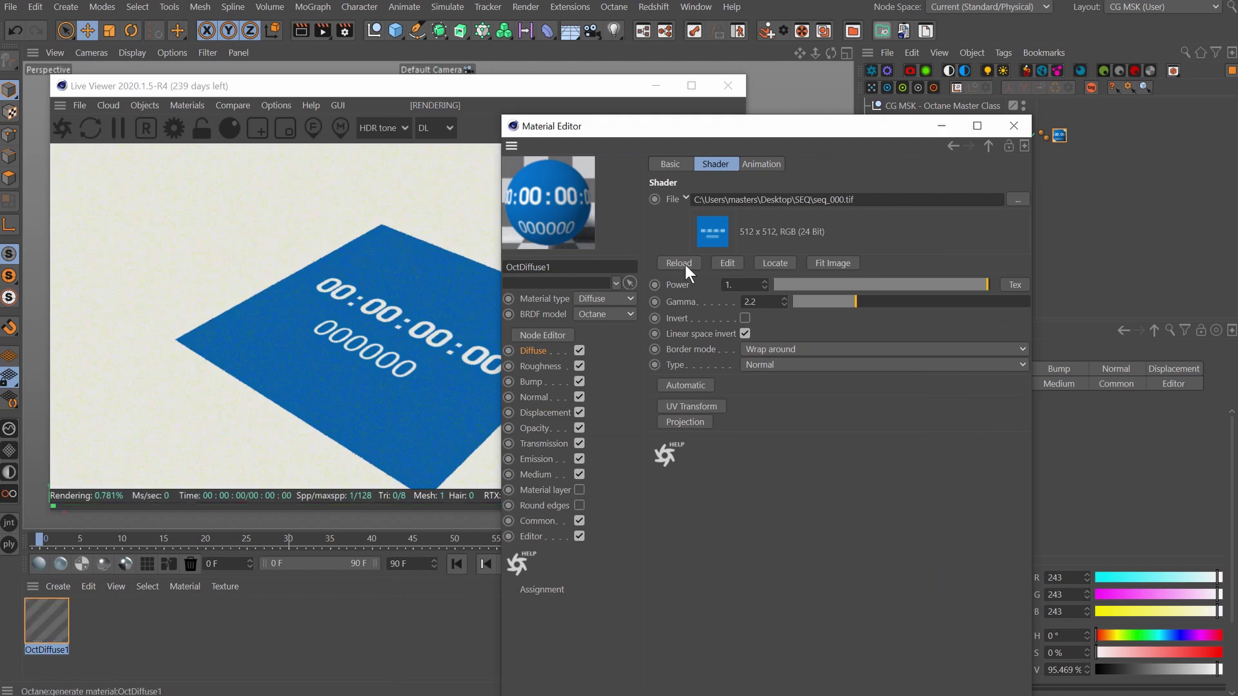
pyautogui.moveTo(52, 545); pyautogui.dragTo(194, 544)
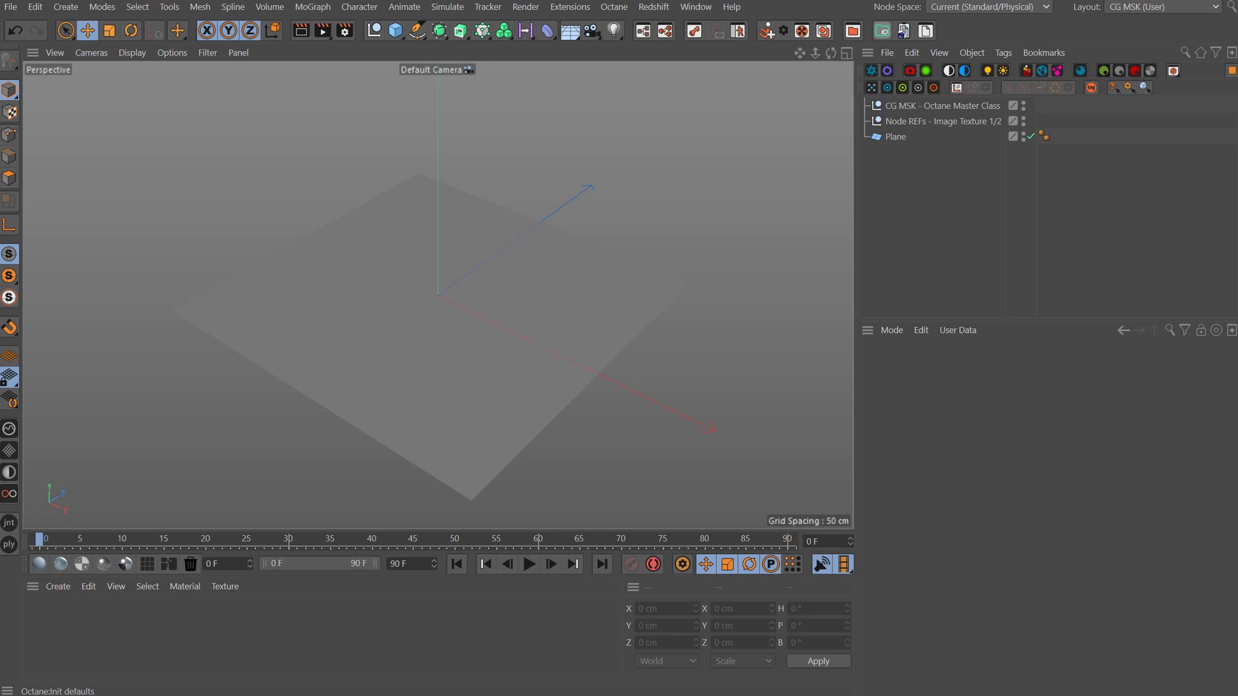
# Create a new Octane diffuse material and open it in the Octane Node Editor.
pyautogui.click(38, 564)
pyautogui.doubleClick(47, 622)
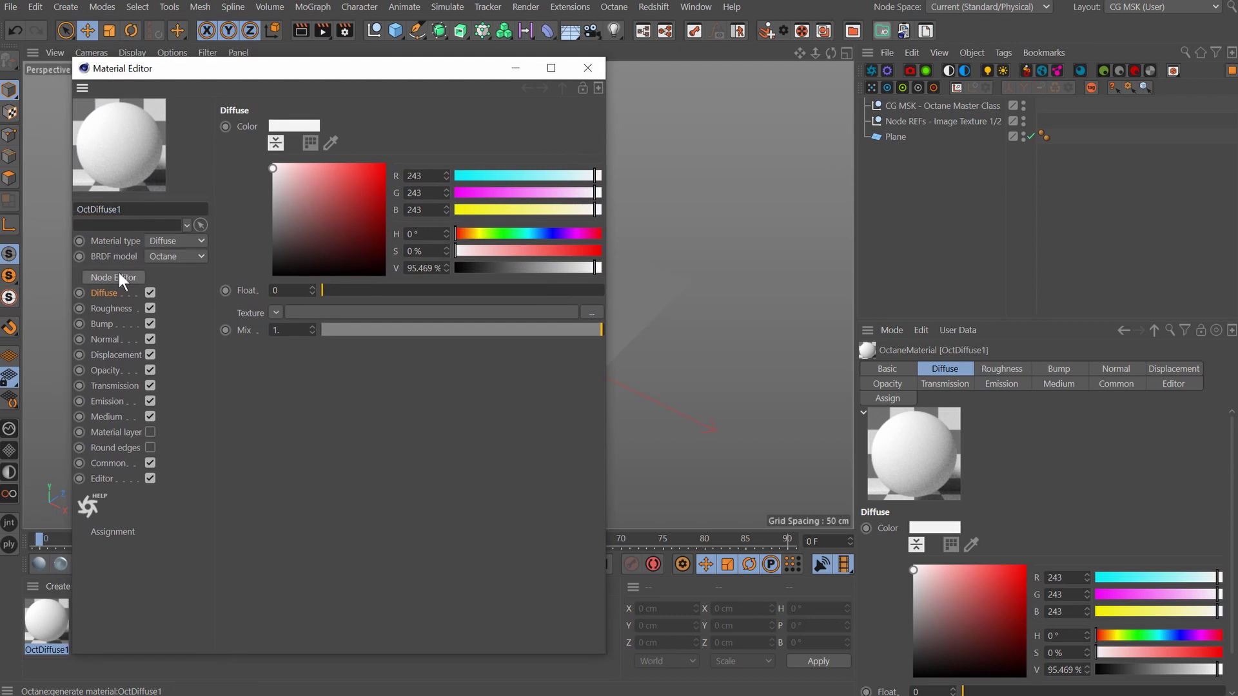
pyautogui.click(120, 276)
pyautogui.moveTo(165, 170); pyautogui.dragTo(512, 179)
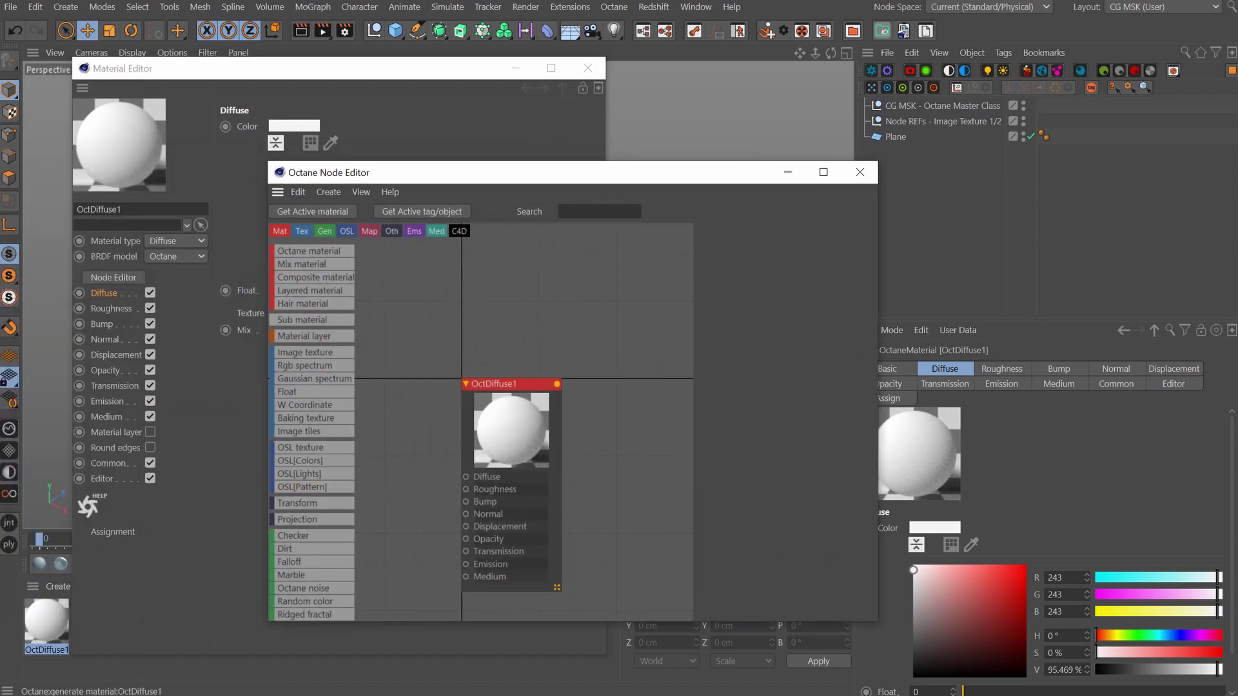
# Bring flower with alpha.png from the tex folder into the node graph and connect it to the material's Diffuse input.
pyautogui.moveTo(0, 487); pyautogui.dragTo(0, 400)
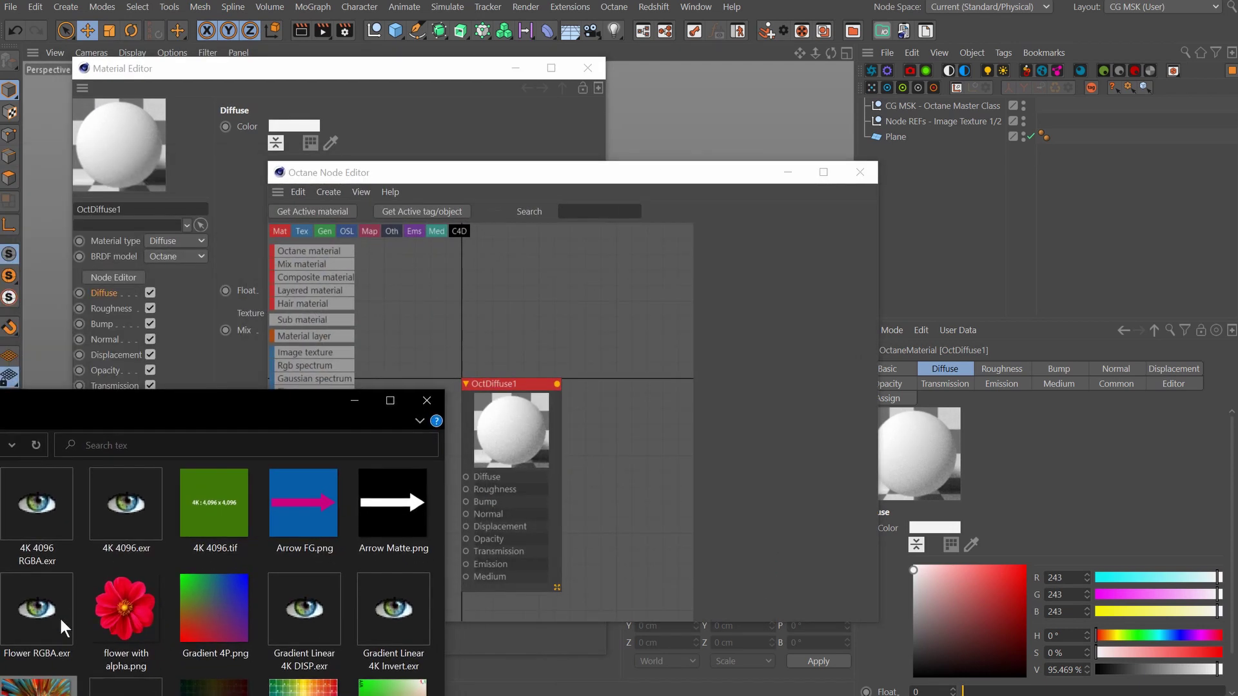
pyautogui.moveTo(127, 623); pyautogui.dragTo(421, 353)
pyautogui.click(513, 425)
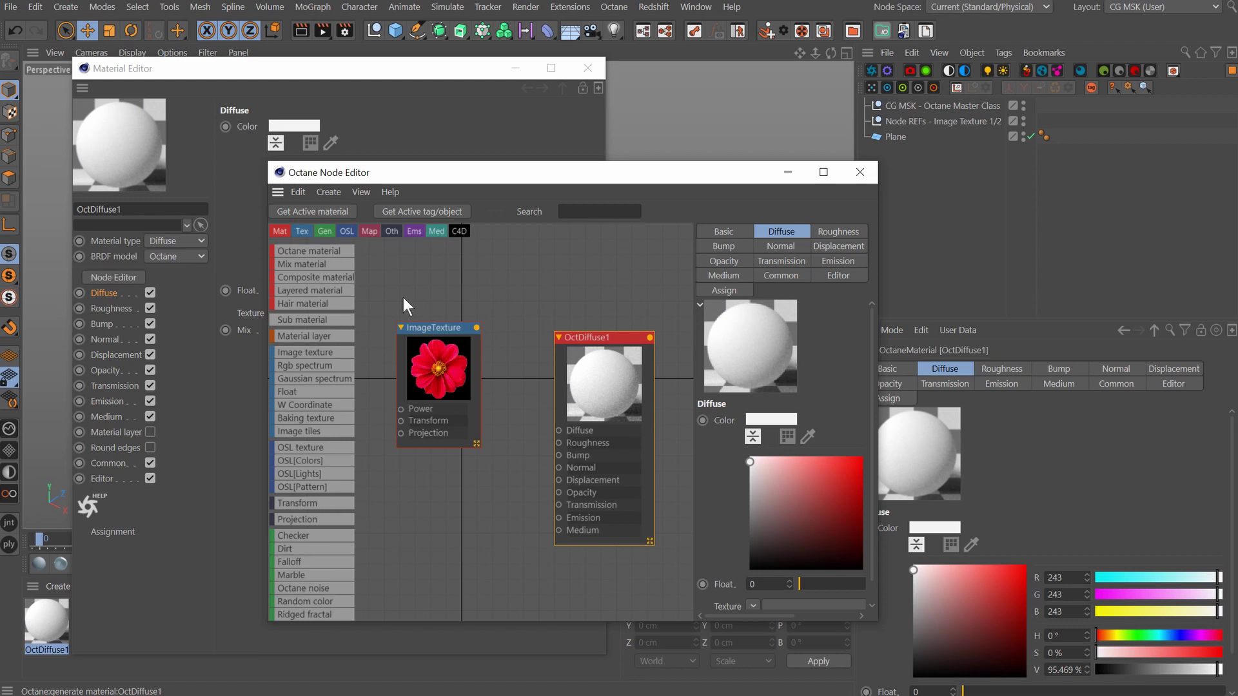
pyautogui.moveTo(477, 328); pyautogui.dragTo(559, 430)
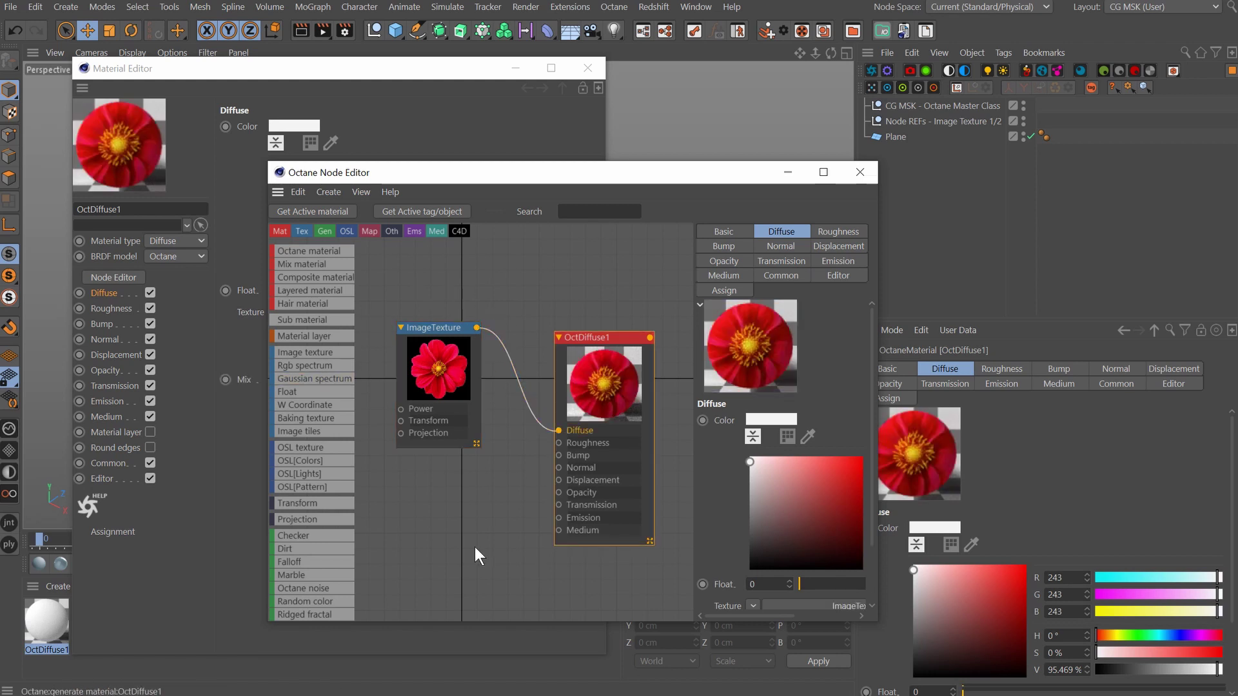
# Close the node and material editors and delete the flower material.
pyautogui.click(859, 172)
pyautogui.click(586, 68)
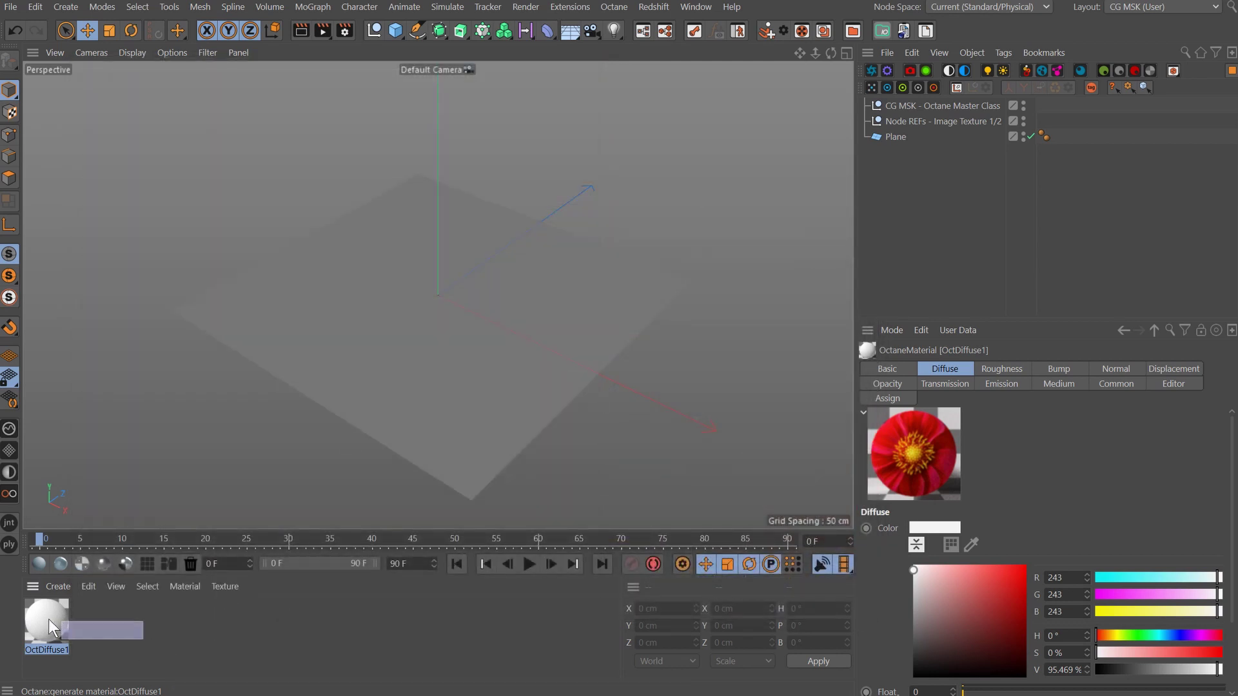
pyautogui.press('Delete')
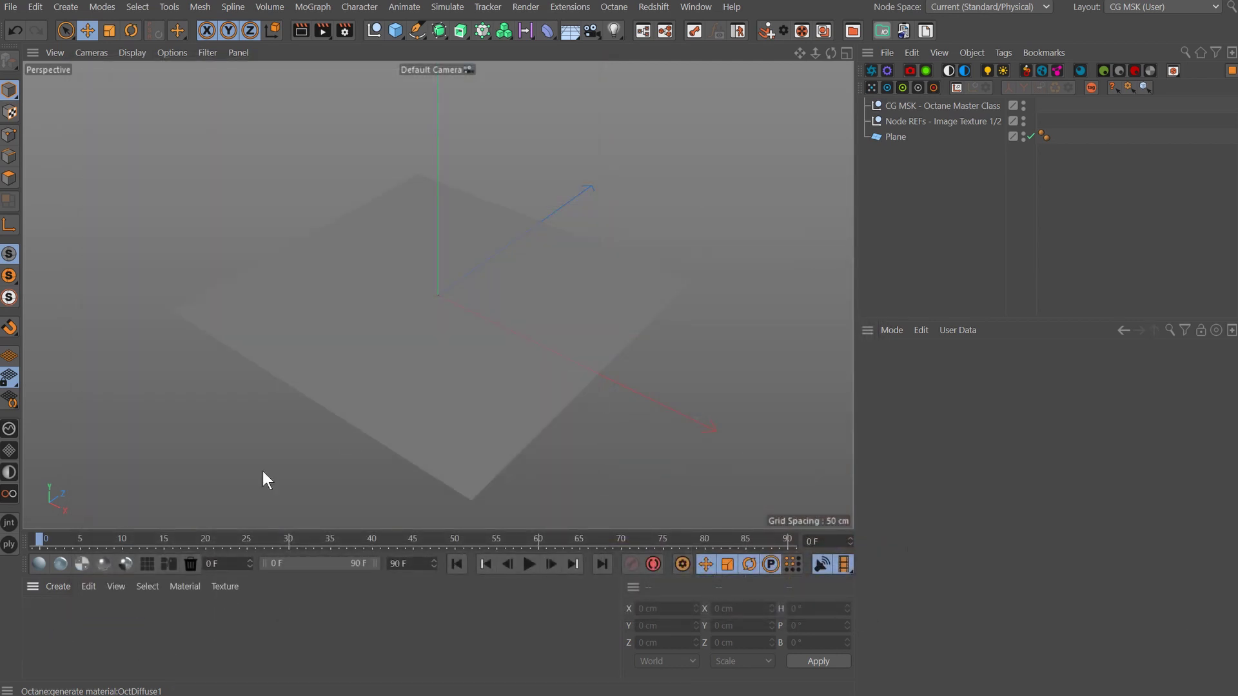
# Open the Octane Live Viewer and place its window over the lower part of the viewport.
pyautogui.click(871, 71)
pyautogui.moveTo(146, 165); pyautogui.dragTo(739, 248)
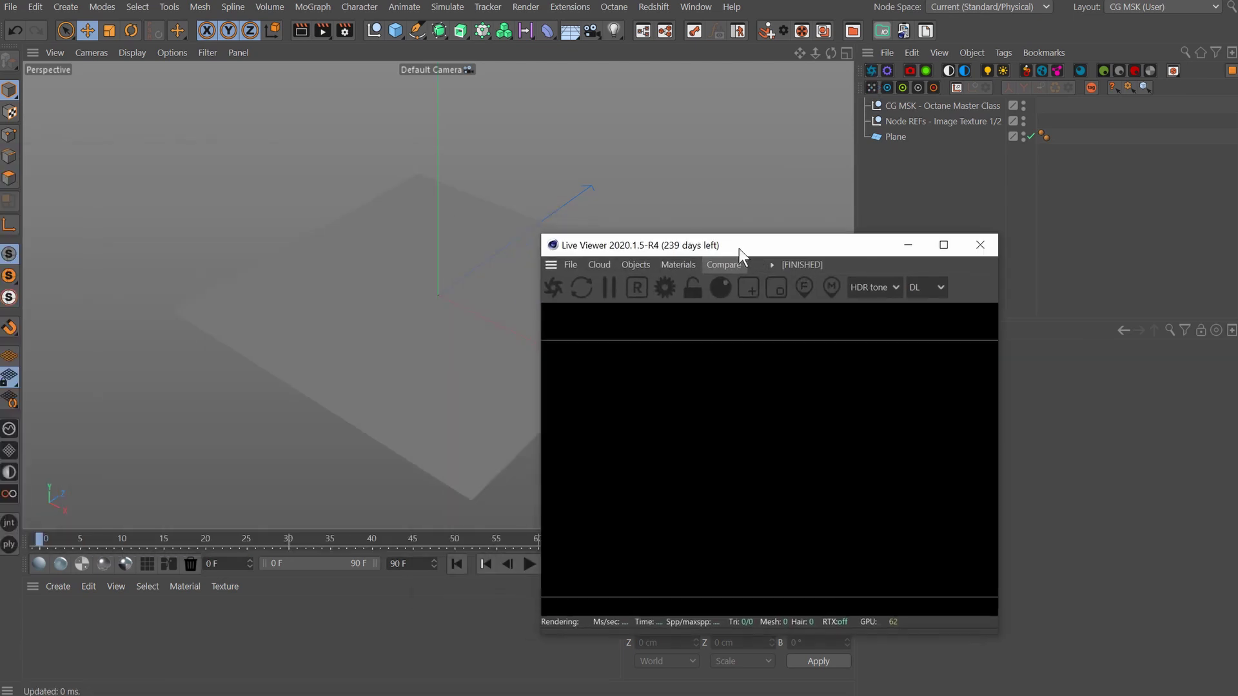
# Render the scene in the Live Viewer and create and assign a material to the plane from indian wing.png in the tex folder.
pyautogui.click(552, 289)
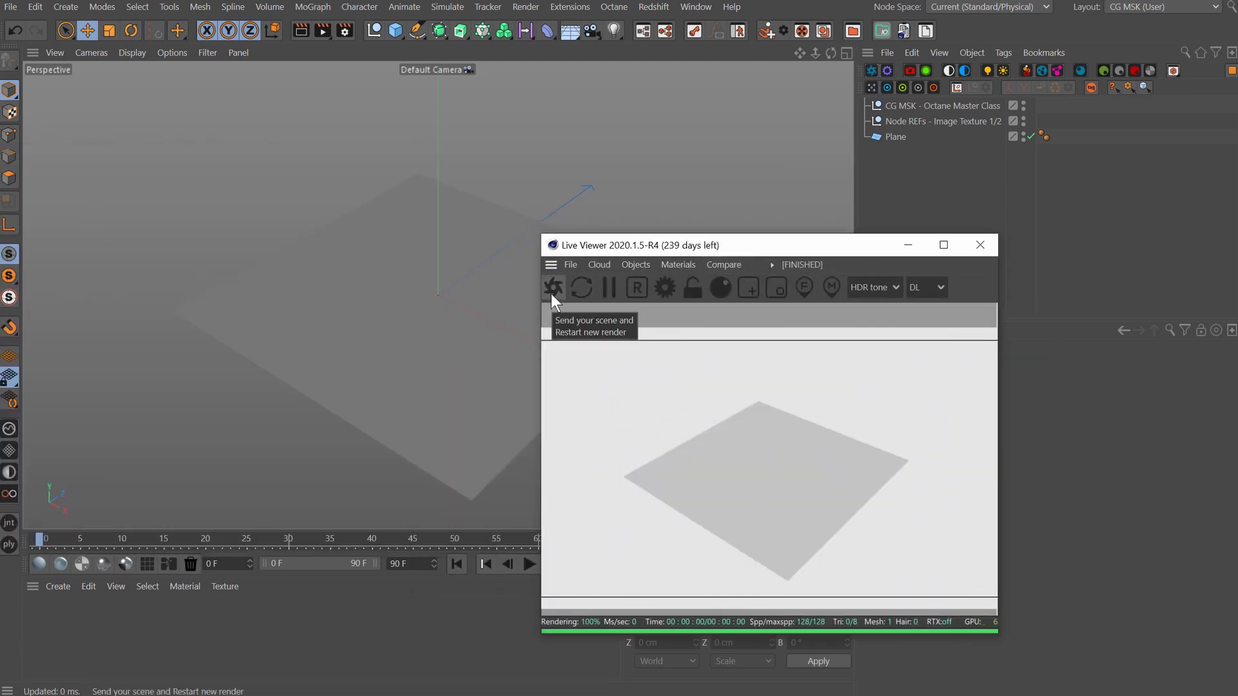
pyautogui.hotkey('alt', 'Tab')
pyautogui.moveTo(6, 401); pyautogui.dragTo(69, 264)
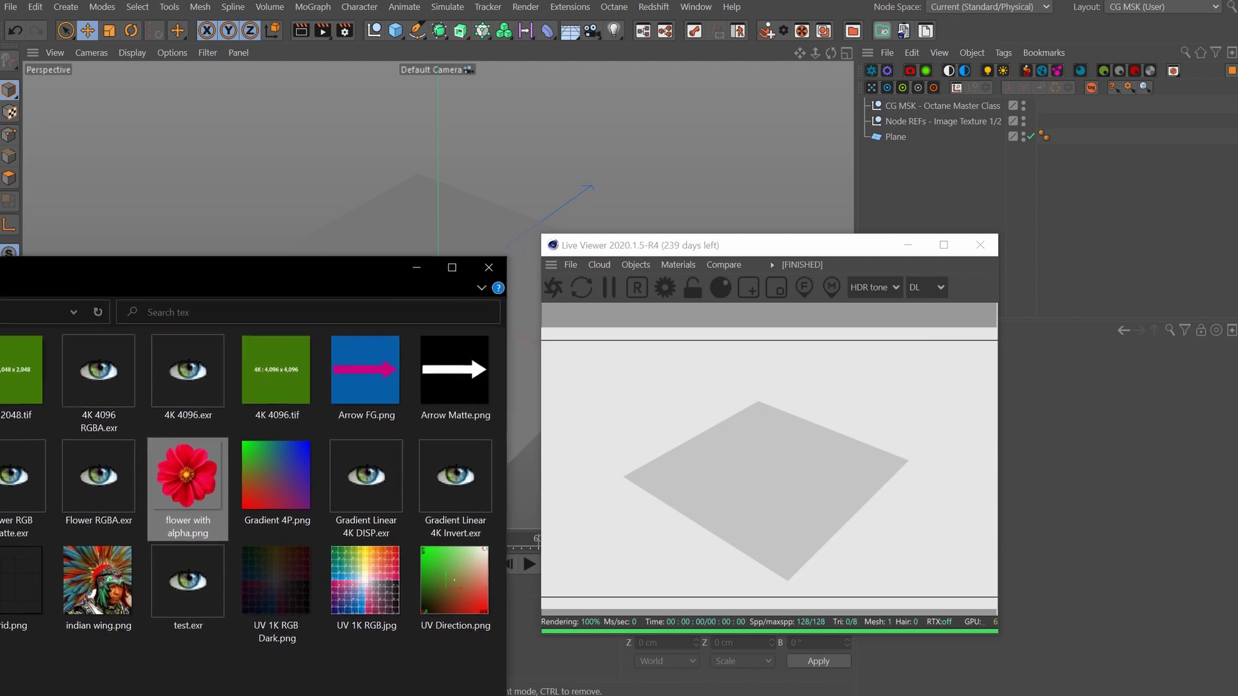
pyautogui.click(106, 574)
pyautogui.moveTo(106, 580); pyautogui.dragTo(737, 503)
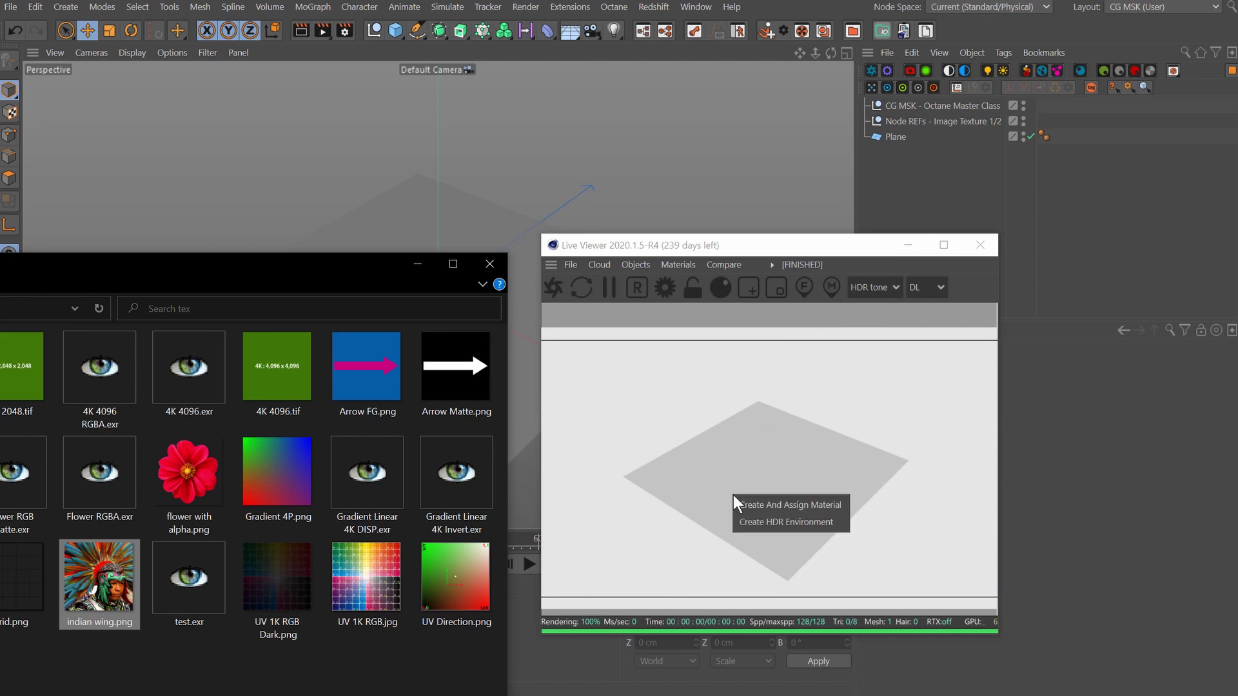
pyautogui.click(812, 510)
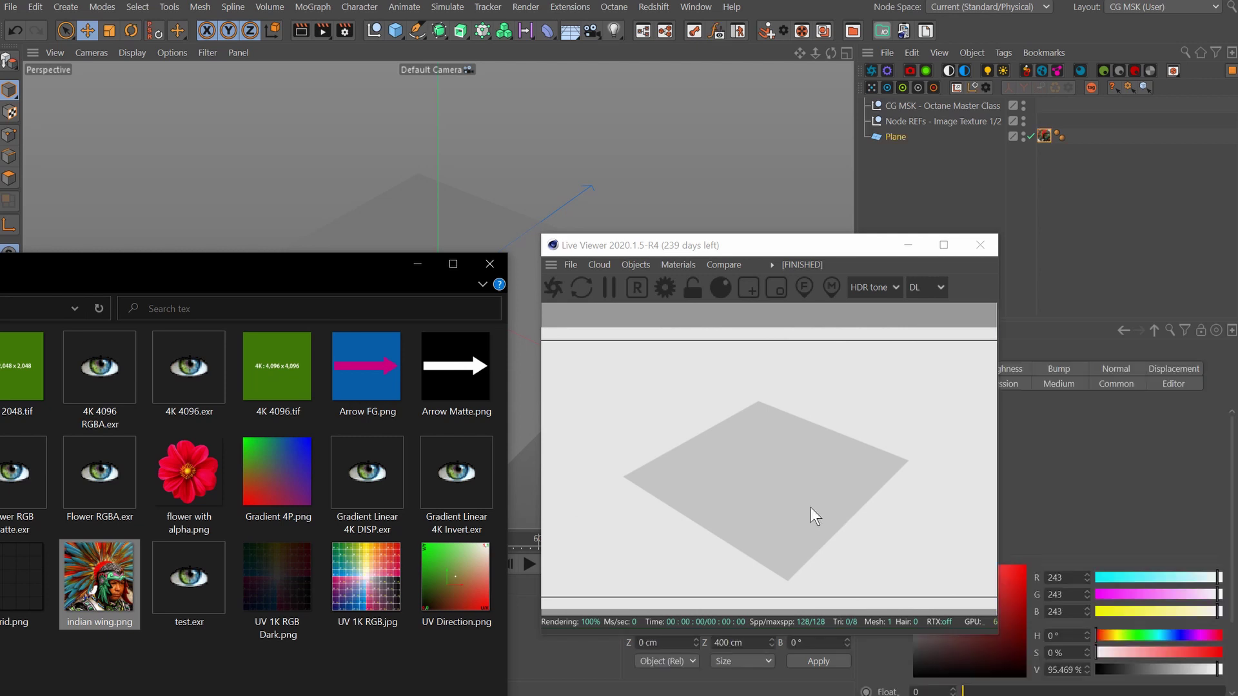
pyautogui.click(490, 263)
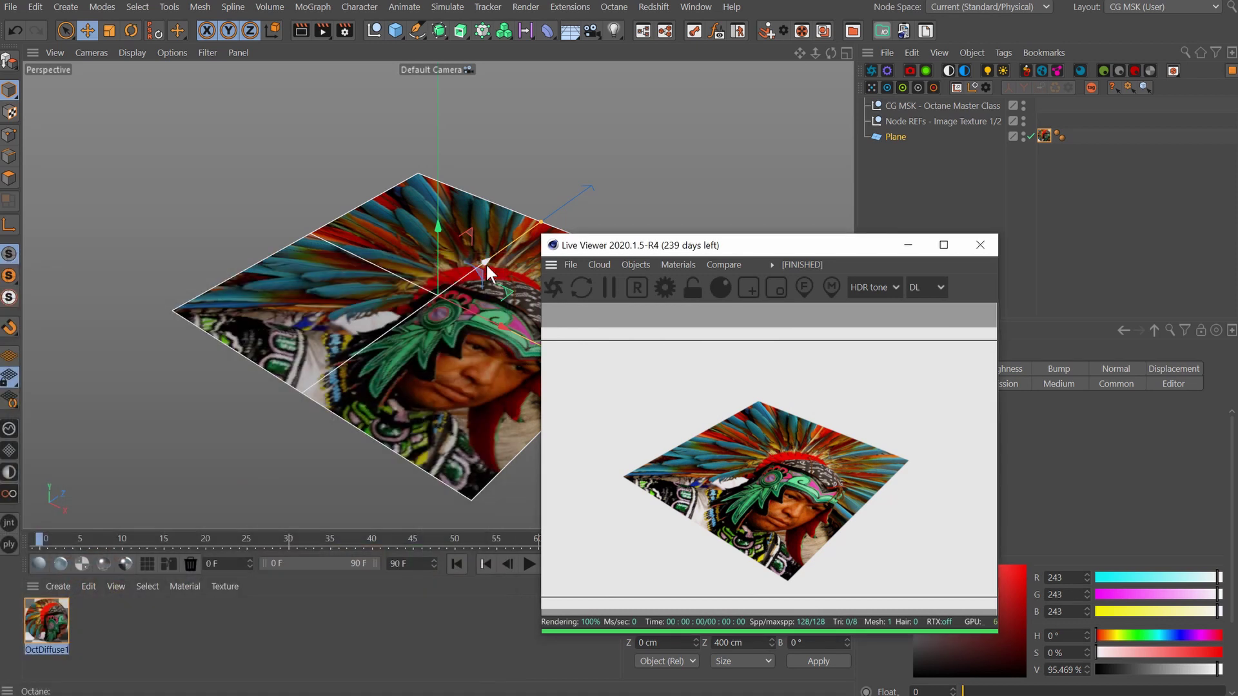
# Open the image texture's shader settings, try a Power of 2.375, and set Power back to 1.
pyautogui.click(129, 661)
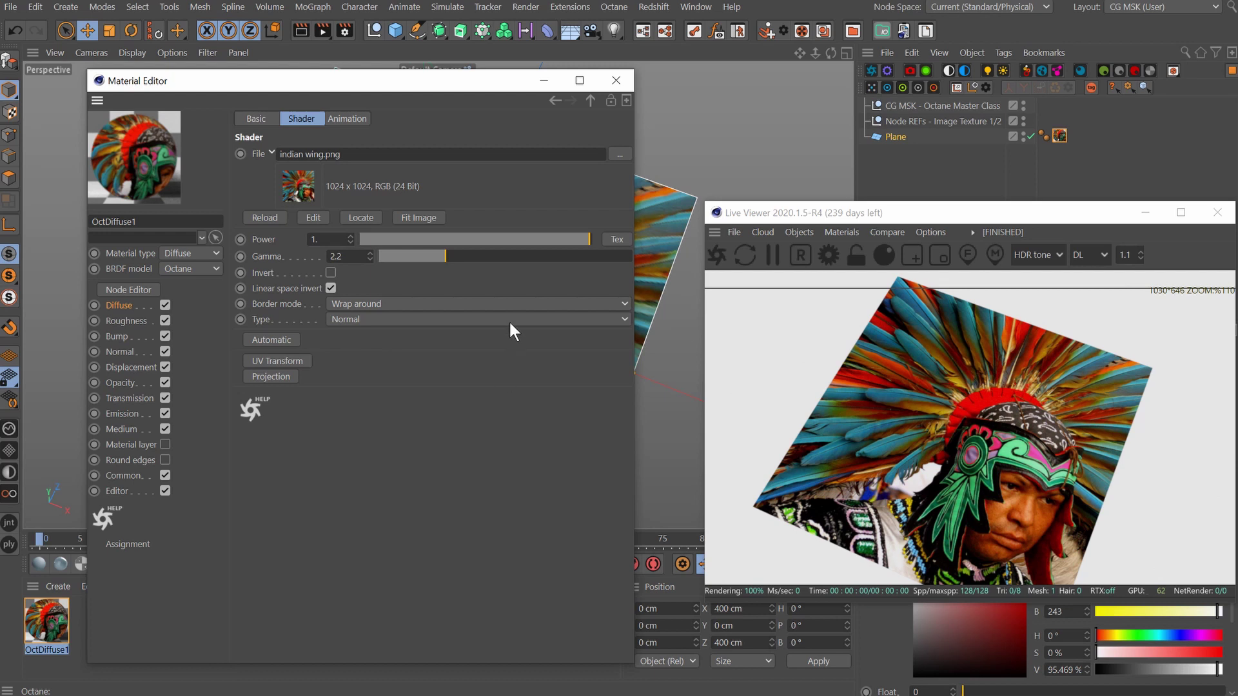
pyautogui.moveTo(559, 239); pyautogui.dragTo(902, 249)
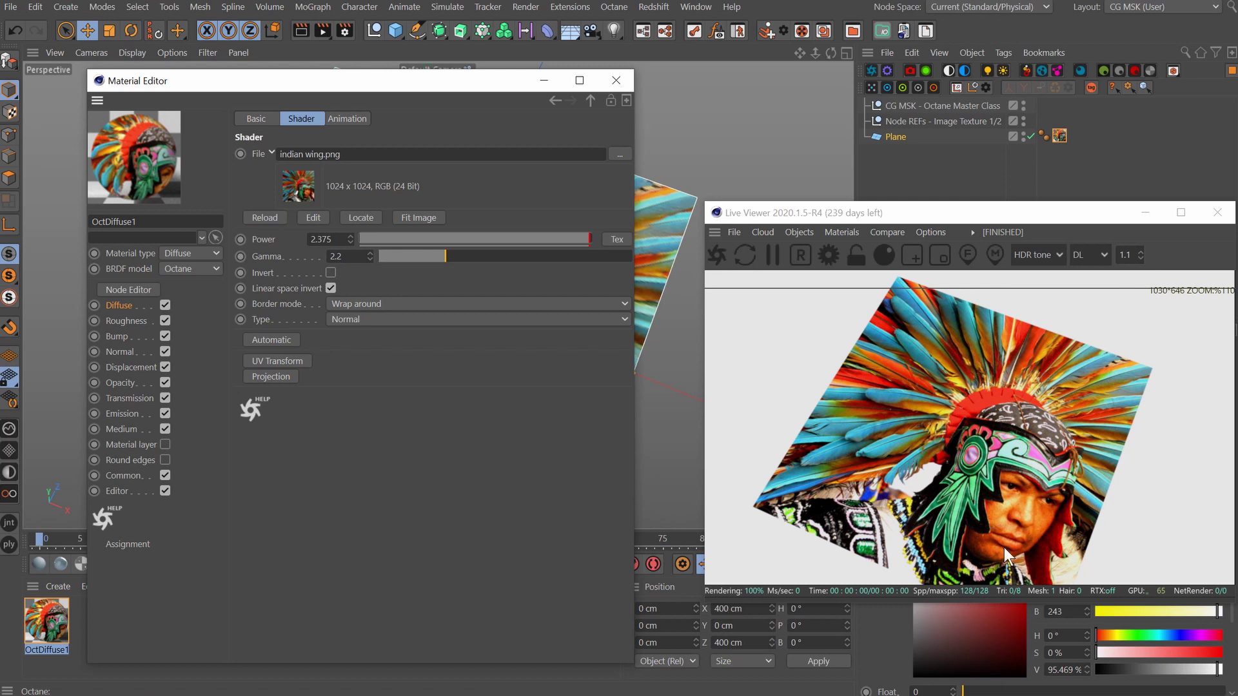
pyautogui.doubleClick(328, 239)
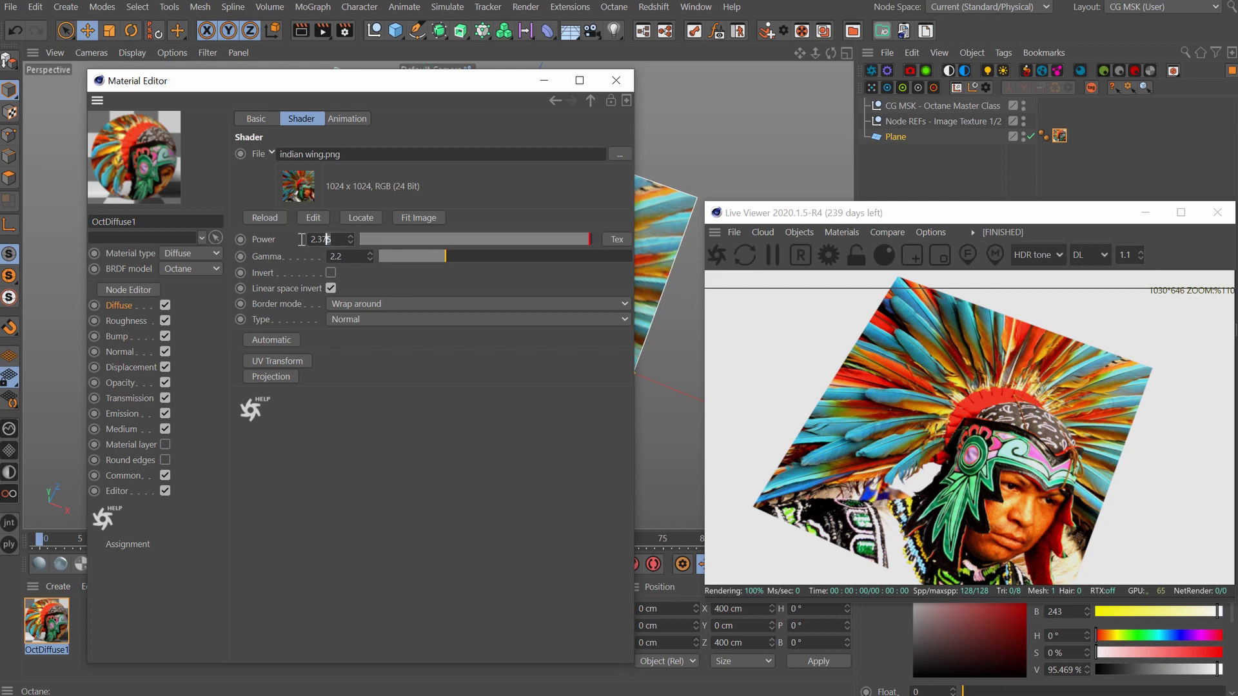
pyautogui.write('1')
pyautogui.press('Return')
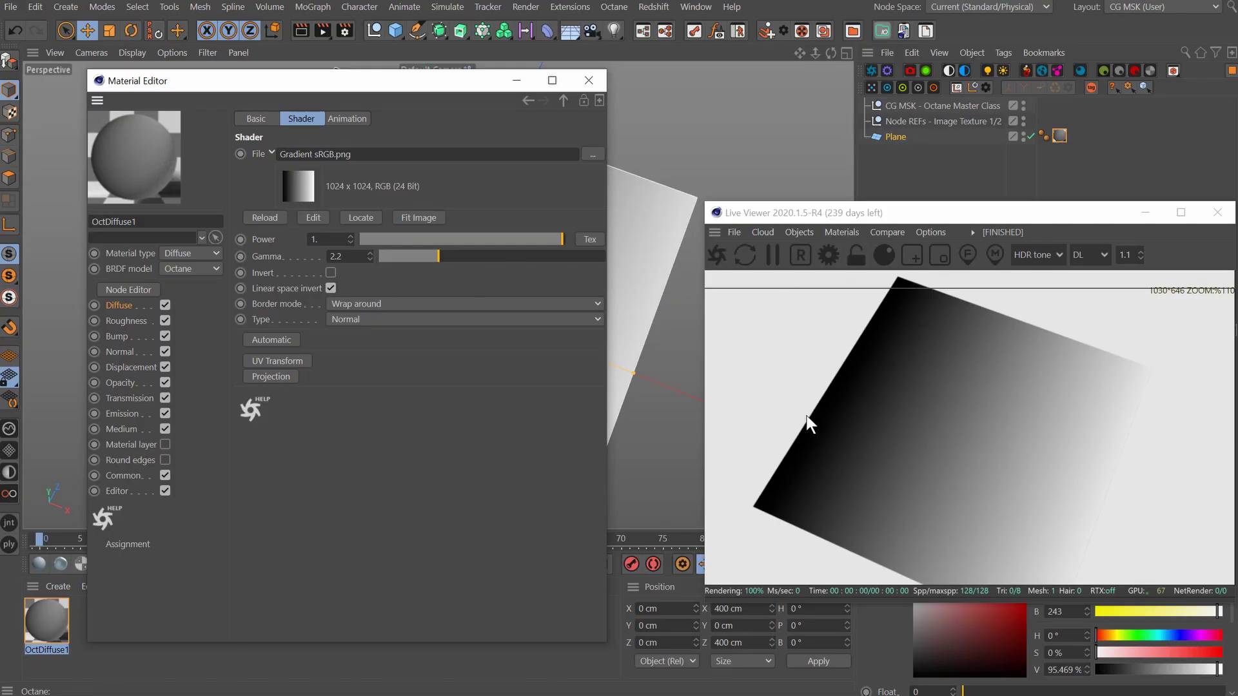
# Close the Material Editor to uncover the plane in the viewport and shift the Live Viewer window slightly.
pyautogui.moveTo(344, 86); pyautogui.dragTo(319, 356)
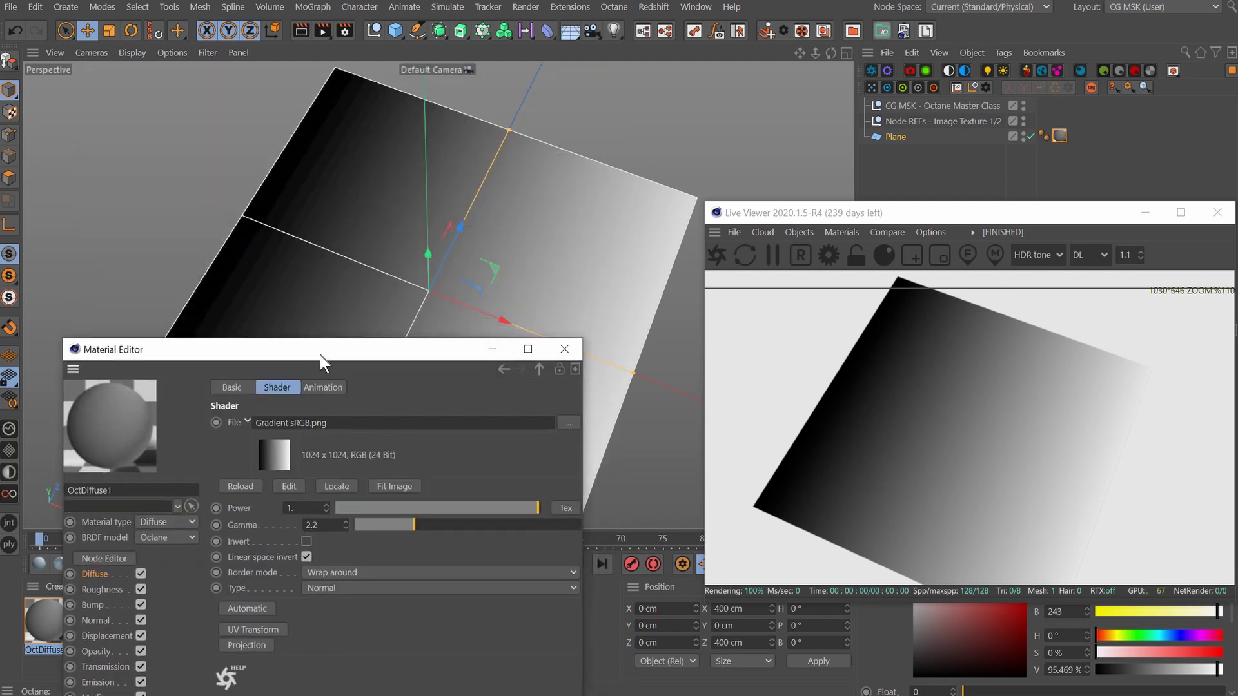
pyautogui.click(564, 350)
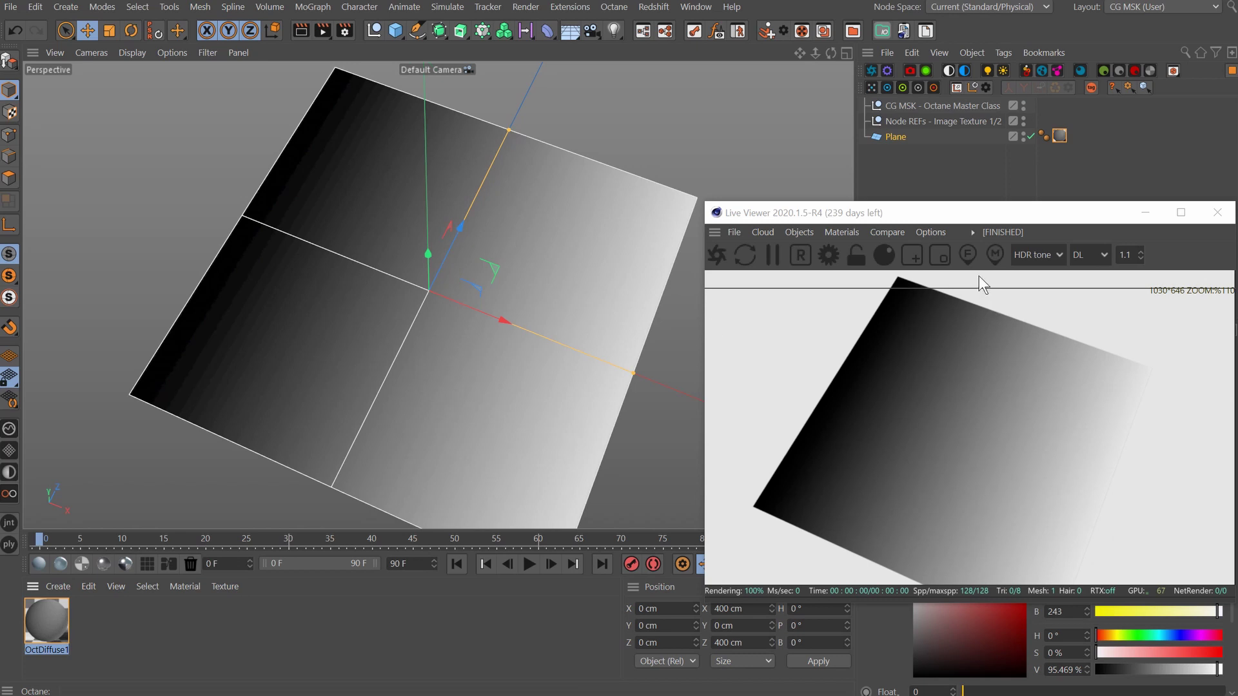
pyautogui.moveTo(812, 211); pyautogui.dragTo(788, 175)
# Turn on the Live Viewer's Viewport Rendering to preview the plane in the viewport, and turn it off again.
pyautogui.click(904, 196)
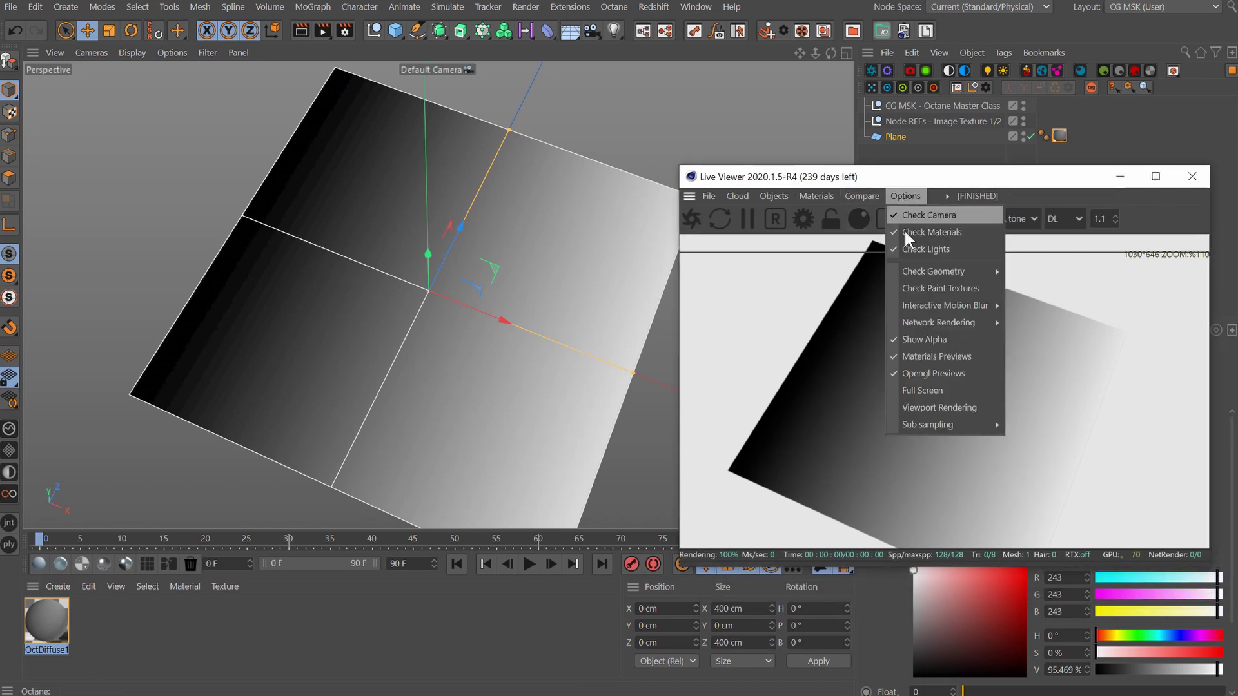
pyautogui.click(914, 406)
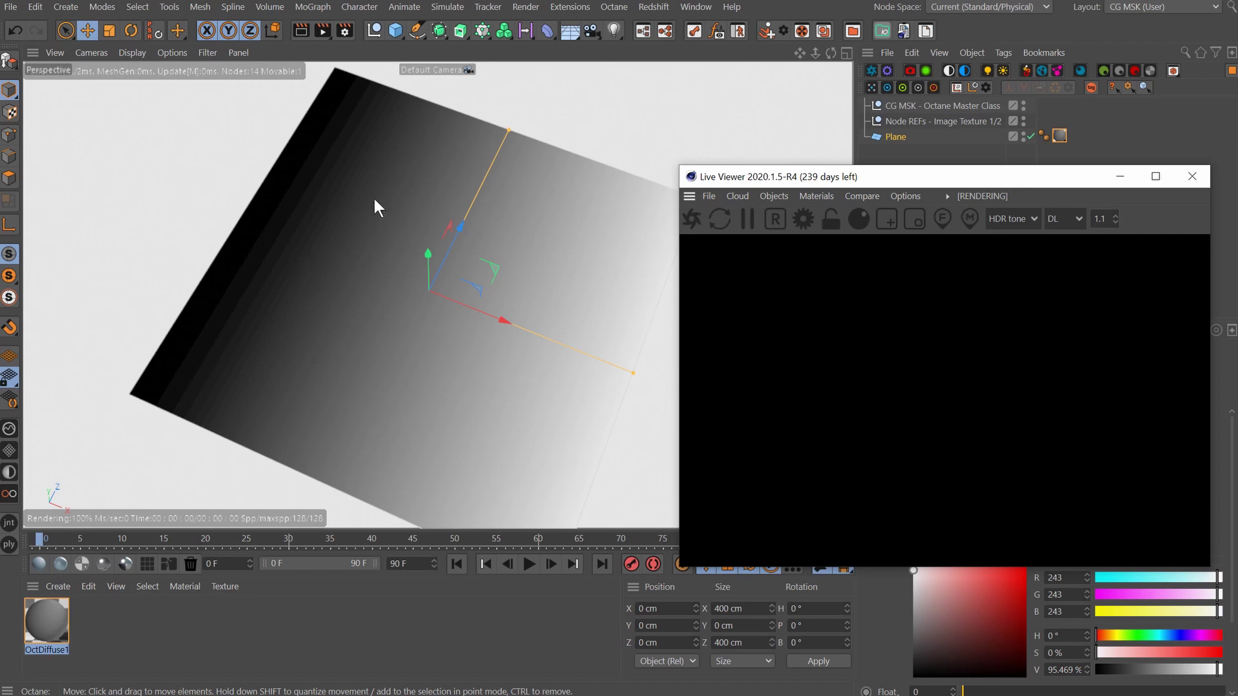
pyautogui.click(449, 392)
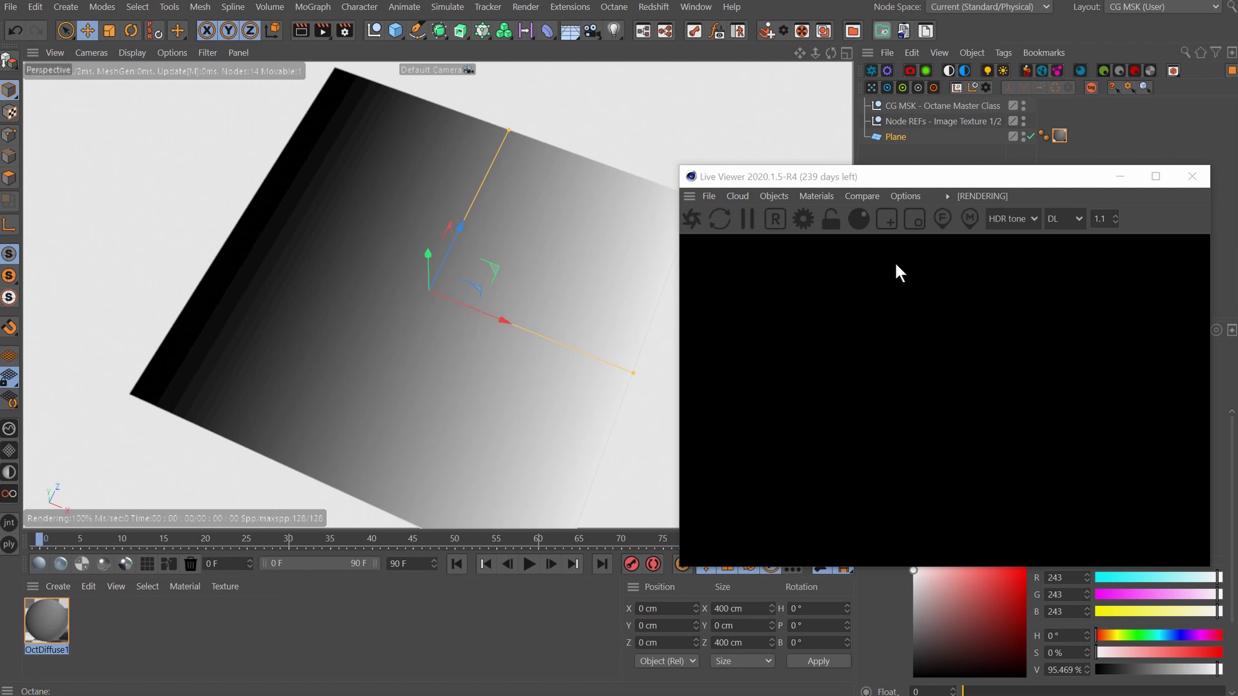
pyautogui.click(915, 193)
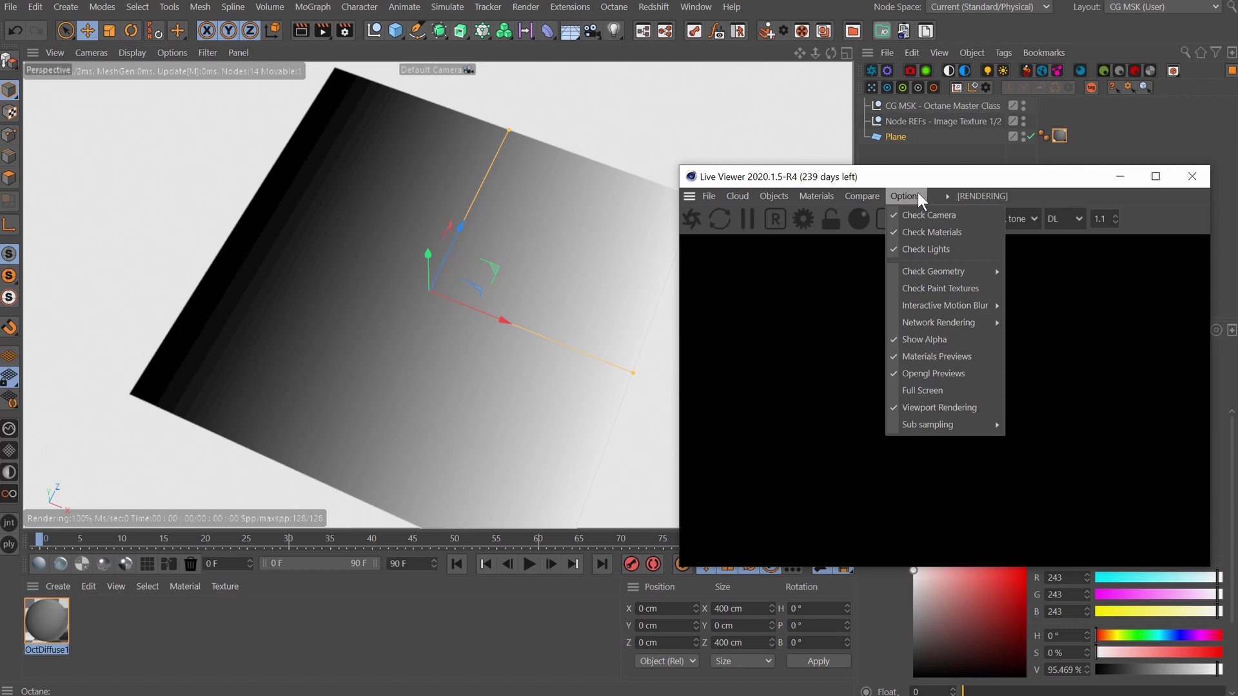
pyautogui.click(939, 403)
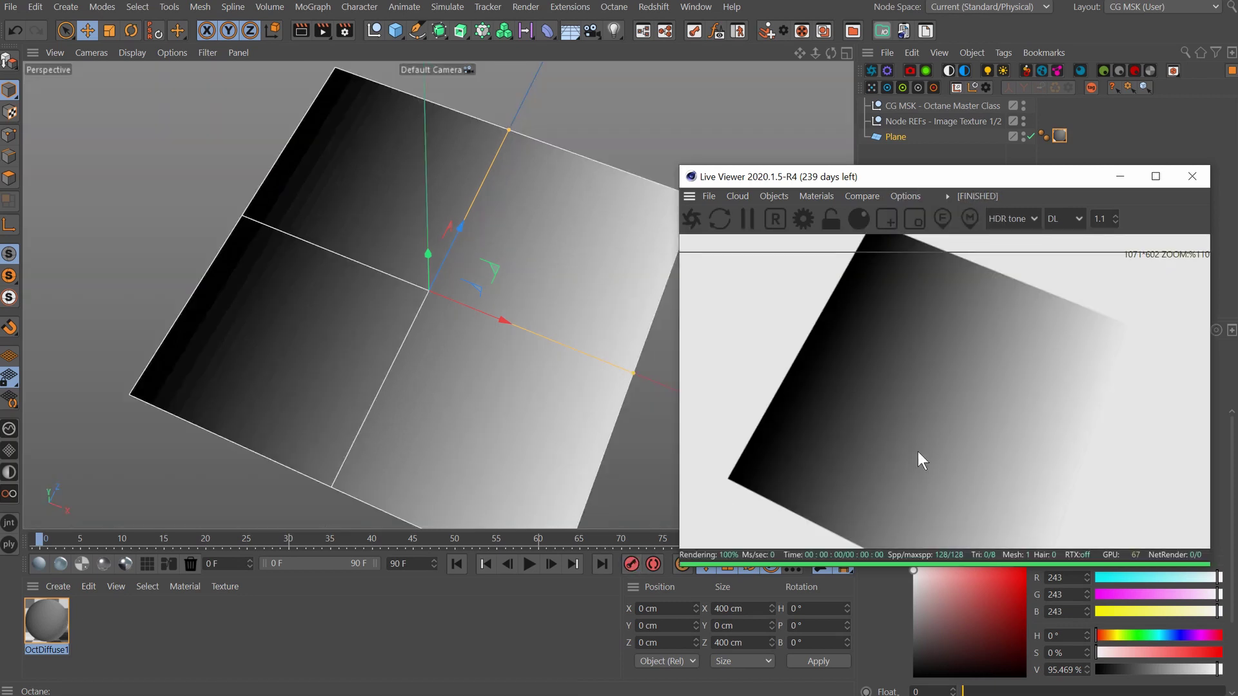
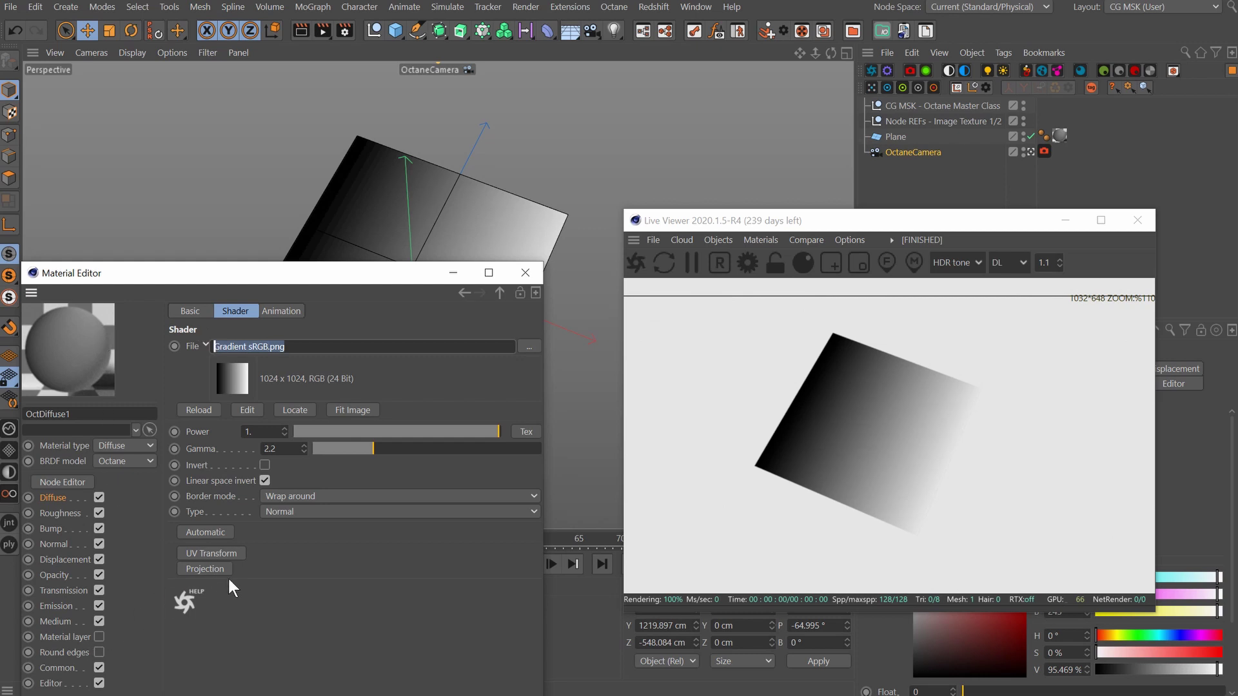
# Load Gradient Linear.exr from the tex folder as the image file of the diffuse texture.
pyautogui.click(315, 596)
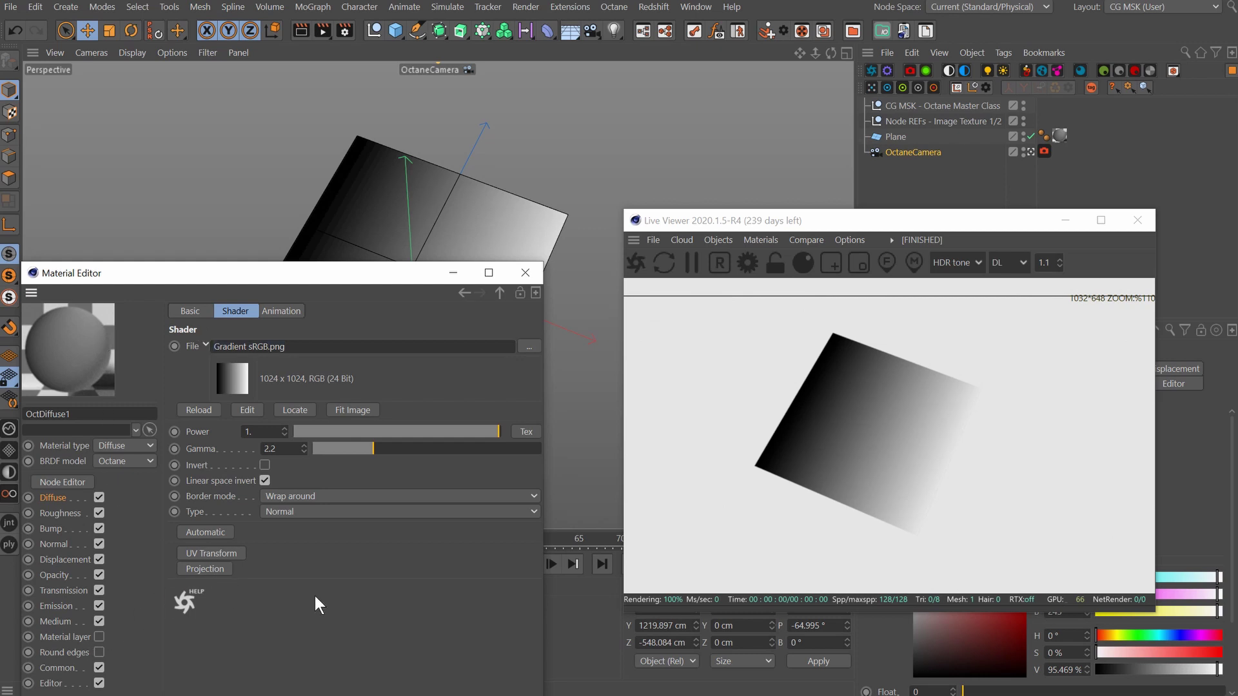
pyautogui.click(528, 347)
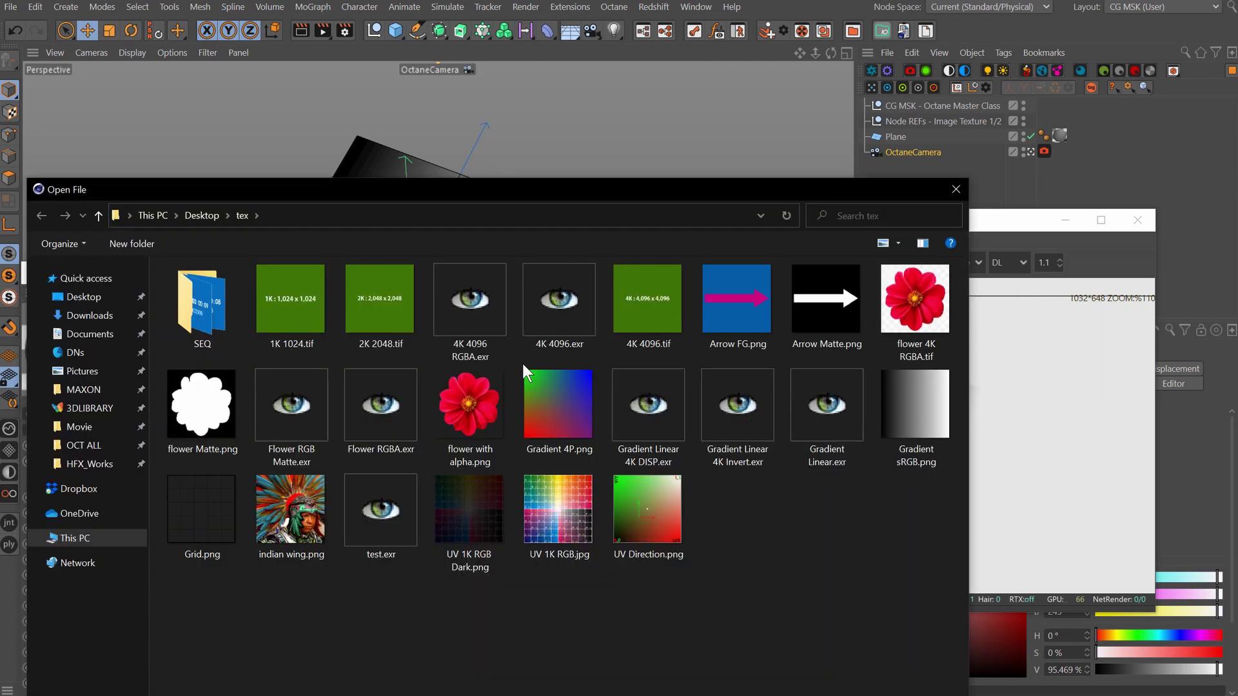
pyautogui.doubleClick(837, 406)
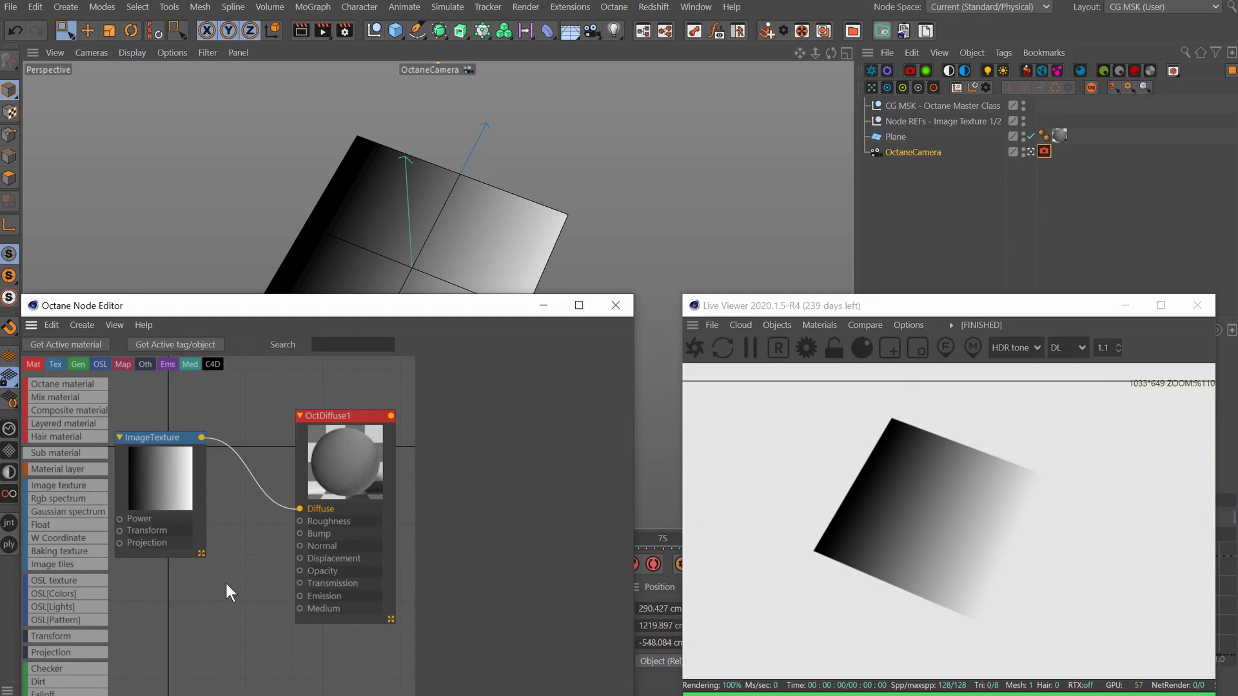
# Enable Invert on the gradient's ImageTexture node and toggle its Linear space invert option.
pyautogui.click(161, 437)
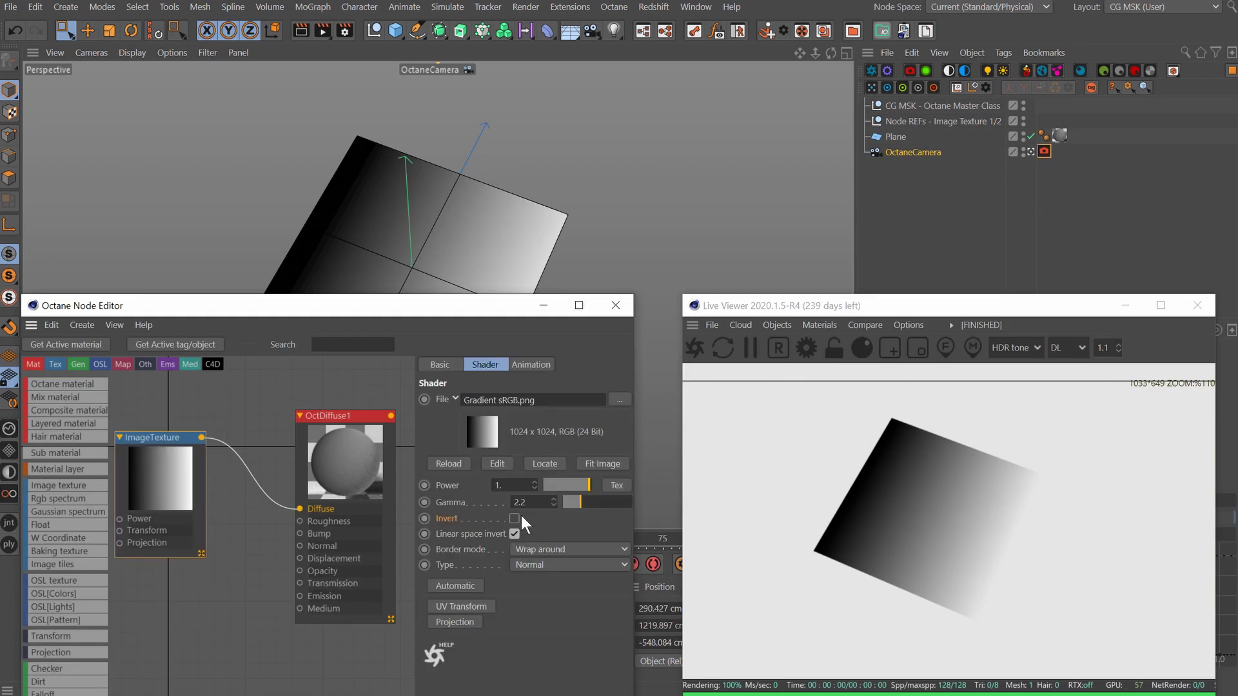
pyautogui.doubleClick(516, 501)
pyautogui.click(459, 536)
pyautogui.click(514, 519)
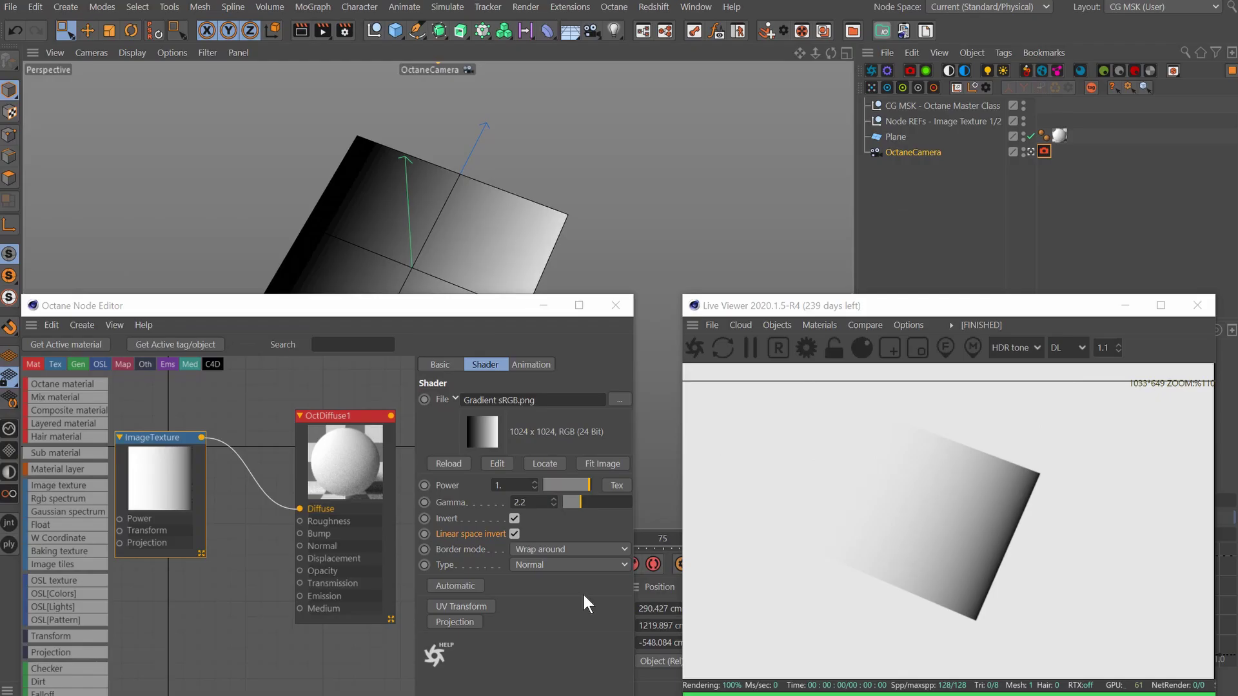
pyautogui.click(512, 534)
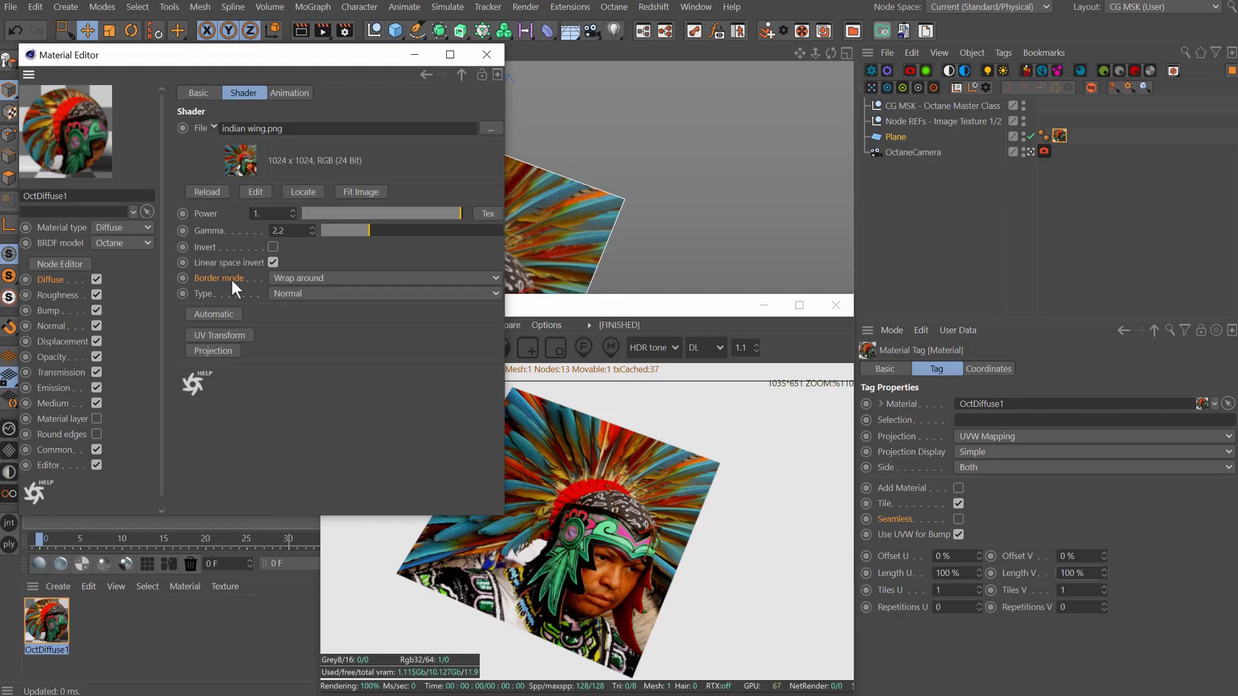
# Set Length U and Length V to 80% in the plane's material tag.
pyautogui.click(509, 393)
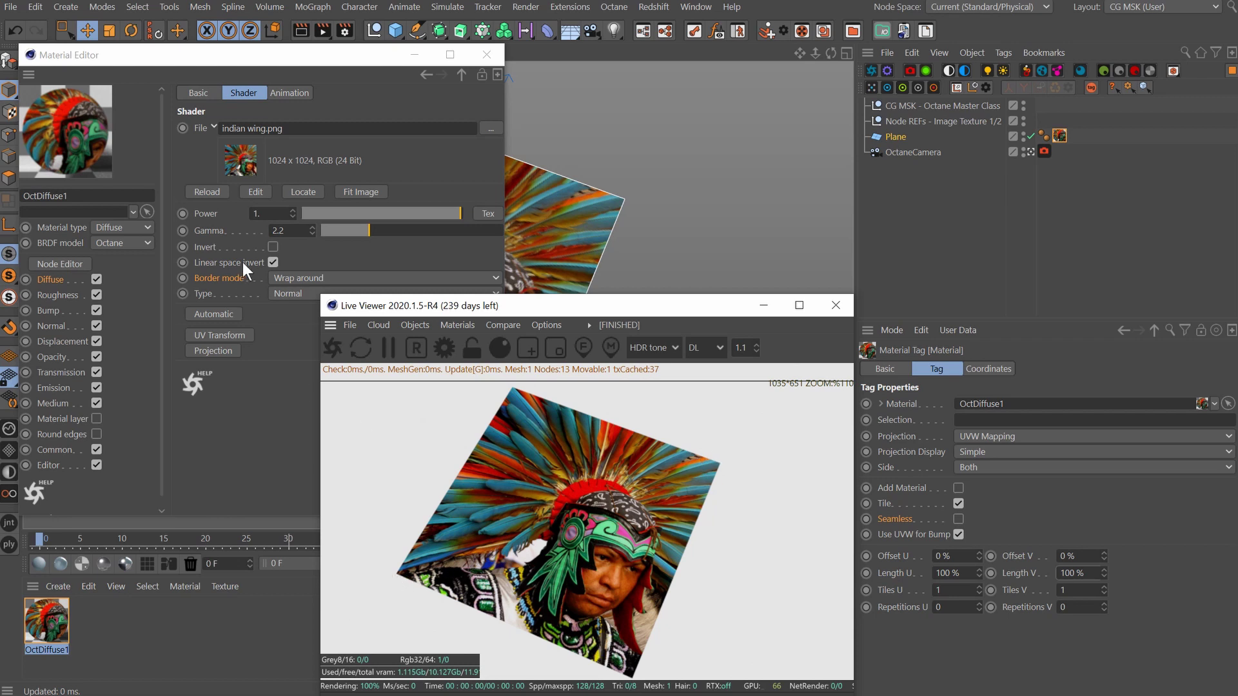
pyautogui.click(1061, 134)
pyautogui.click(961, 576)
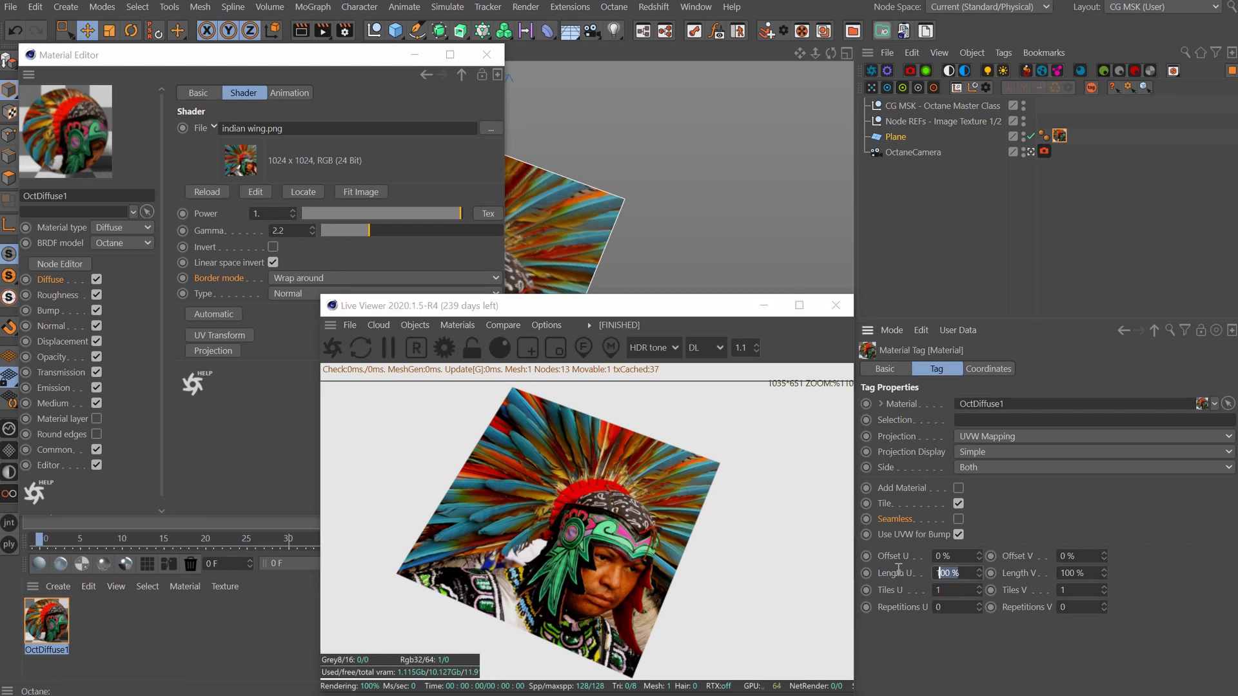
pyautogui.press('Tab')
pyautogui.click(948, 573)
pyautogui.write('80')
pyautogui.press('Return')
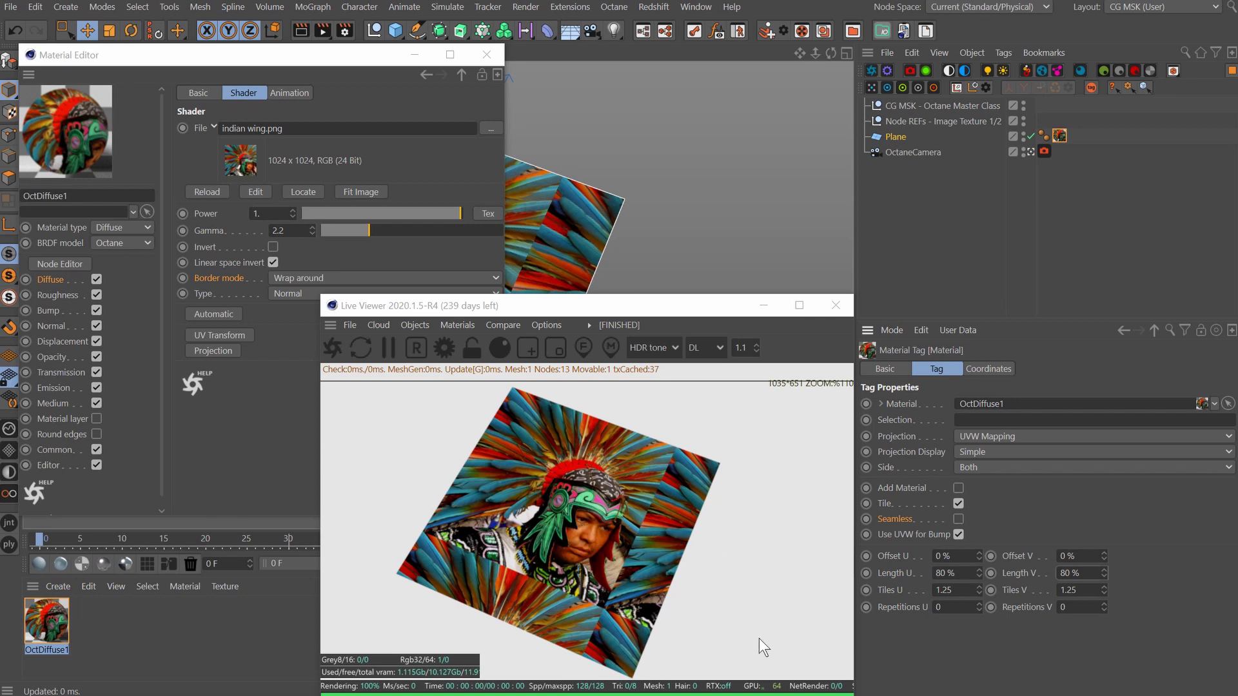
# Restore the material tag's Length U and Length V to 100%.
pyautogui.click(938, 573)
pyautogui.write('100')
pyautogui.press('Tab')
pyautogui.write('100')
pyautogui.press('Return')
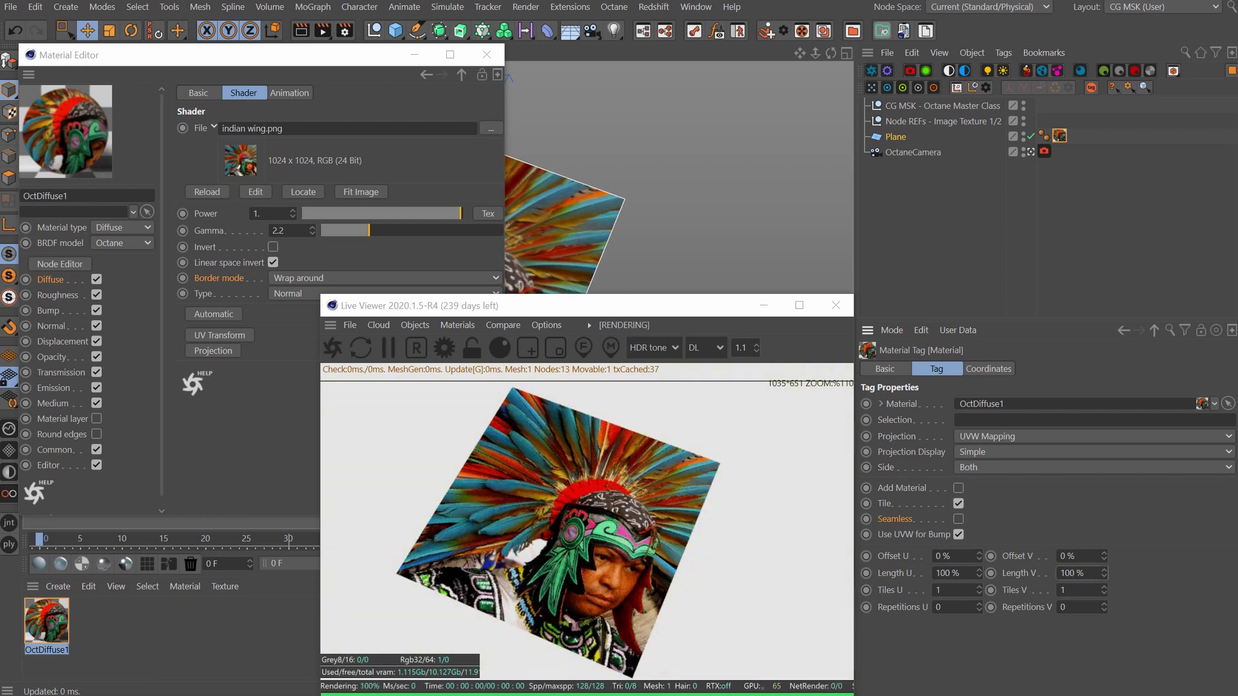
# Add a UV Transform to the image texture and scale it uniformly to about 0.37 with the aspect ratio locked.
pyautogui.click(249, 416)
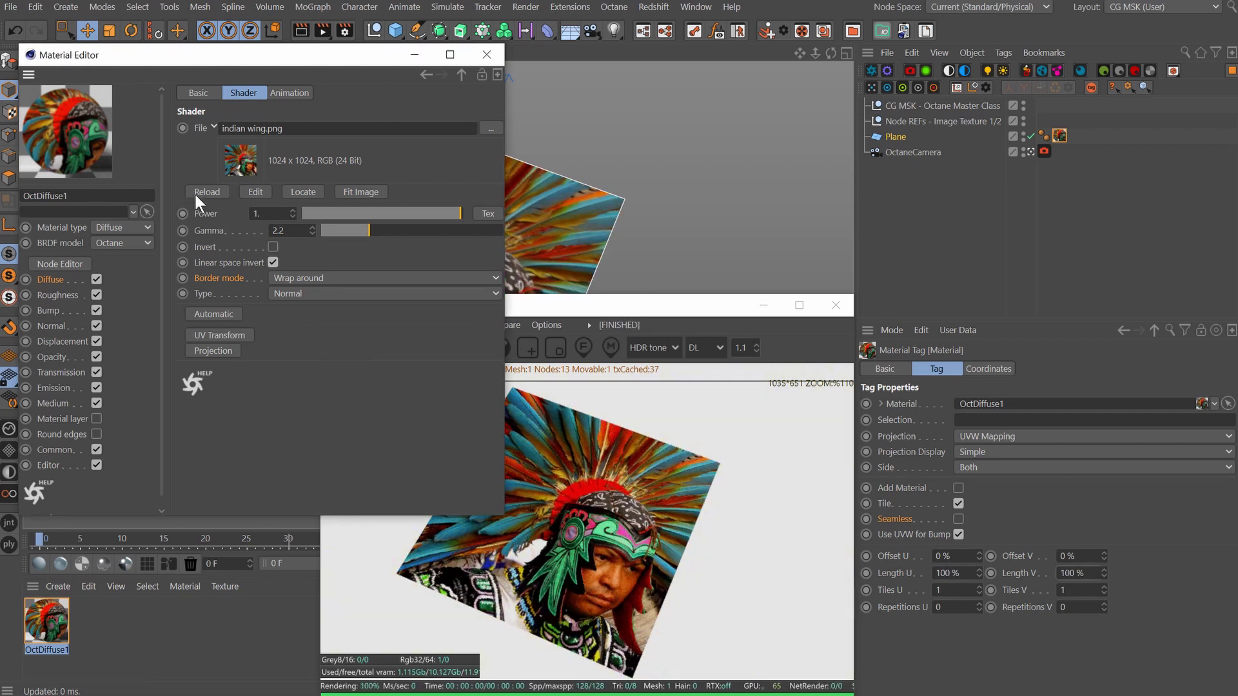
pyautogui.click(215, 333)
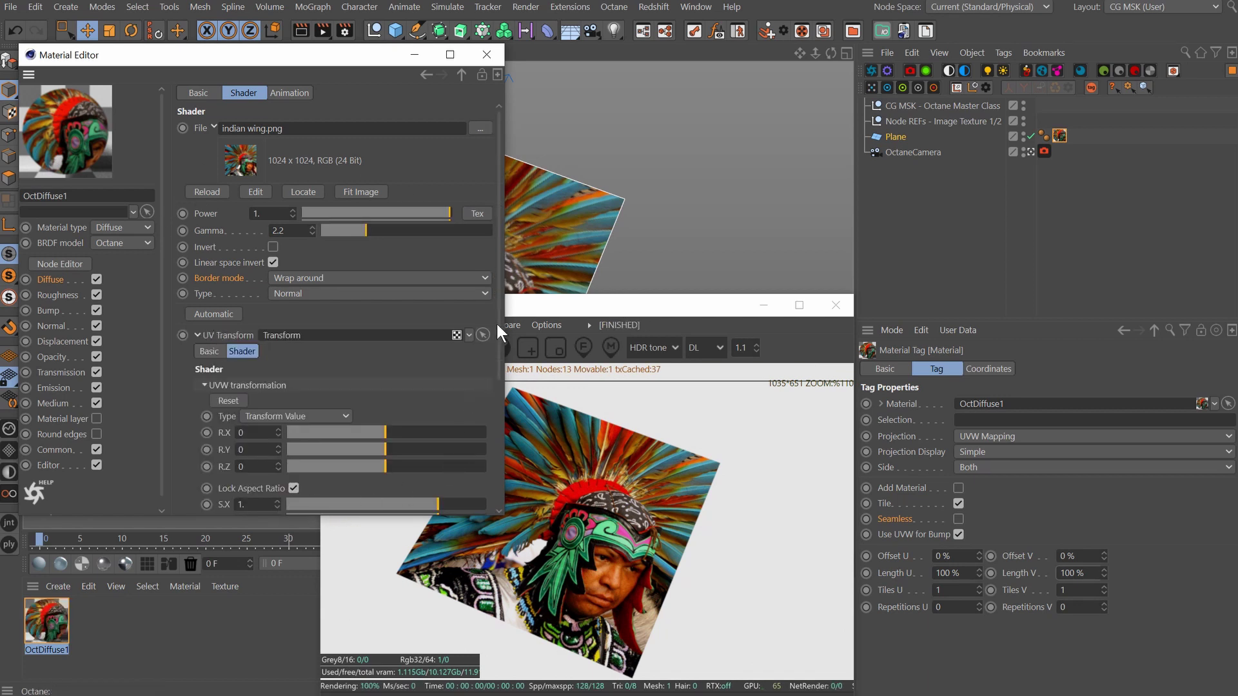
pyautogui.moveTo(496, 322); pyautogui.dragTo(431, 390)
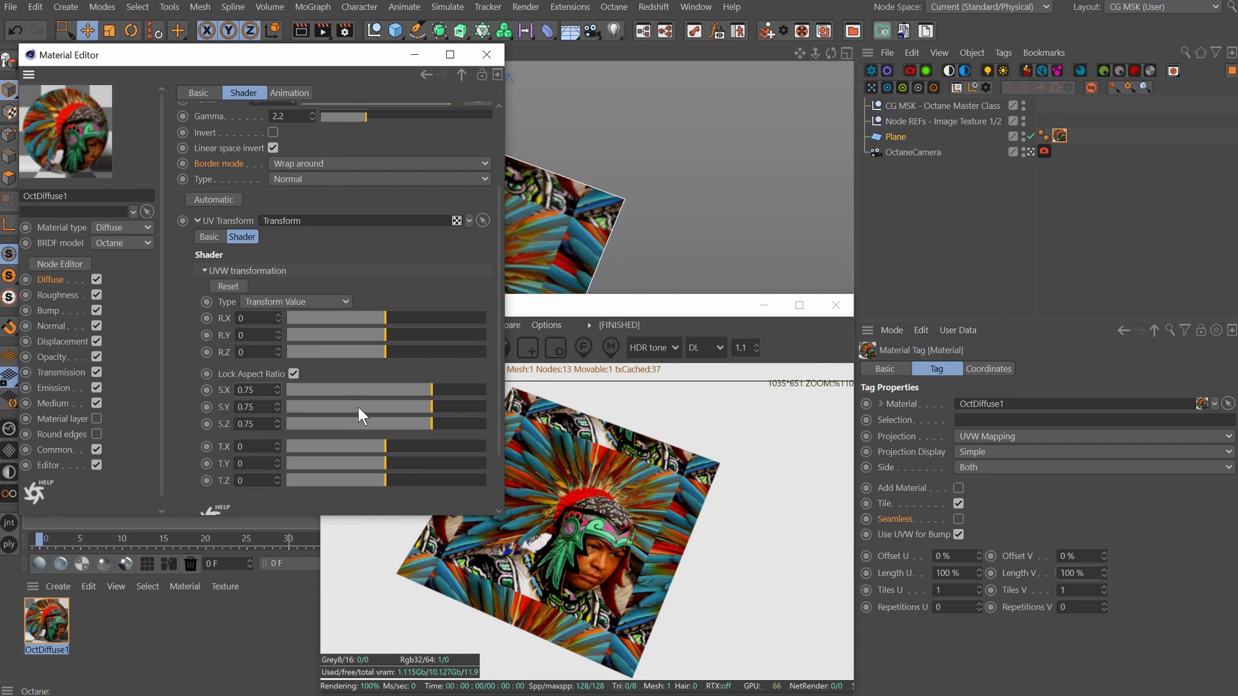
pyautogui.moveTo(418, 392); pyautogui.dragTo(411, 394)
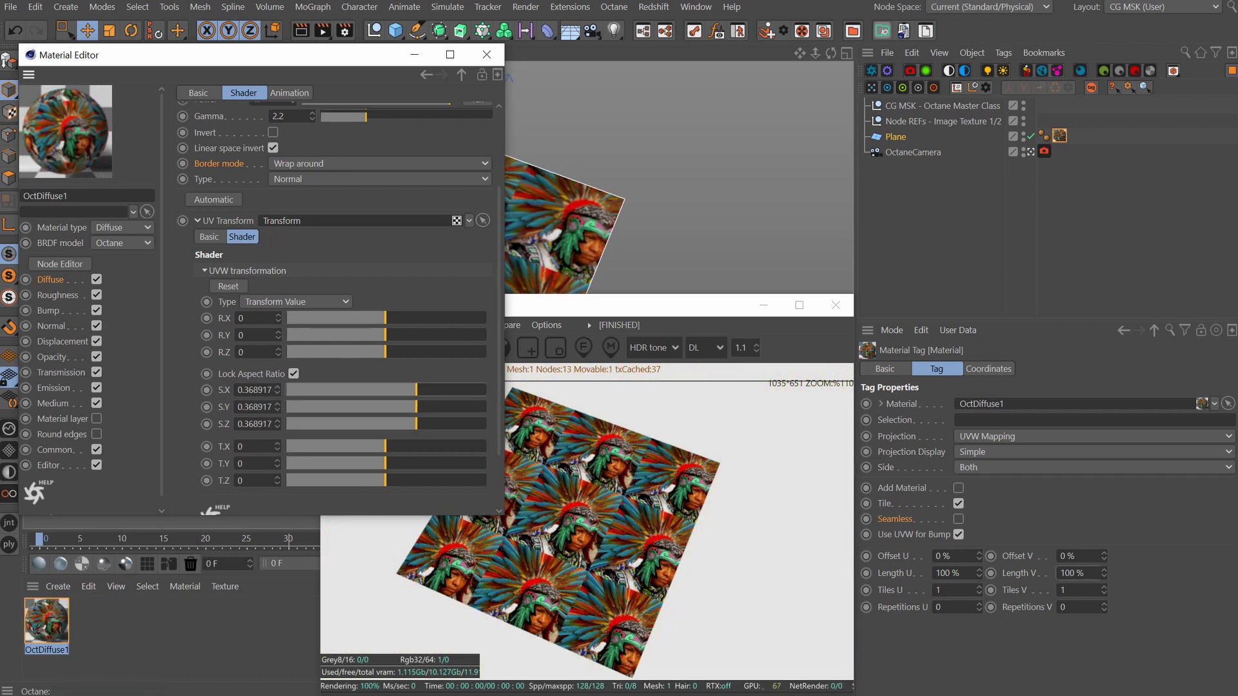
# Try Black color as the image texture's Border mode and switch it to White color.
pyautogui.click(328, 164)
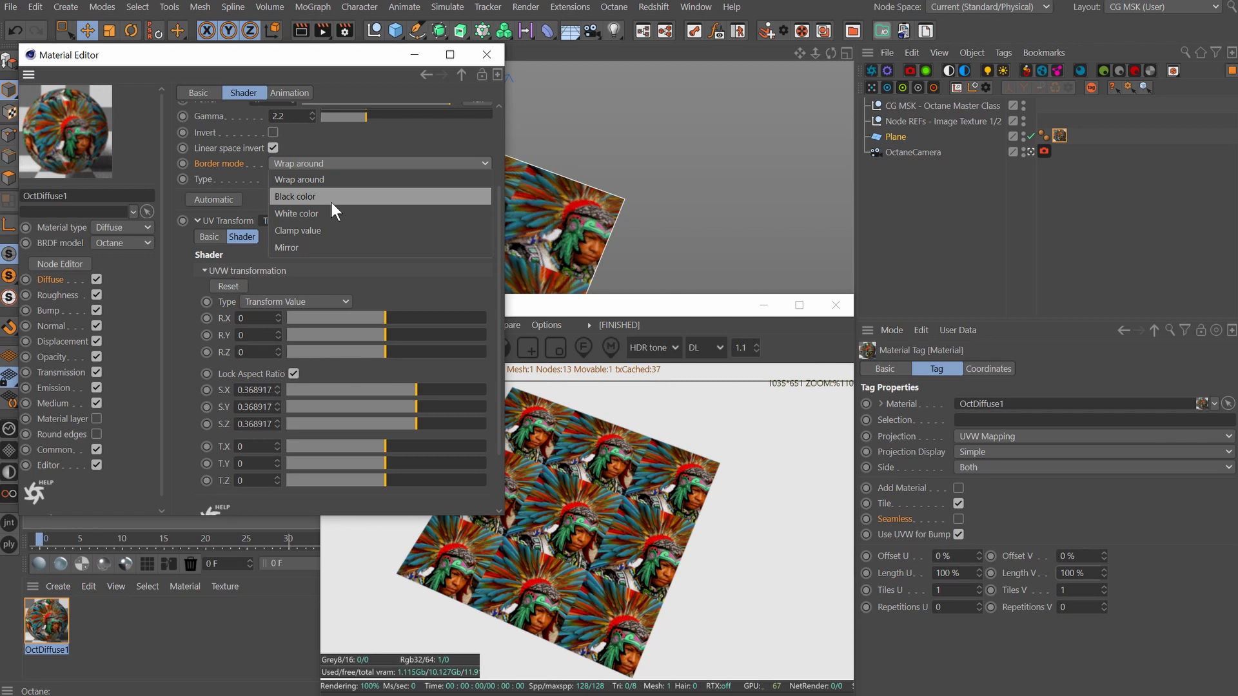
pyautogui.click(331, 201)
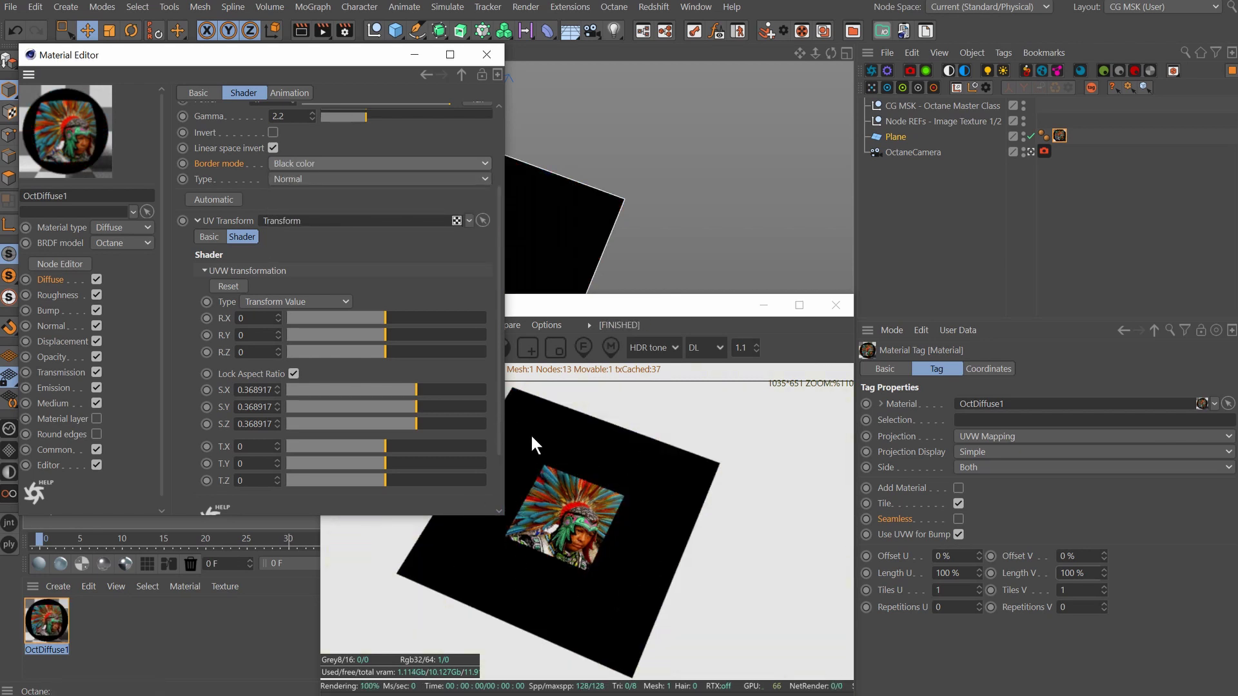
pyautogui.click(308, 165)
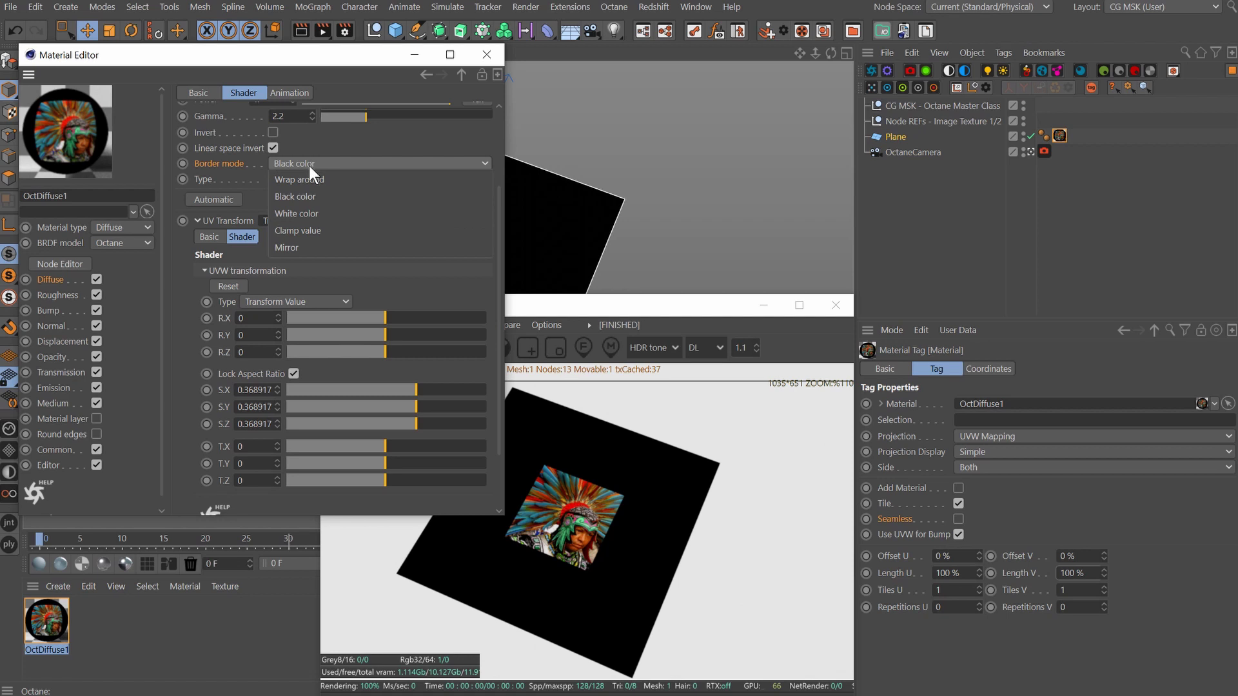
pyautogui.click(315, 220)
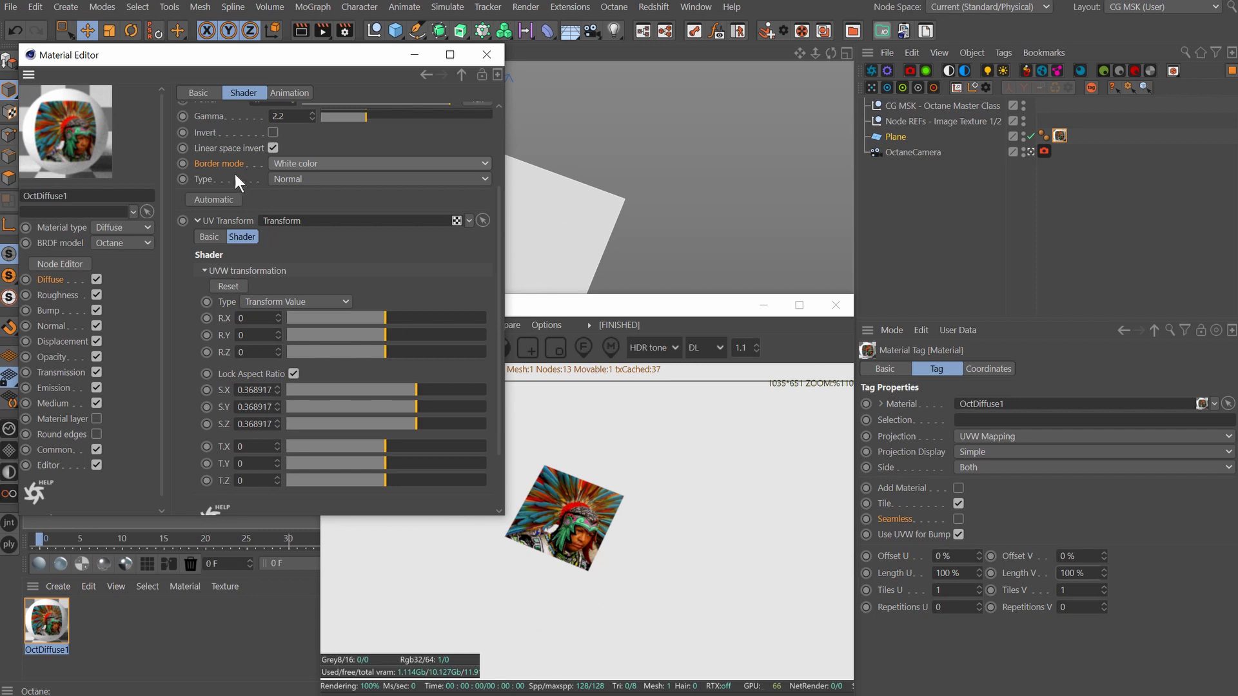
# Try Clamp value and Mirror as the image texture's Border mode, and undo the last change.
pyautogui.click(303, 165)
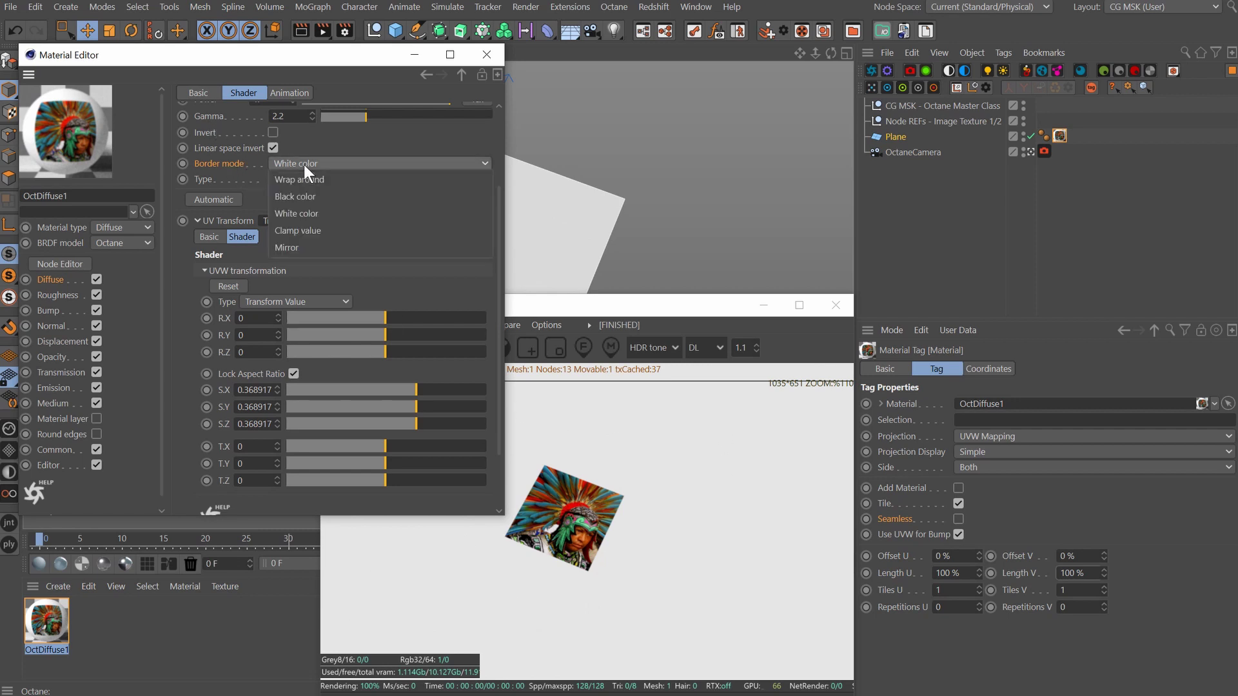
pyautogui.click(312, 231)
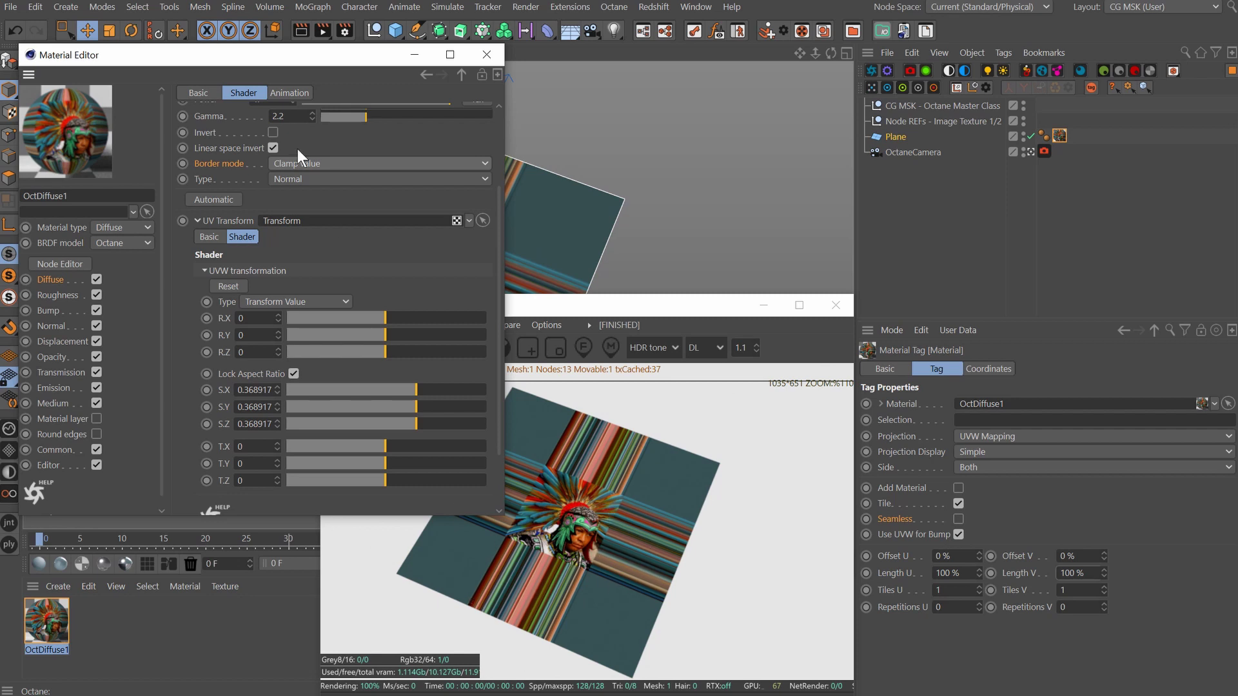
pyautogui.click(288, 163)
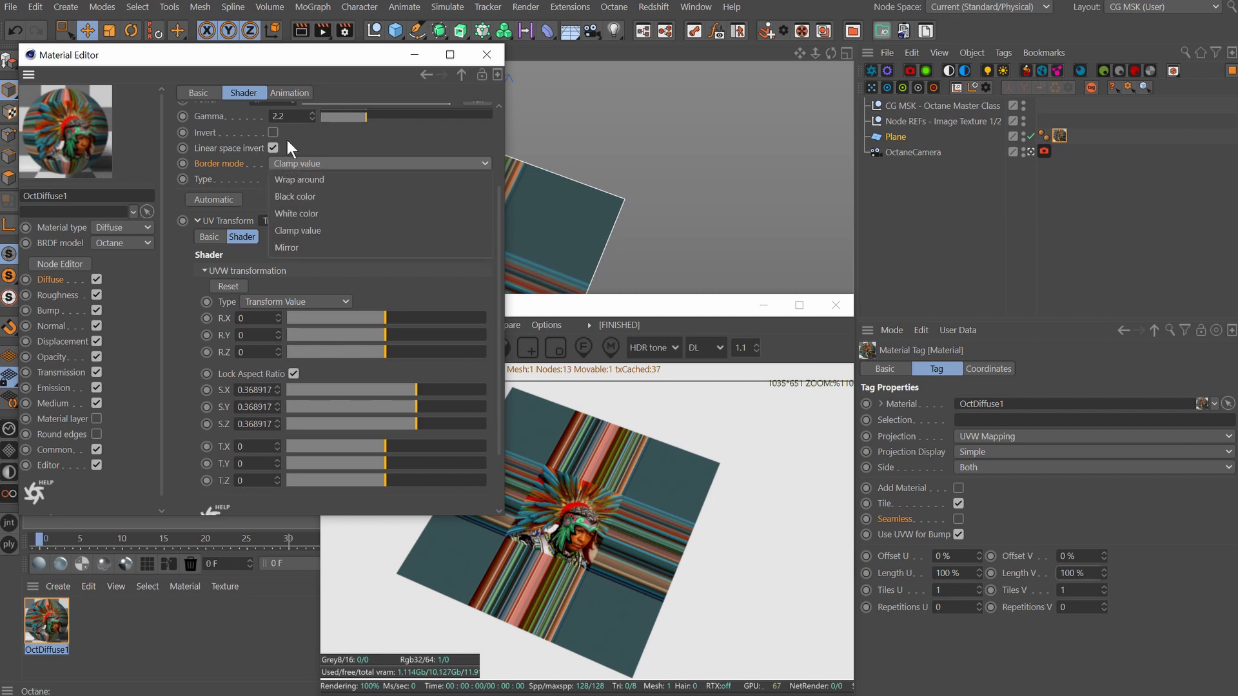
pyautogui.click(291, 247)
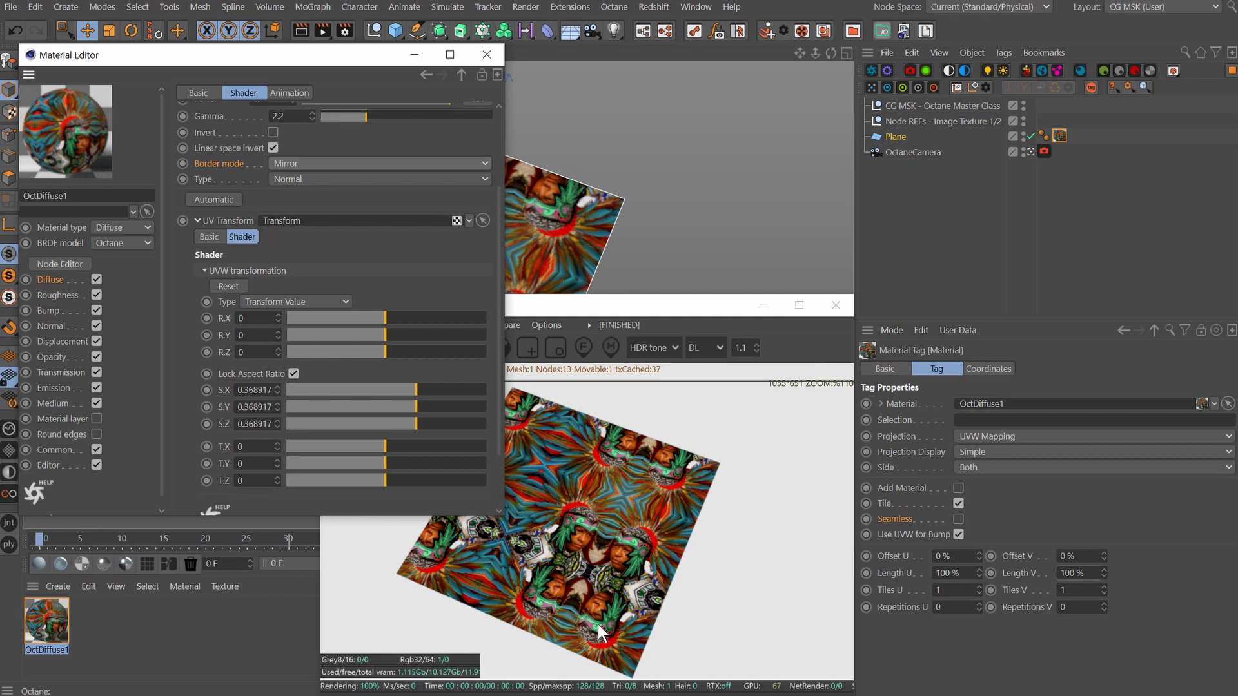
pyautogui.hotkey('ctrl', 'z')
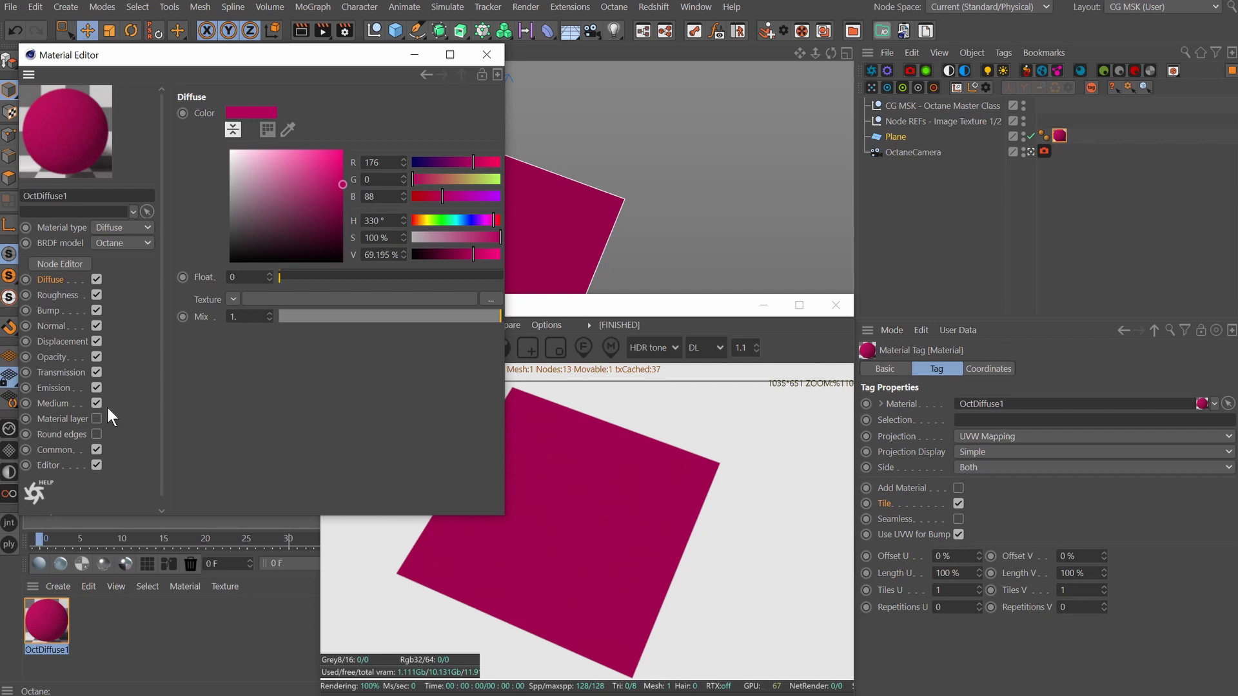
# Add an Octane ImageTexture to the material's Opacity channel and load Decal.jpg into it.
pyautogui.click(56, 357)
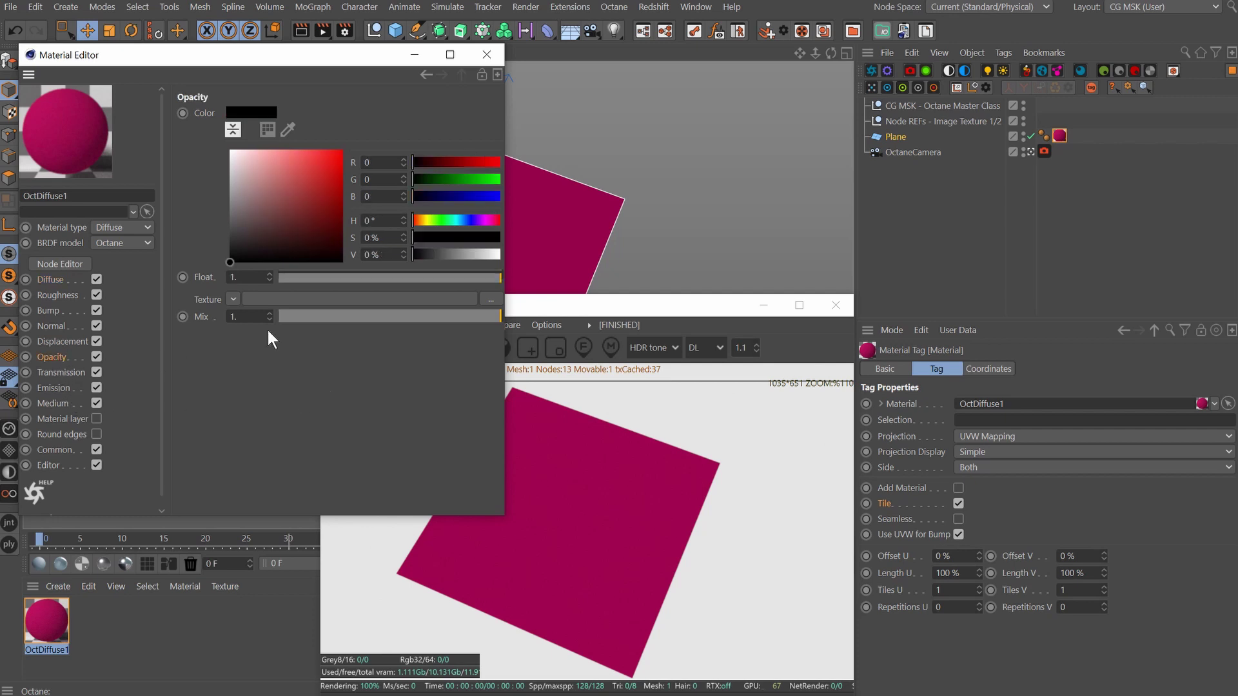
pyautogui.click(233, 299)
pyautogui.moveTo(281, 609)
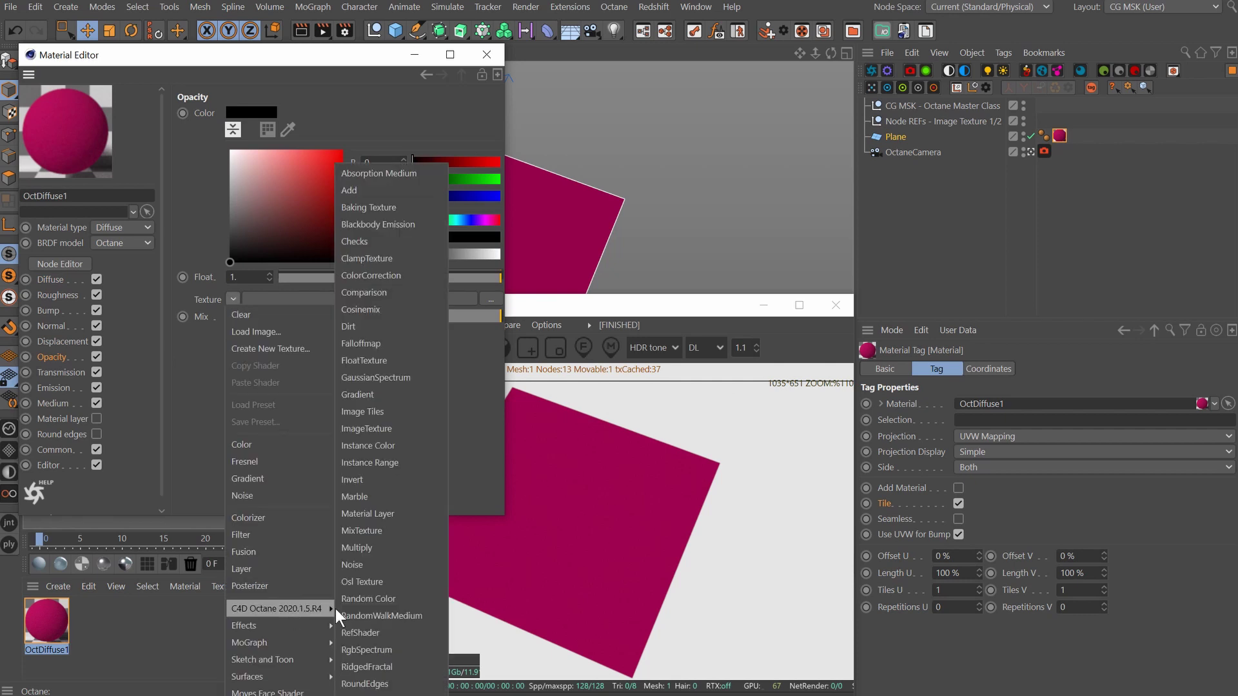
pyautogui.click(380, 428)
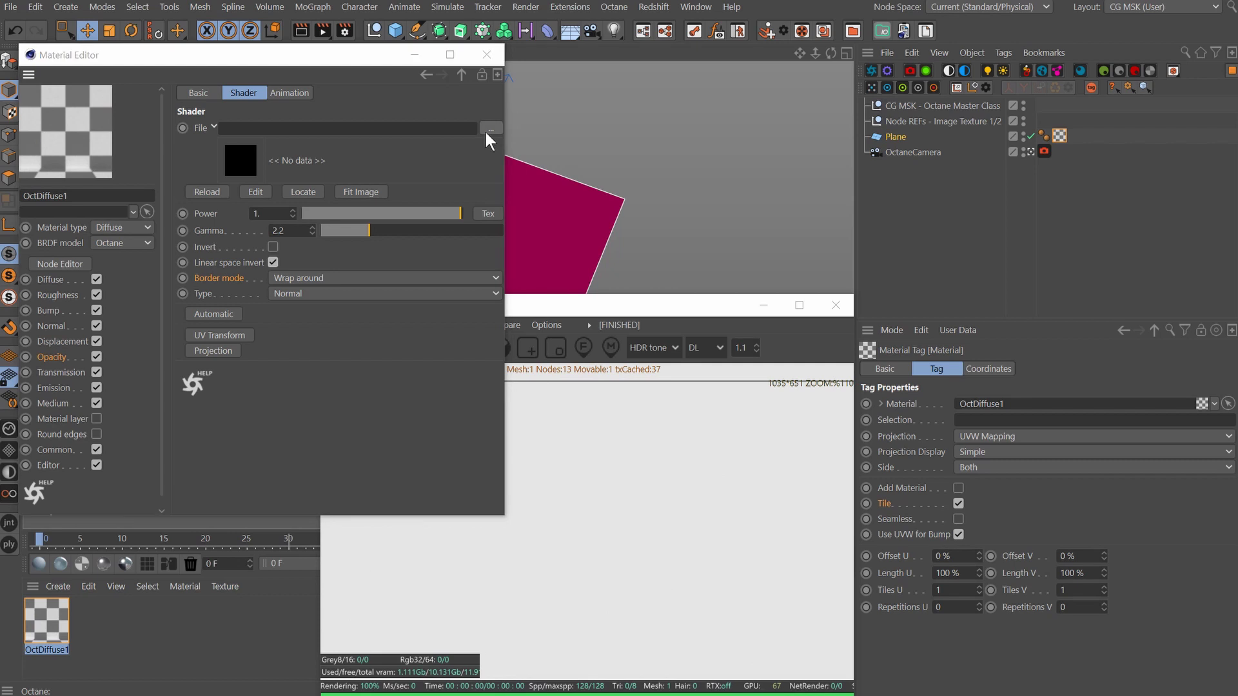
pyautogui.click(486, 131)
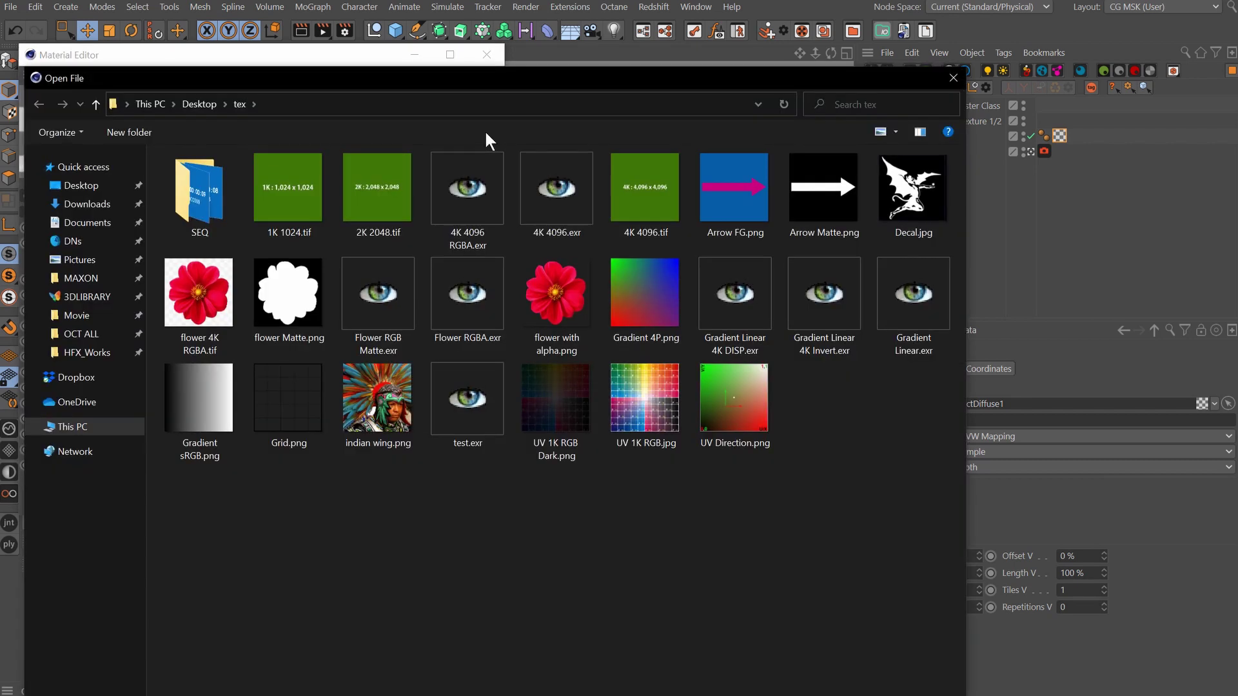
pyautogui.doubleClick(888, 185)
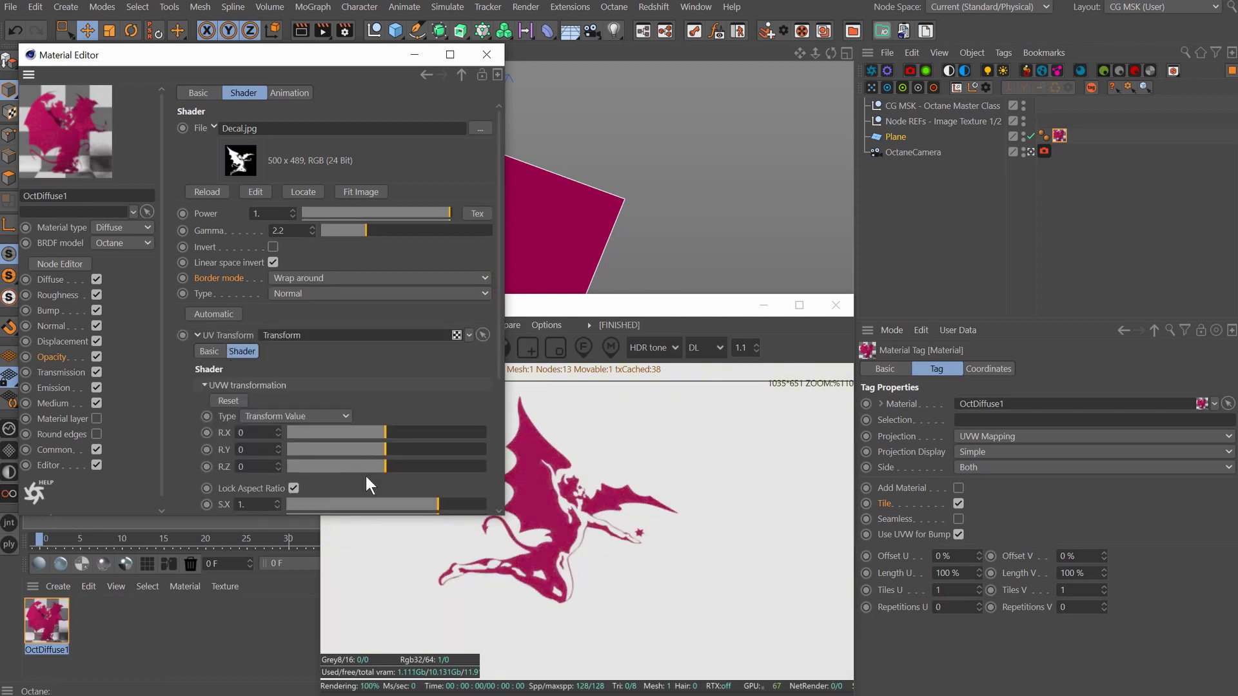
# Scale the opacity decal's UV Transform uniformly to about 0.23 and set its Border mode to Black color.
pyautogui.moveTo(416, 505); pyautogui.dragTo(402, 502)
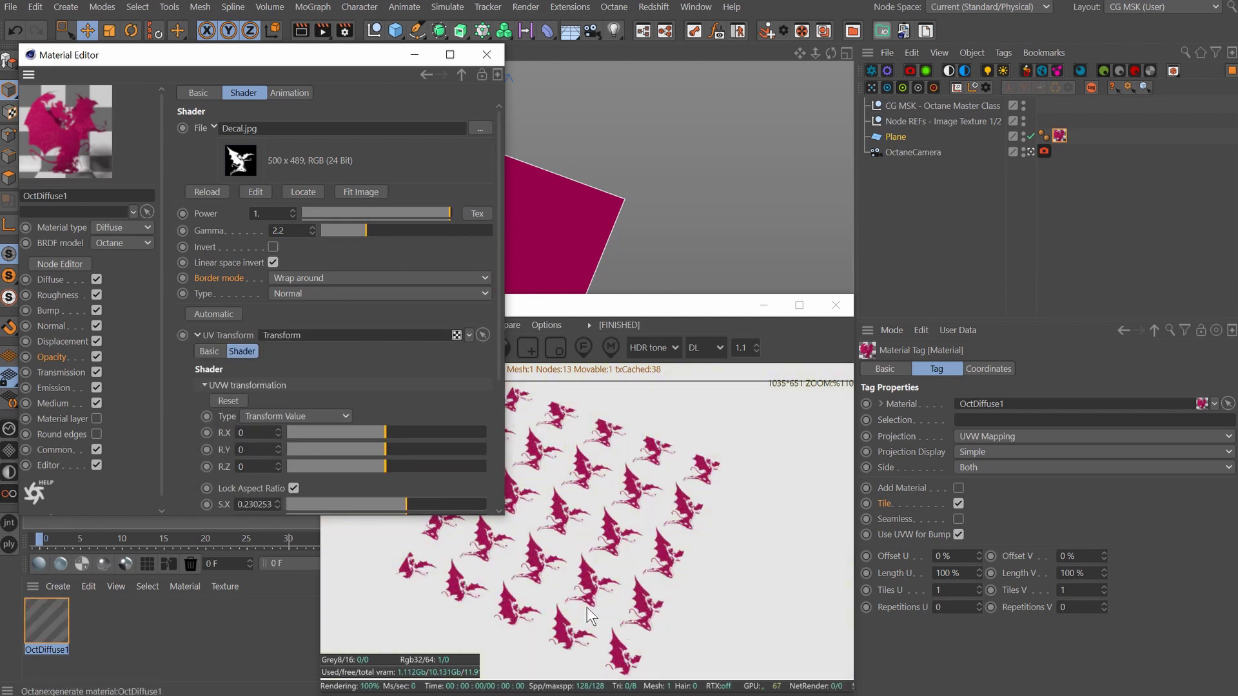
pyautogui.click(307, 277)
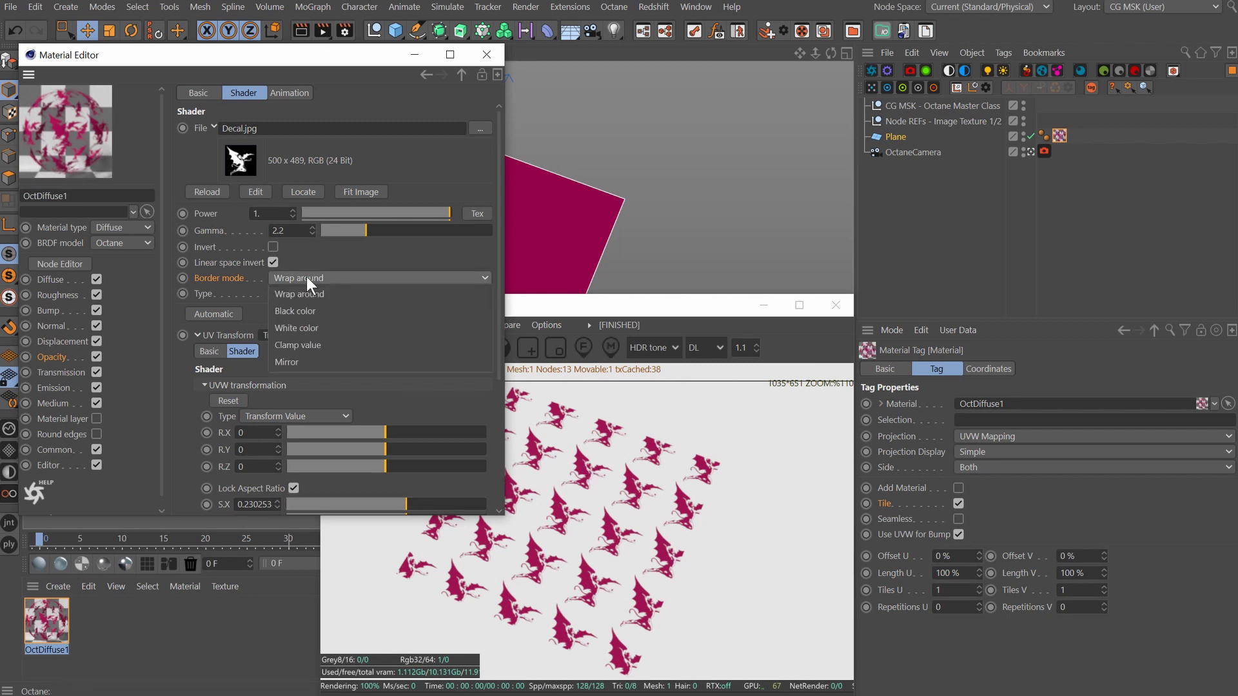
pyautogui.click(312, 311)
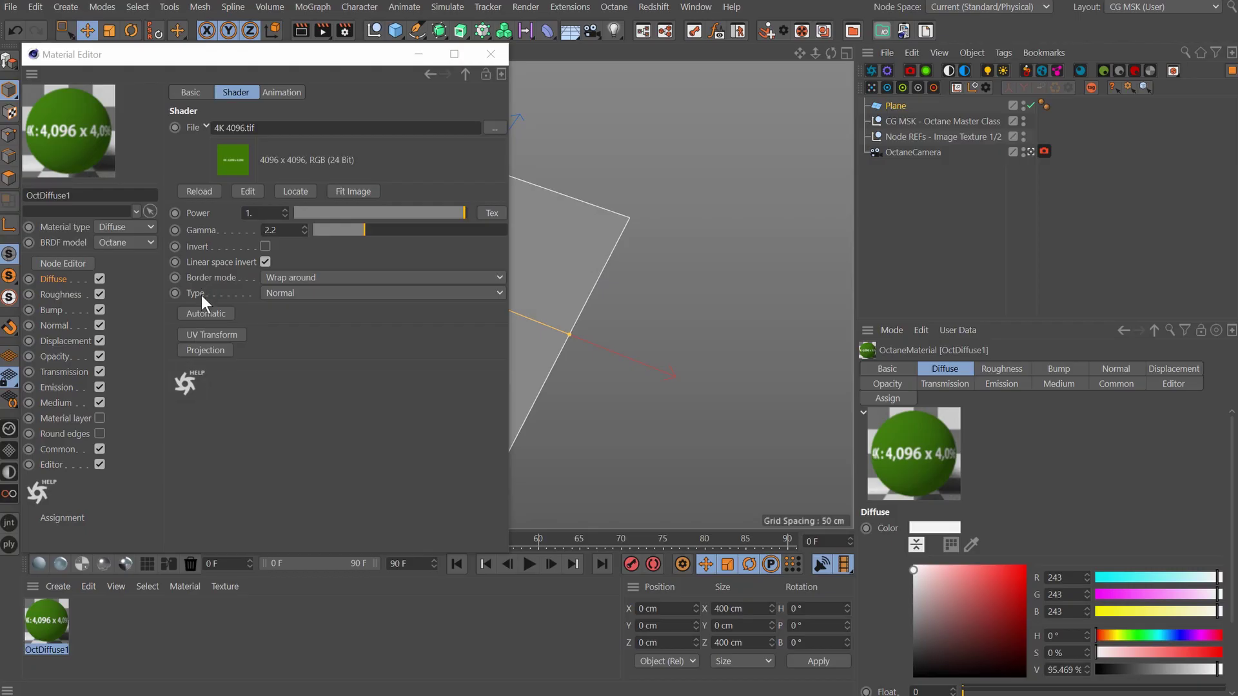
# Highlight the image texture's Type parameter and switch to the VRAM Consumption notes.
pyautogui.click(202, 297)
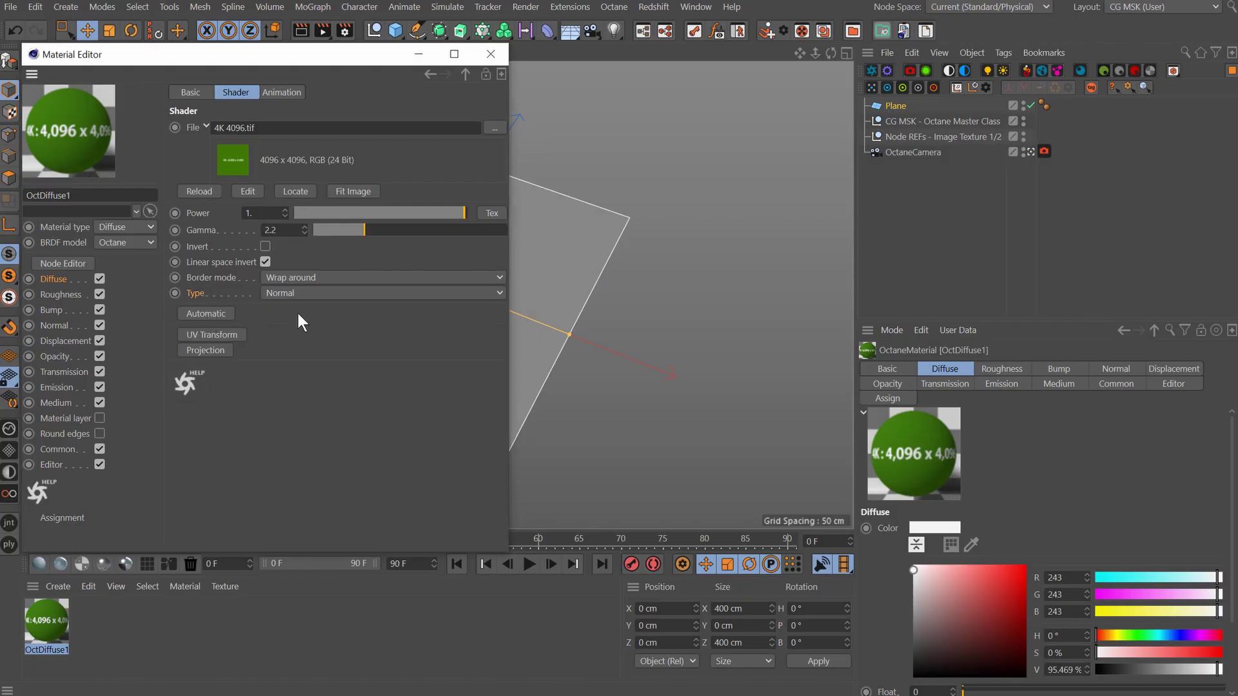
pyautogui.hotkey('alt', 'Tab')
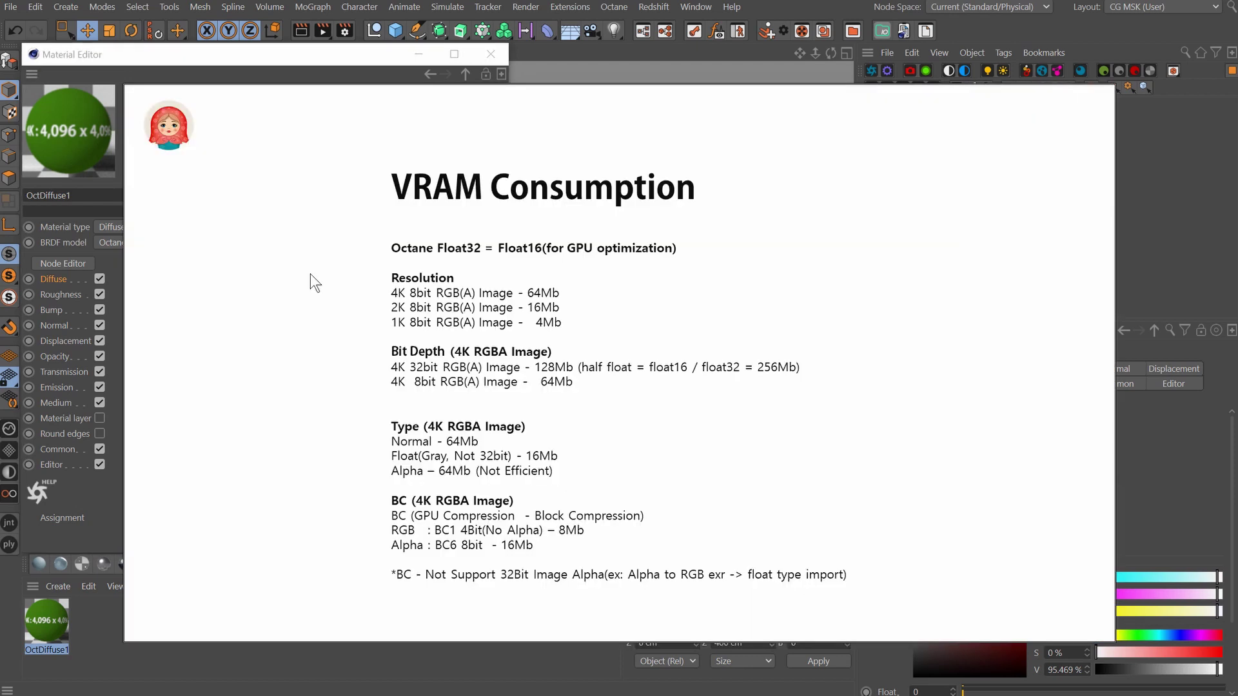
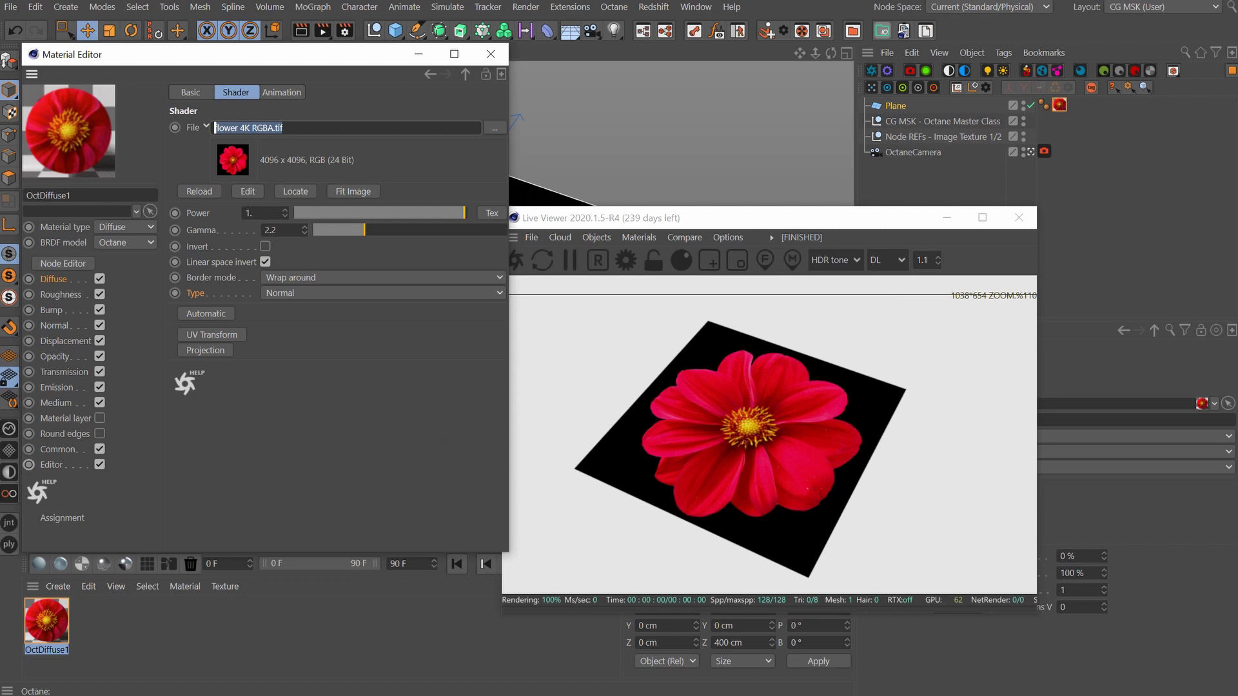
pyautogui.moveTo(0, 180); pyautogui.dragTo(412, 234)
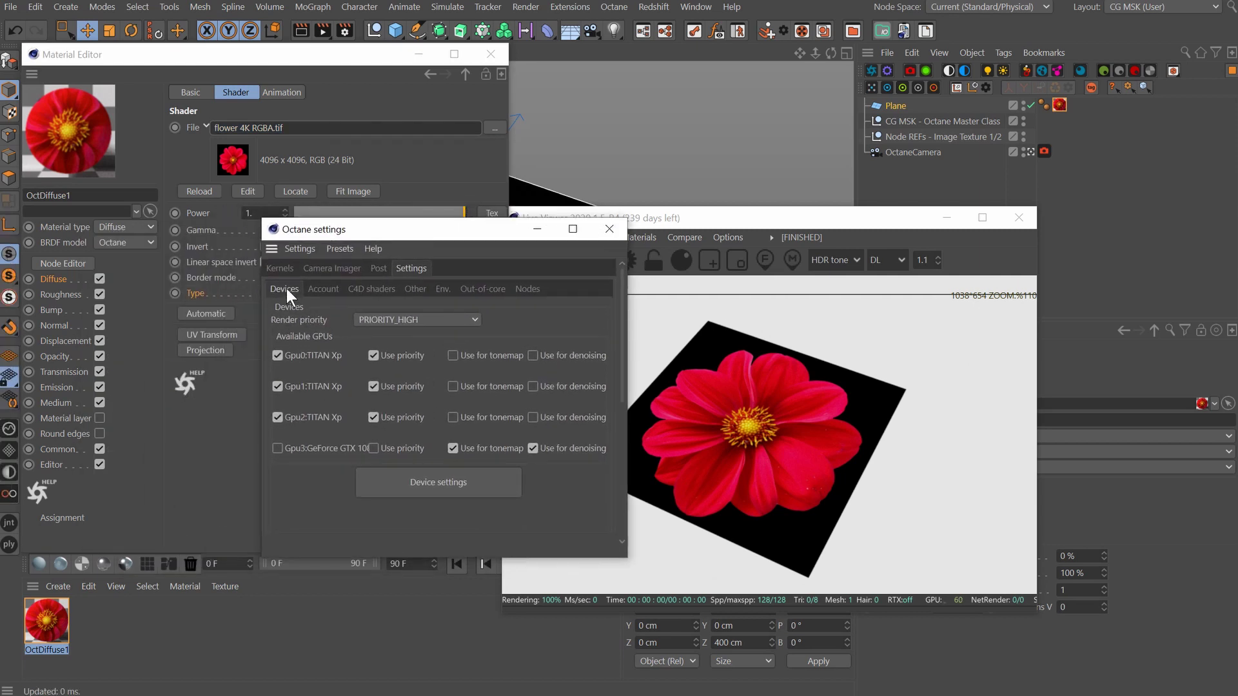
pyautogui.click(418, 482)
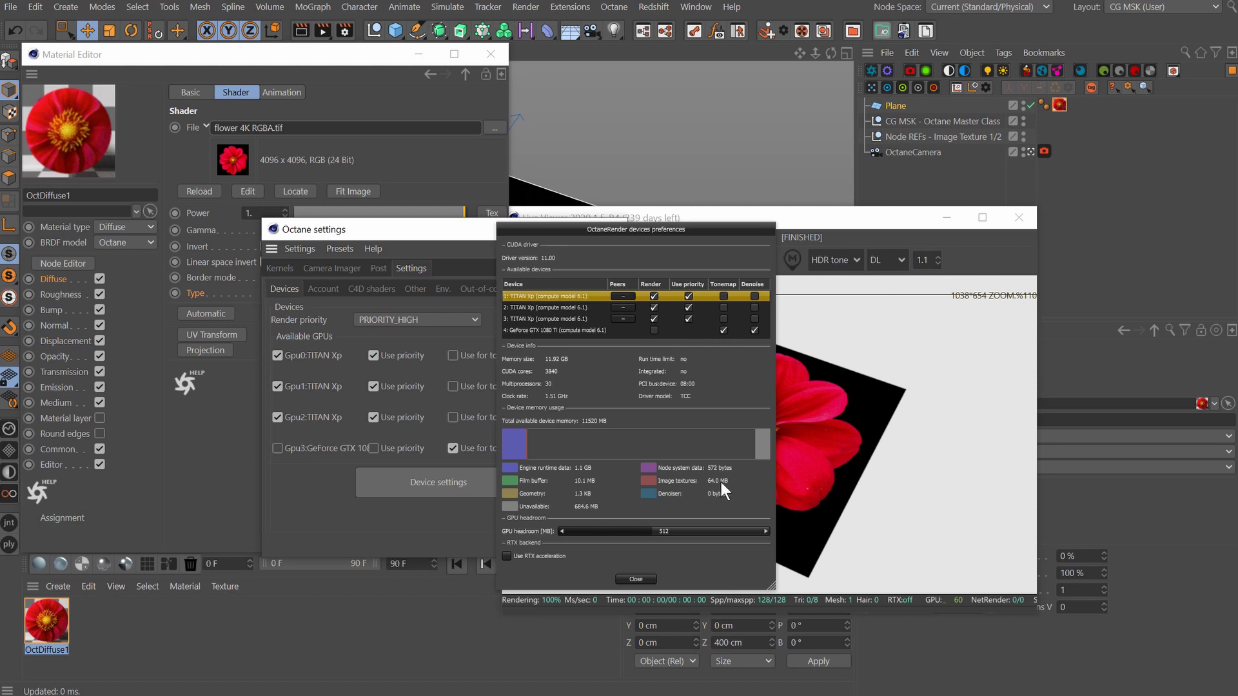
pyautogui.click(637, 579)
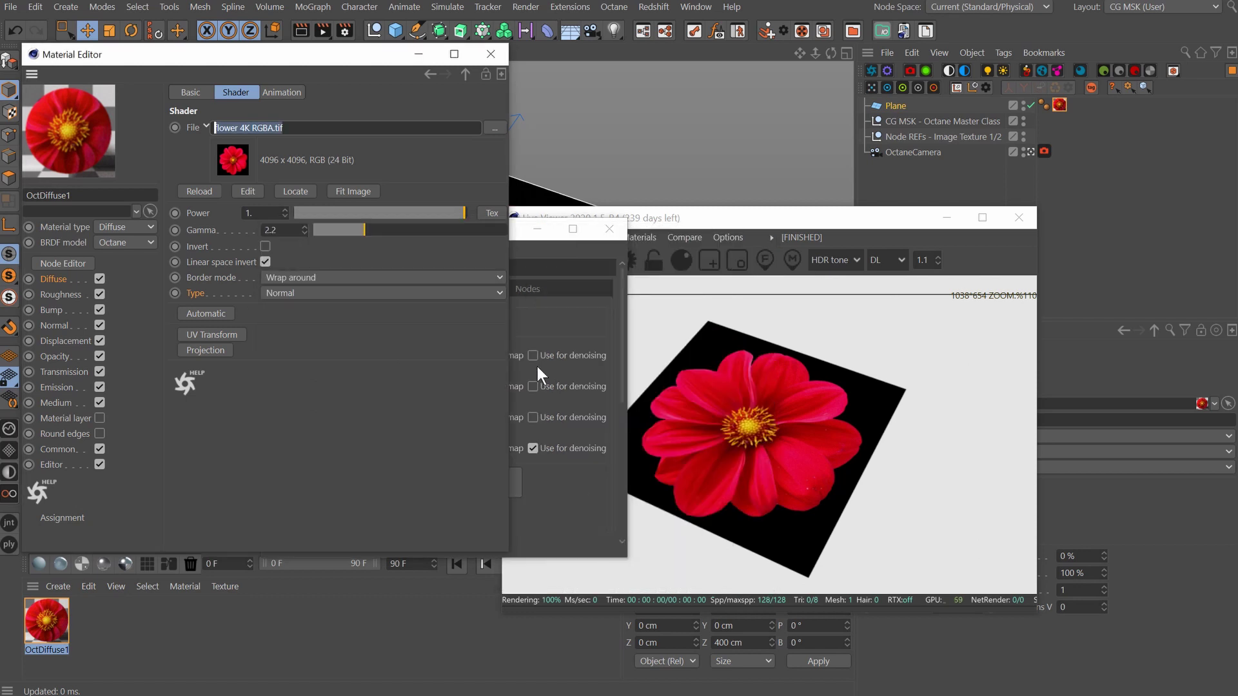
pyautogui.click(606, 235)
pyautogui.click(607, 232)
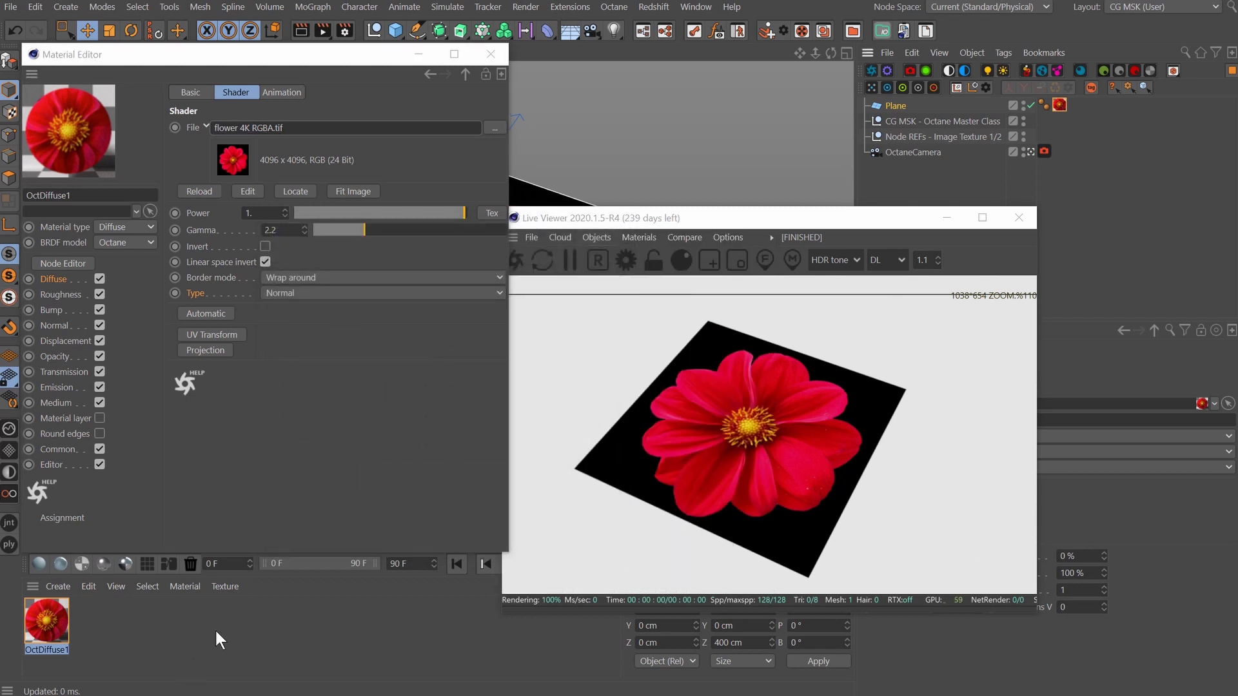
# Try Float and Alpha as the flower texture's Type and restore it to Normal.
pyautogui.click(281, 291)
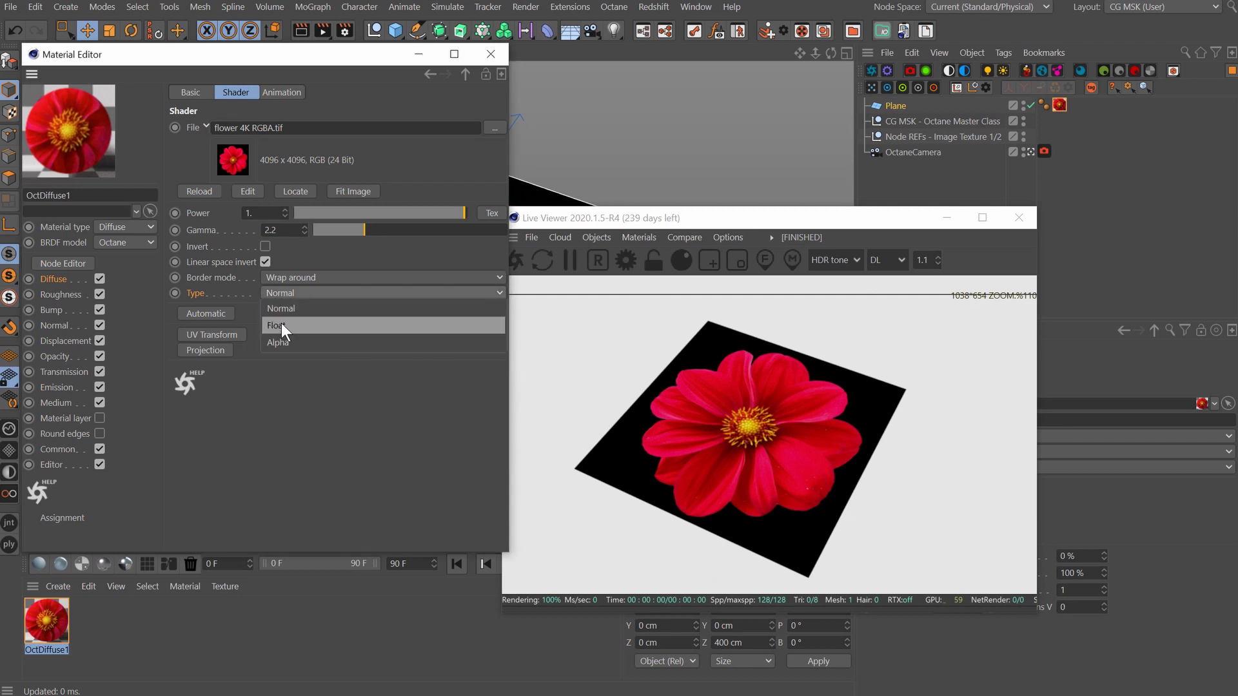
pyautogui.click(281, 323)
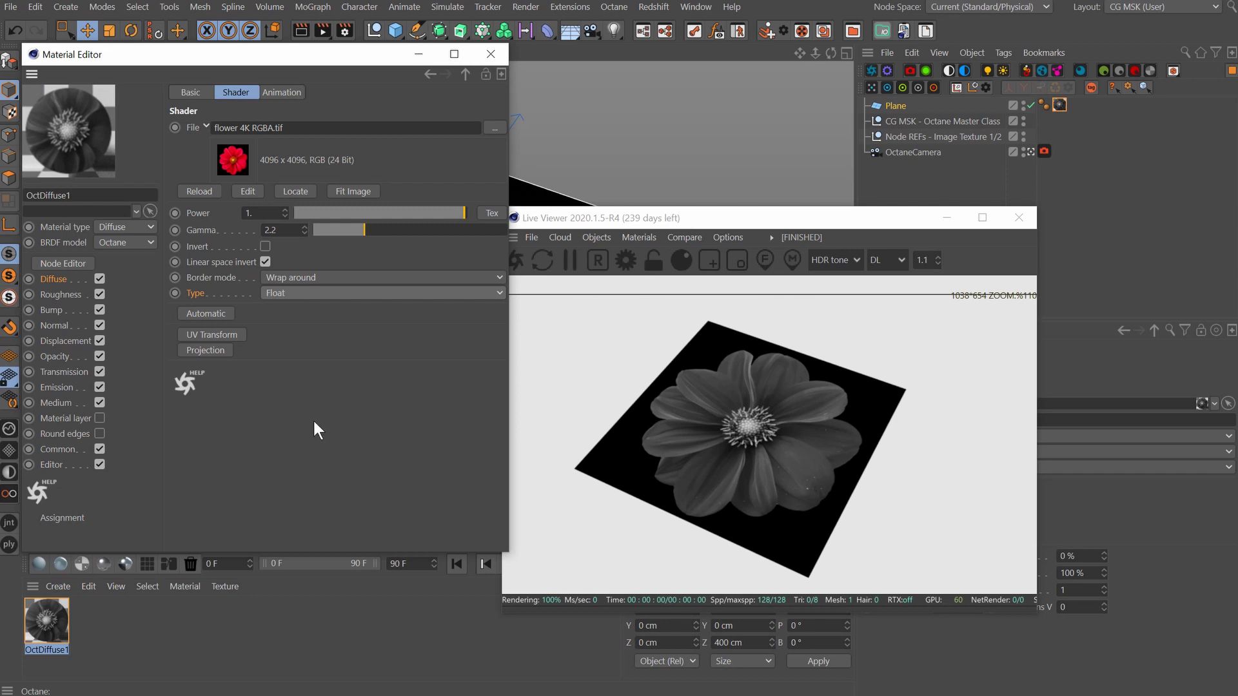
pyautogui.click(295, 294)
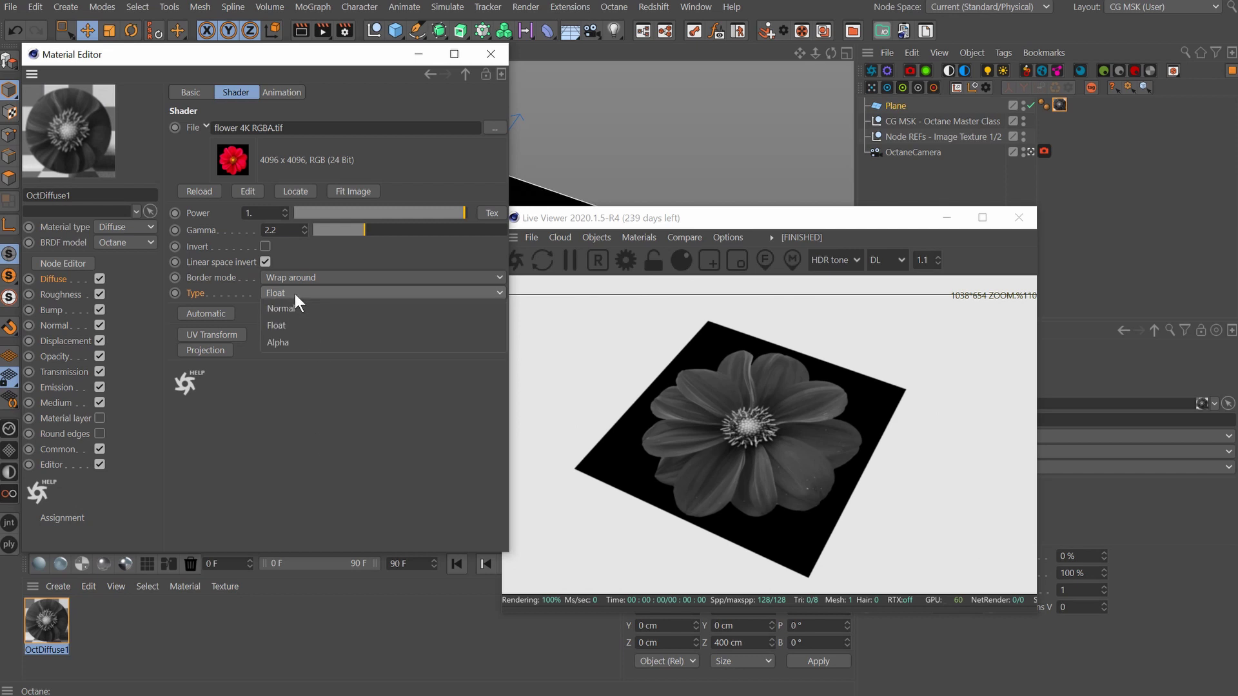
pyautogui.click(292, 343)
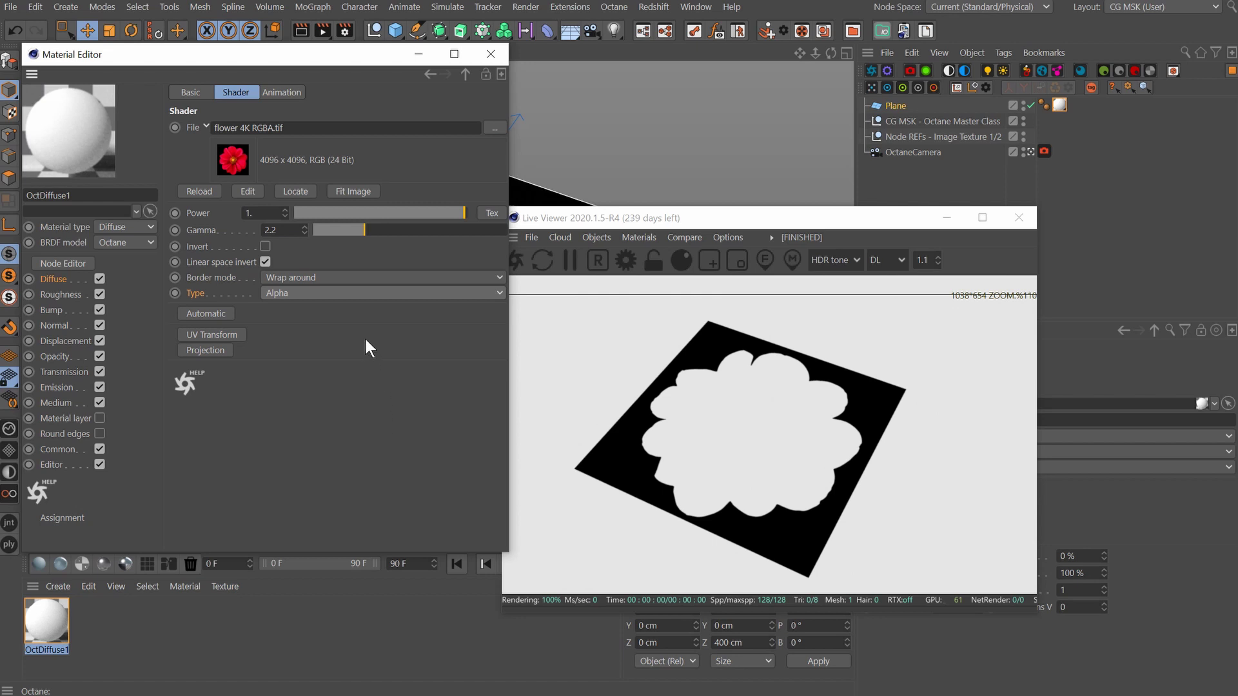
pyautogui.click(343, 293)
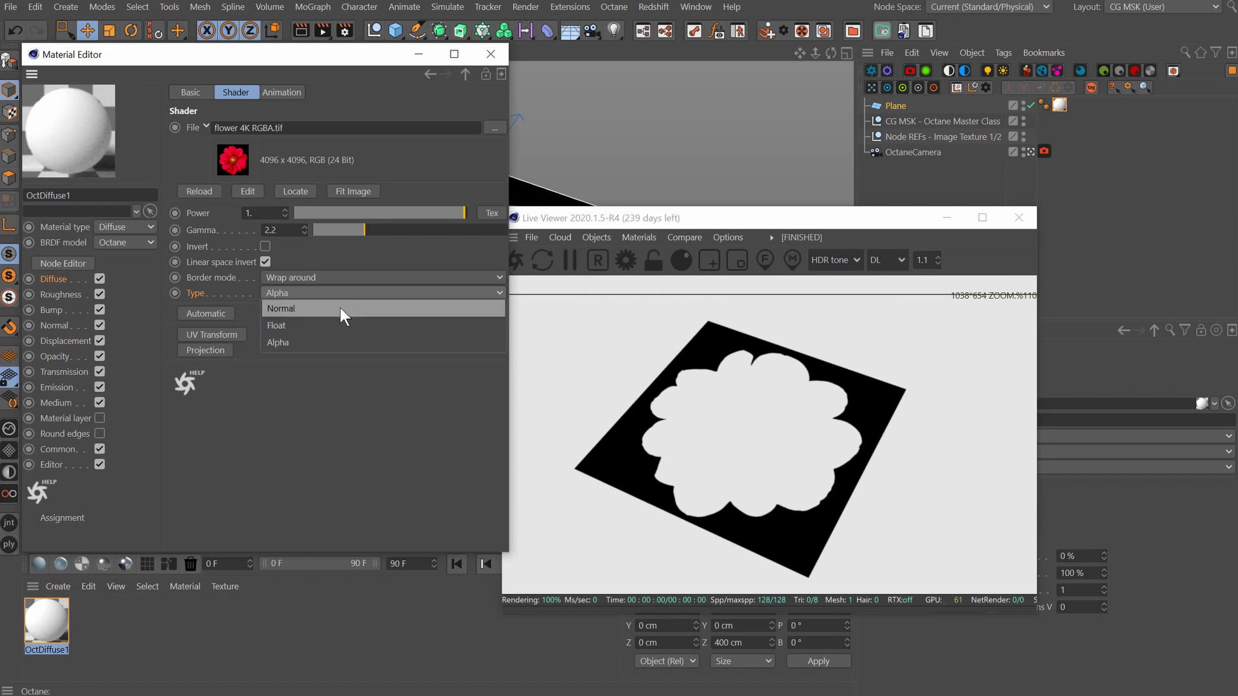
pyautogui.click(339, 308)
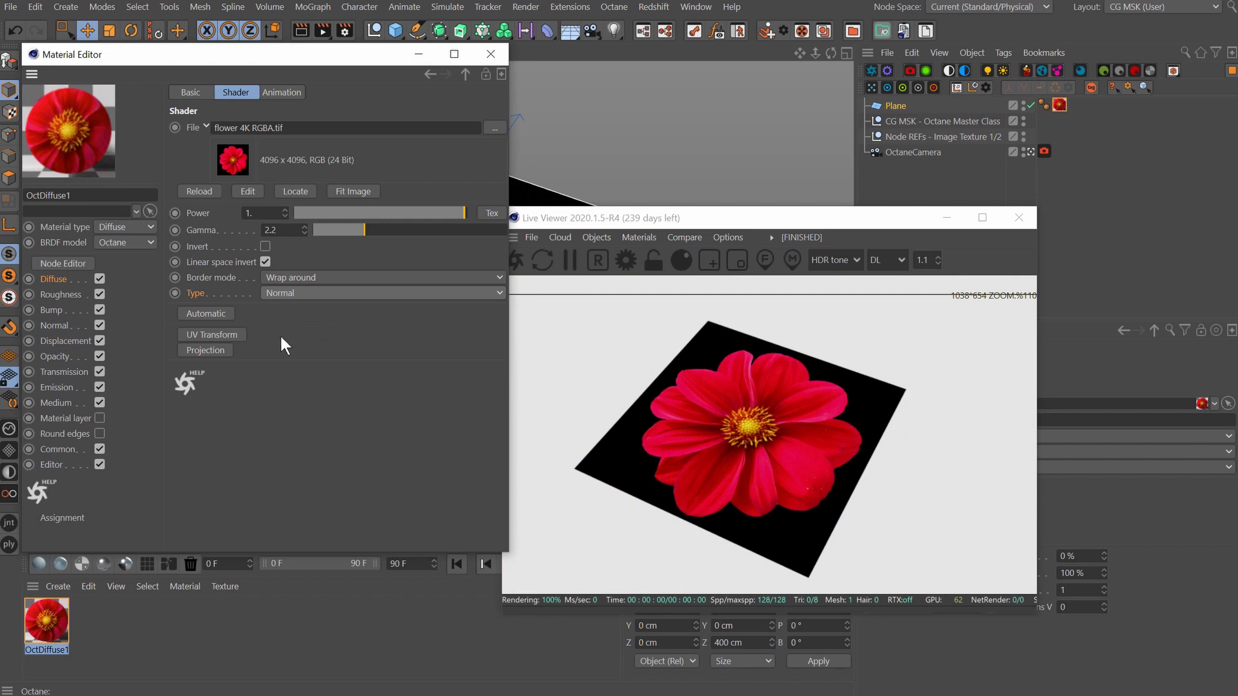
# Compare the image textures' memory use in the device preferences with the flower texture's Type at Normal and at Float.
pyautogui.click(625, 259)
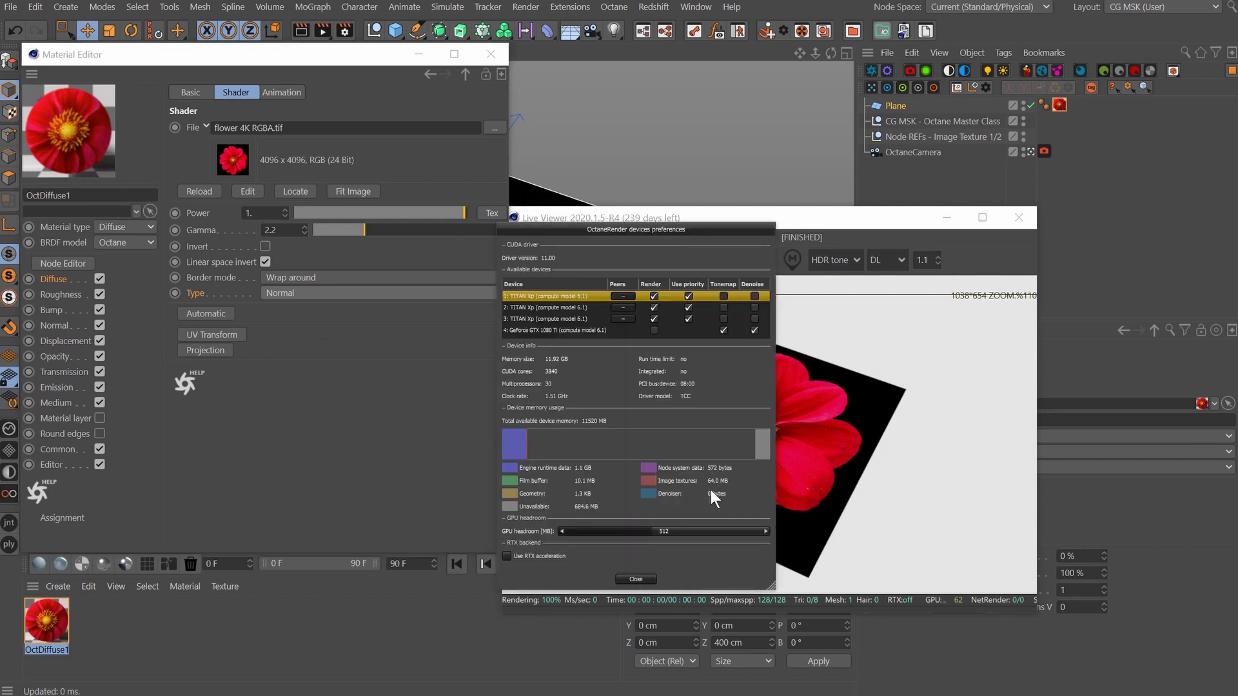
pyautogui.click(641, 578)
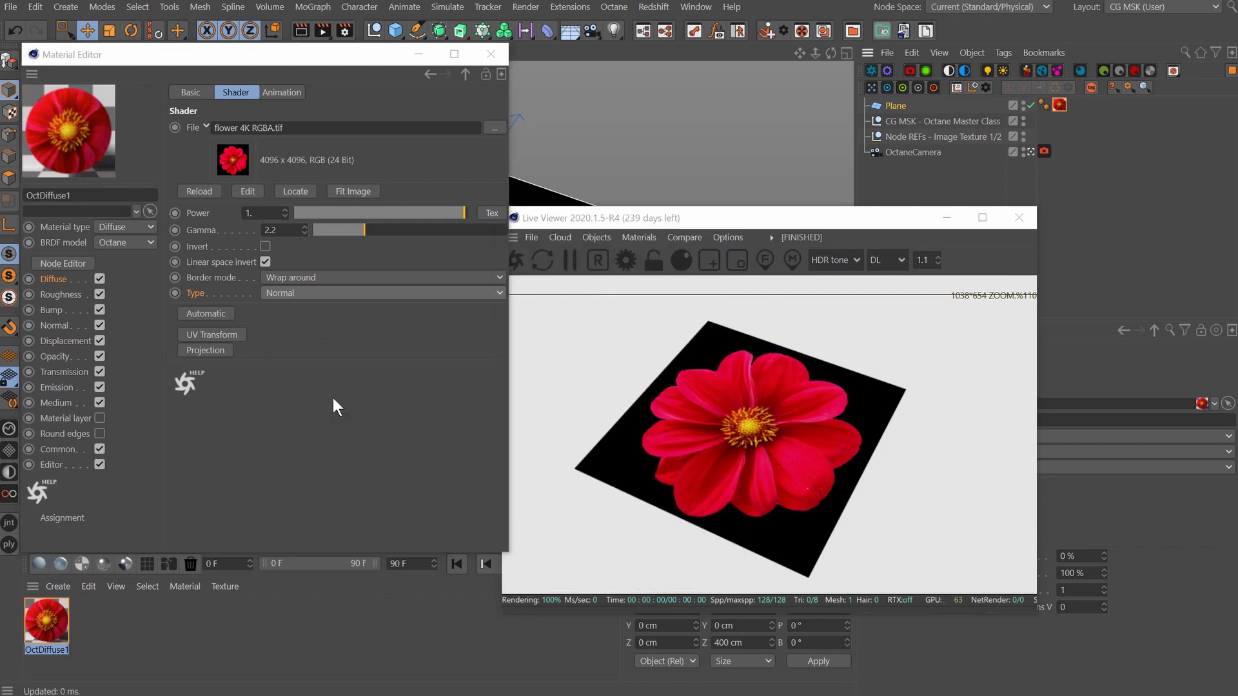
pyautogui.click(307, 294)
pyautogui.click(307, 323)
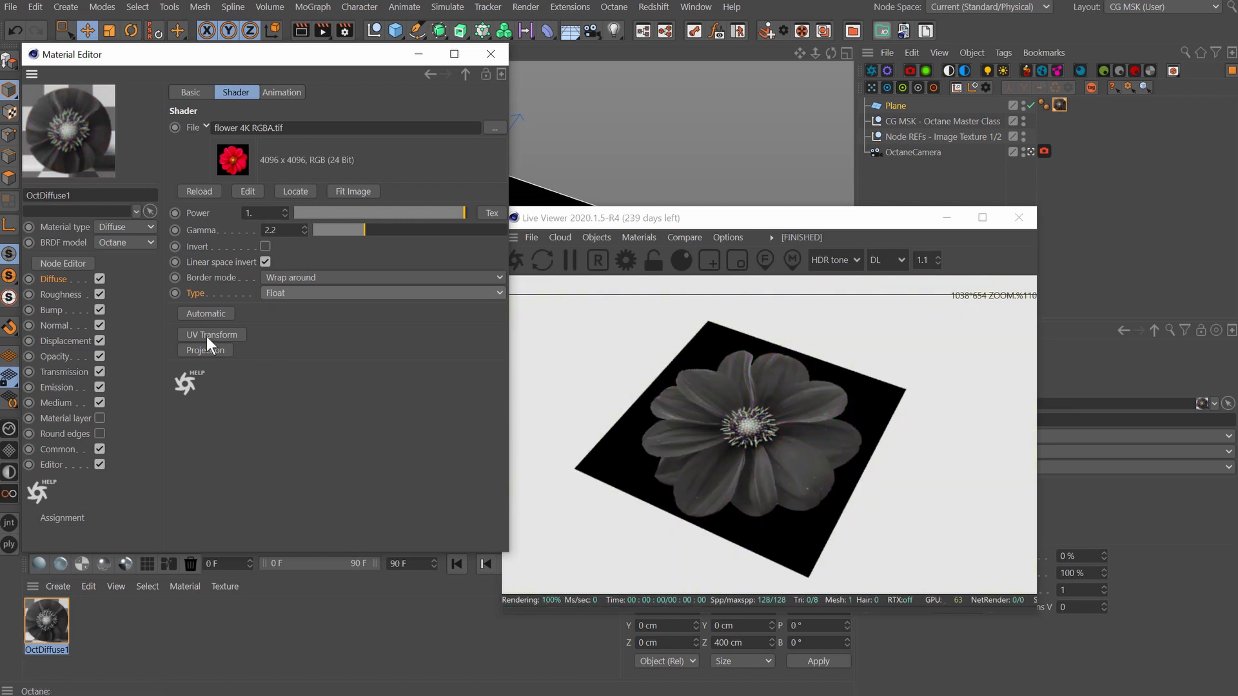
pyautogui.click(625, 260)
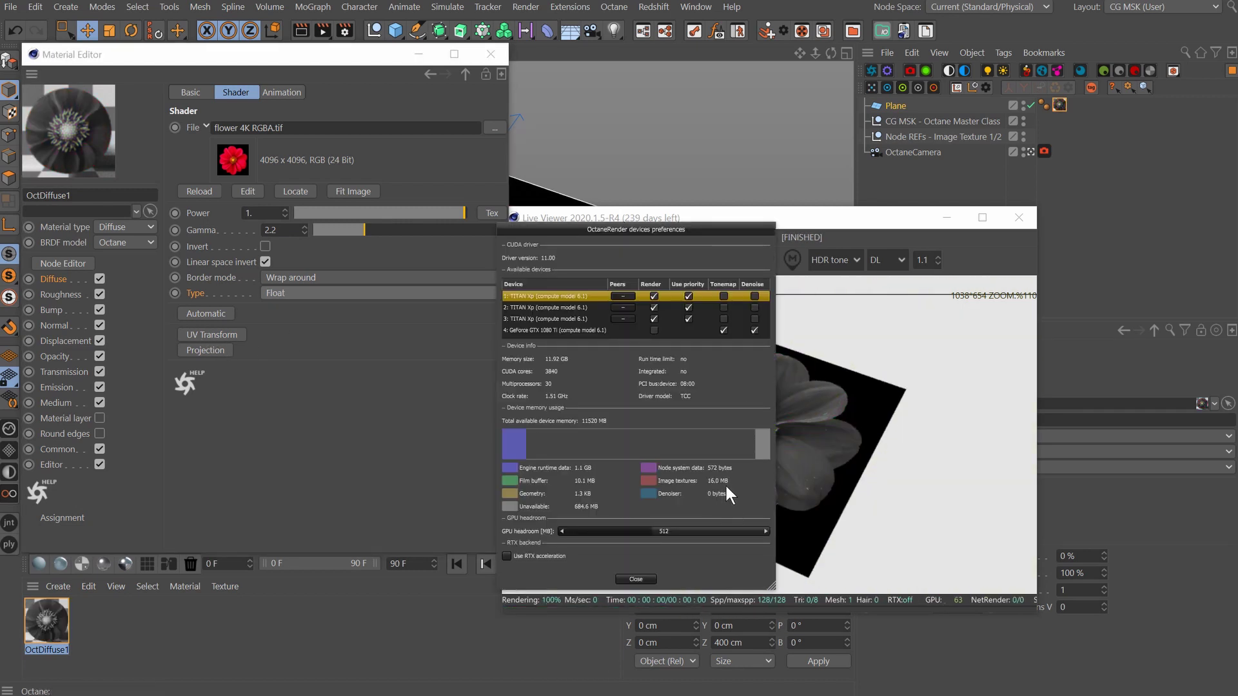
pyautogui.click(647, 578)
# Set the flower texture's Type to Alpha and check the image textures' memory use in the device preferences.
pyautogui.click(288, 293)
pyautogui.click(288, 345)
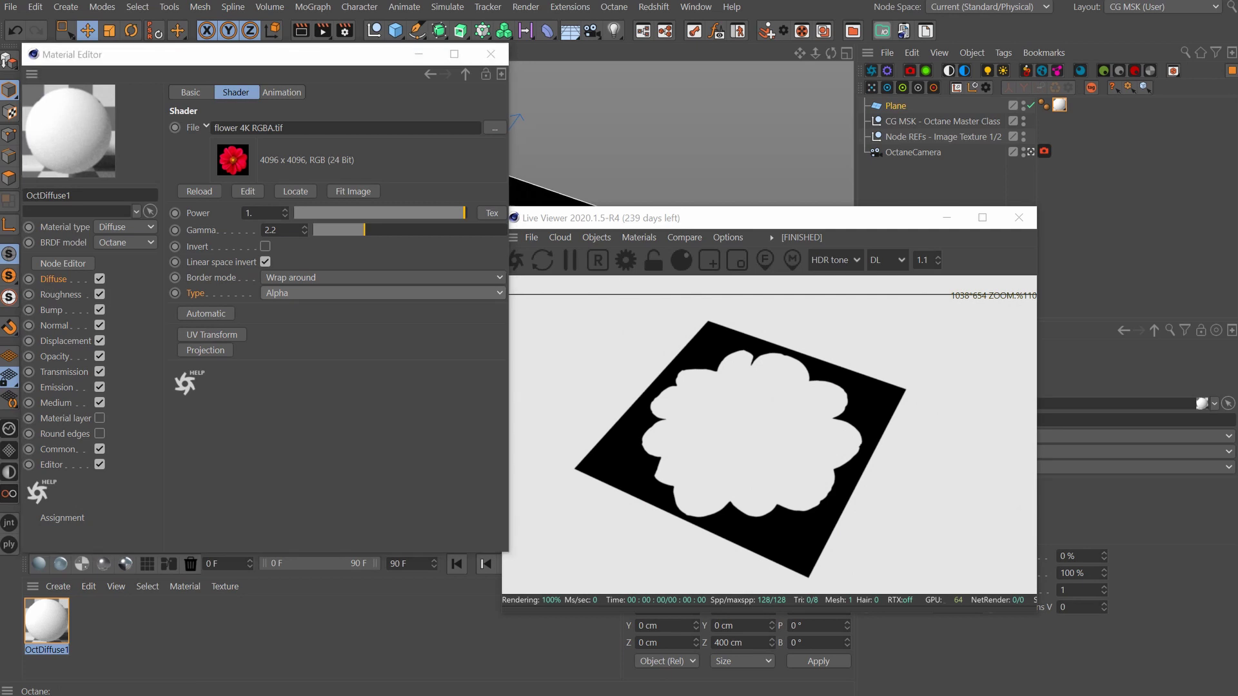
pyautogui.click(625, 260)
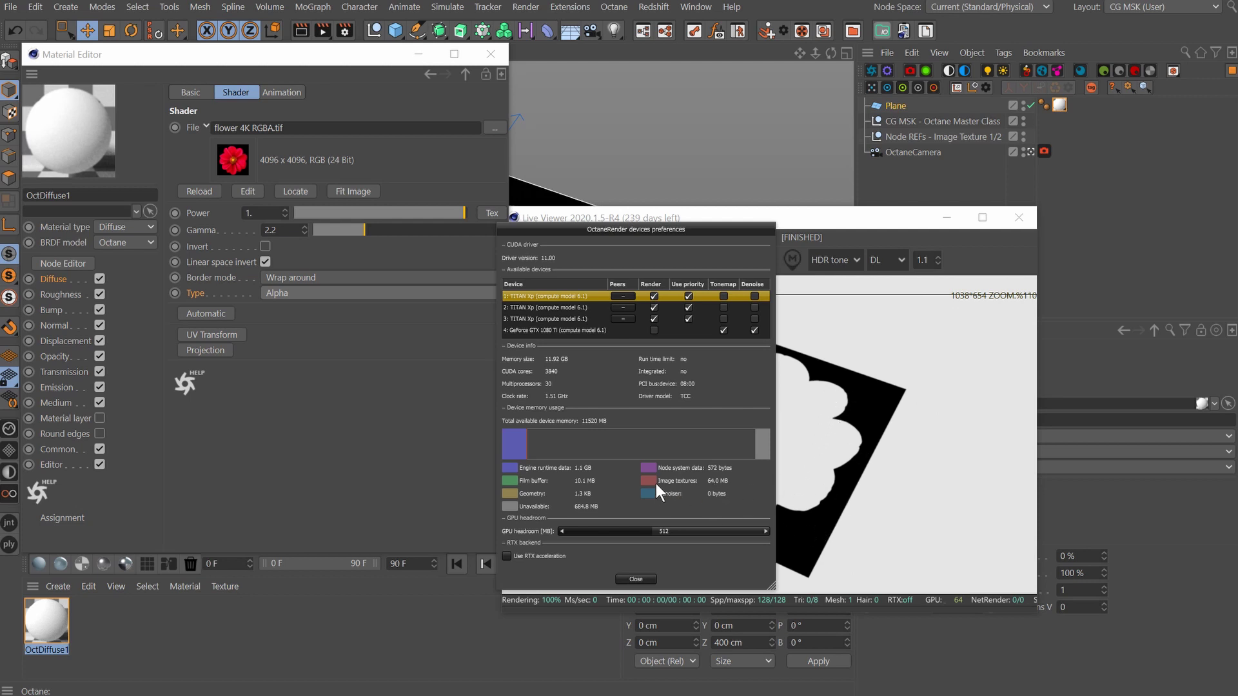
pyautogui.click(636, 579)
# Set the flower texture's Type to Float and display the material's Diffuse settings in the Octane Node Editor.
pyautogui.click(381, 292)
pyautogui.click(284, 320)
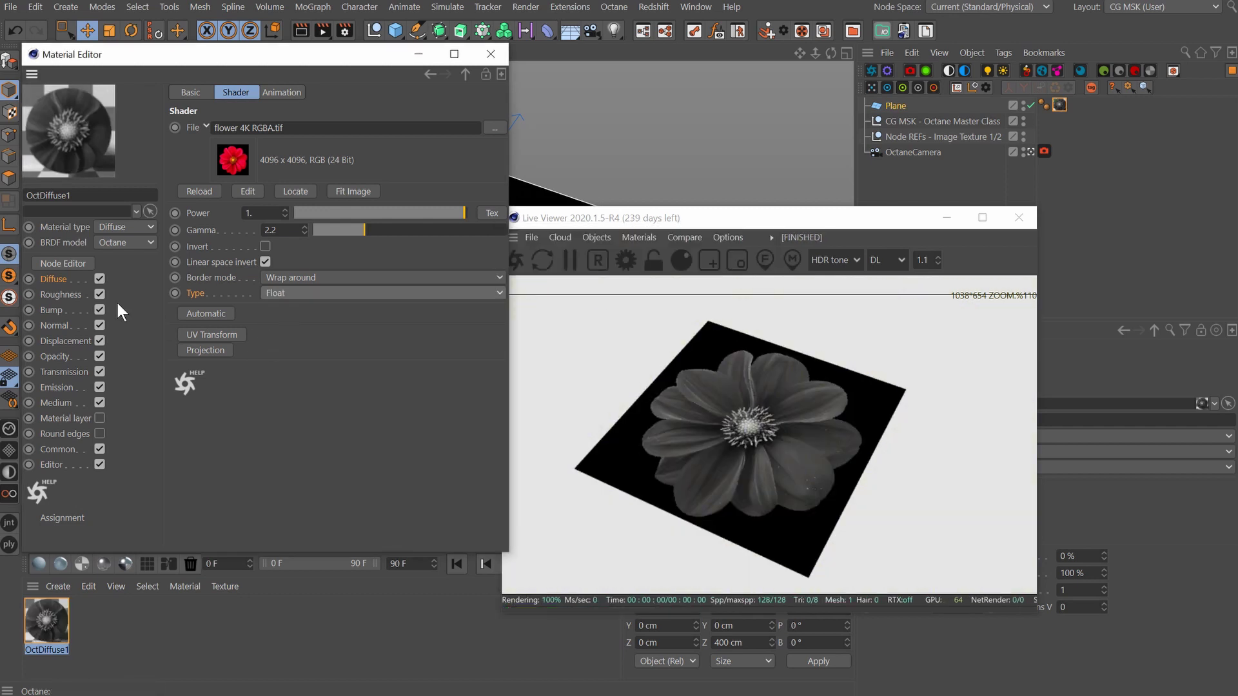
pyautogui.click(72, 264)
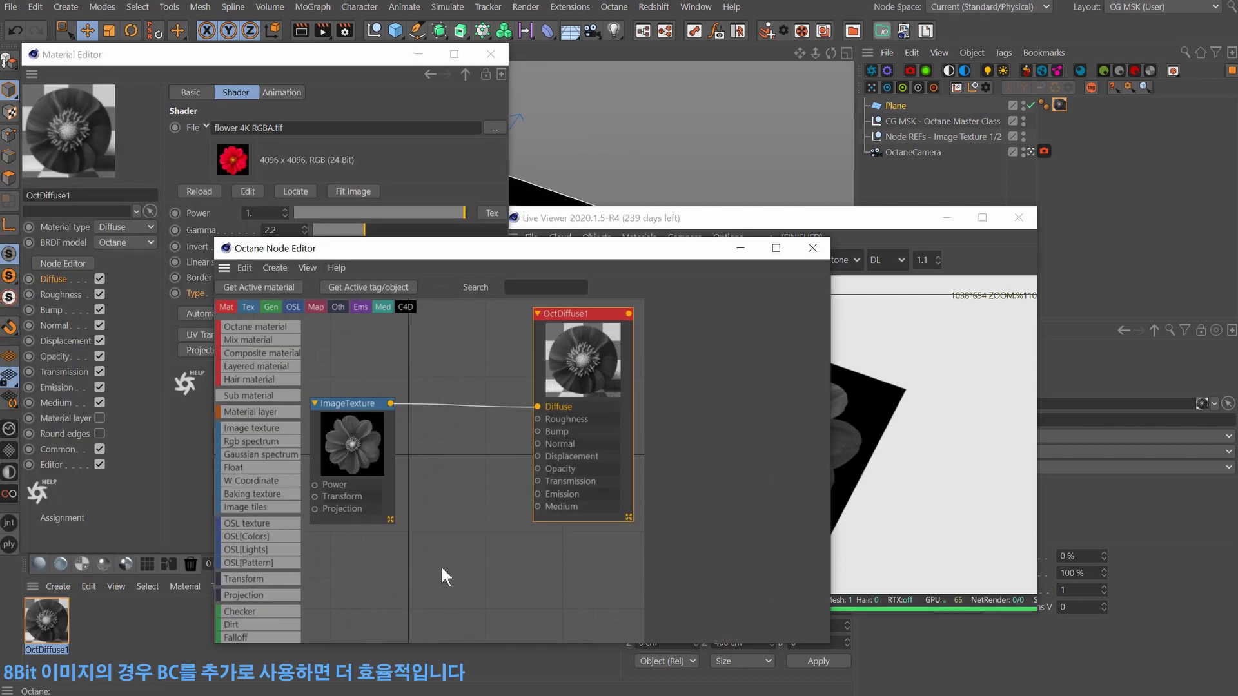
pyautogui.click(555, 436)
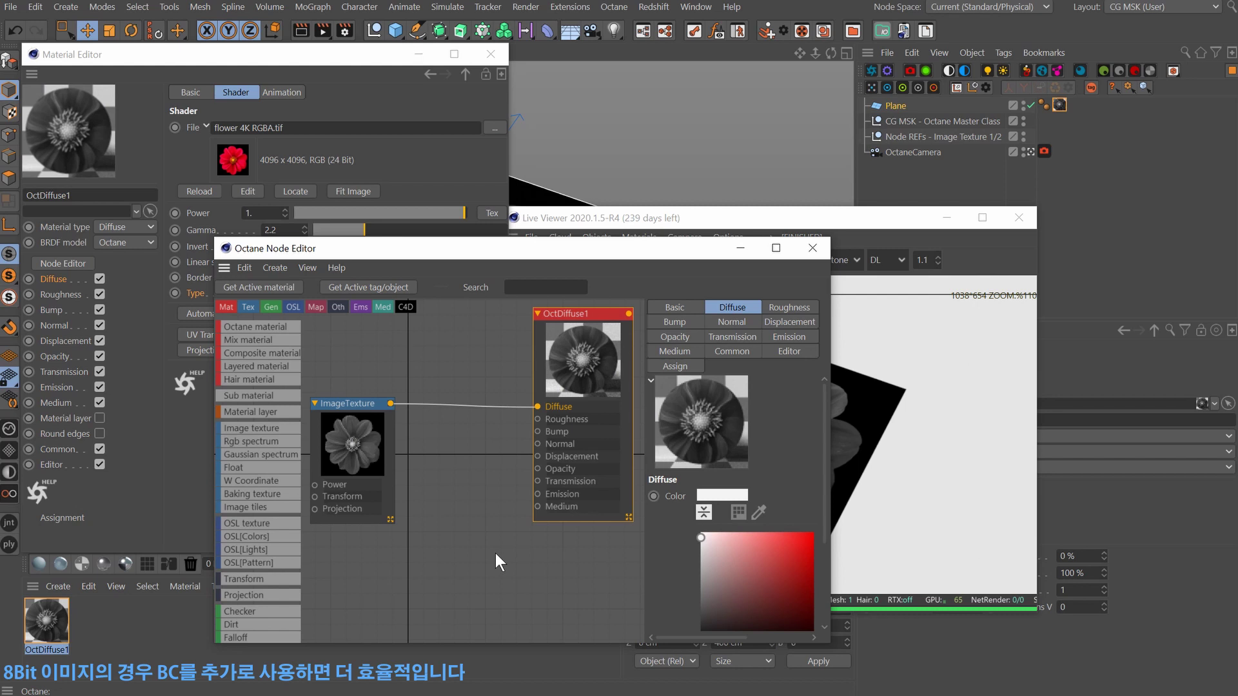
# Display the flower ImageTexture node's shader settings and check the image textures' memory use in the device preferences with Type at Float.
pyautogui.click(347, 468)
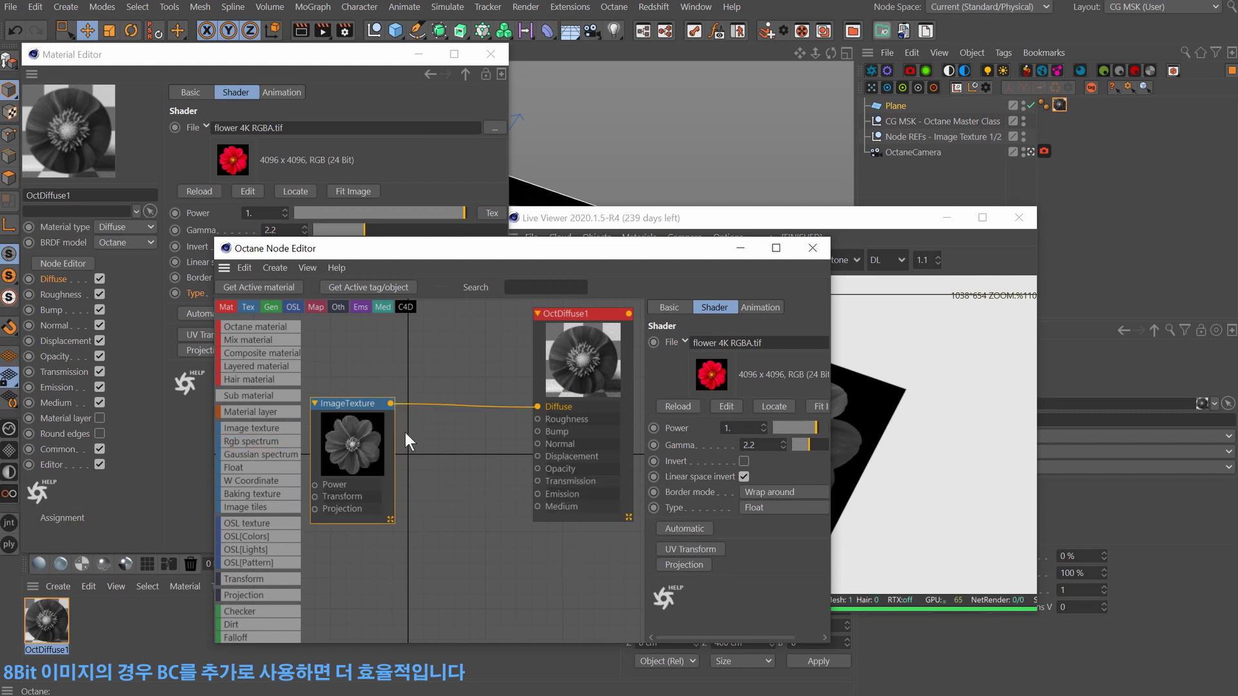
pyautogui.click(350, 52)
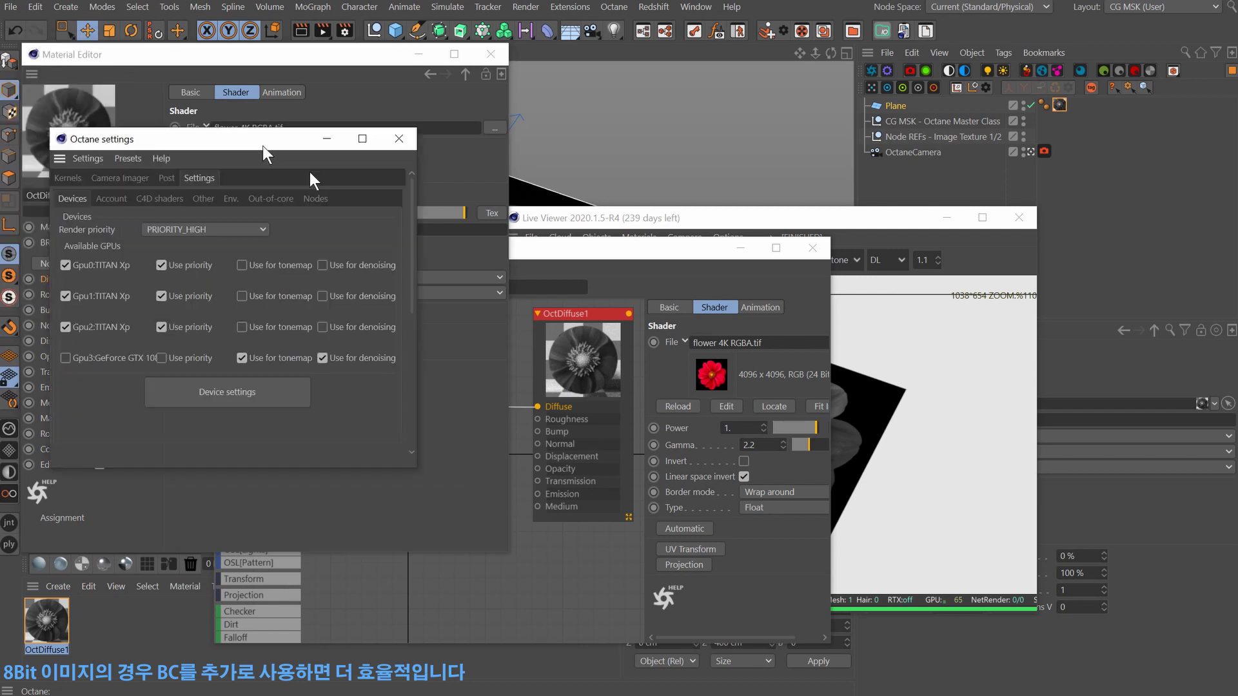
pyautogui.moveTo(261, 146); pyautogui.dragTo(332, 189)
pyautogui.click(307, 439)
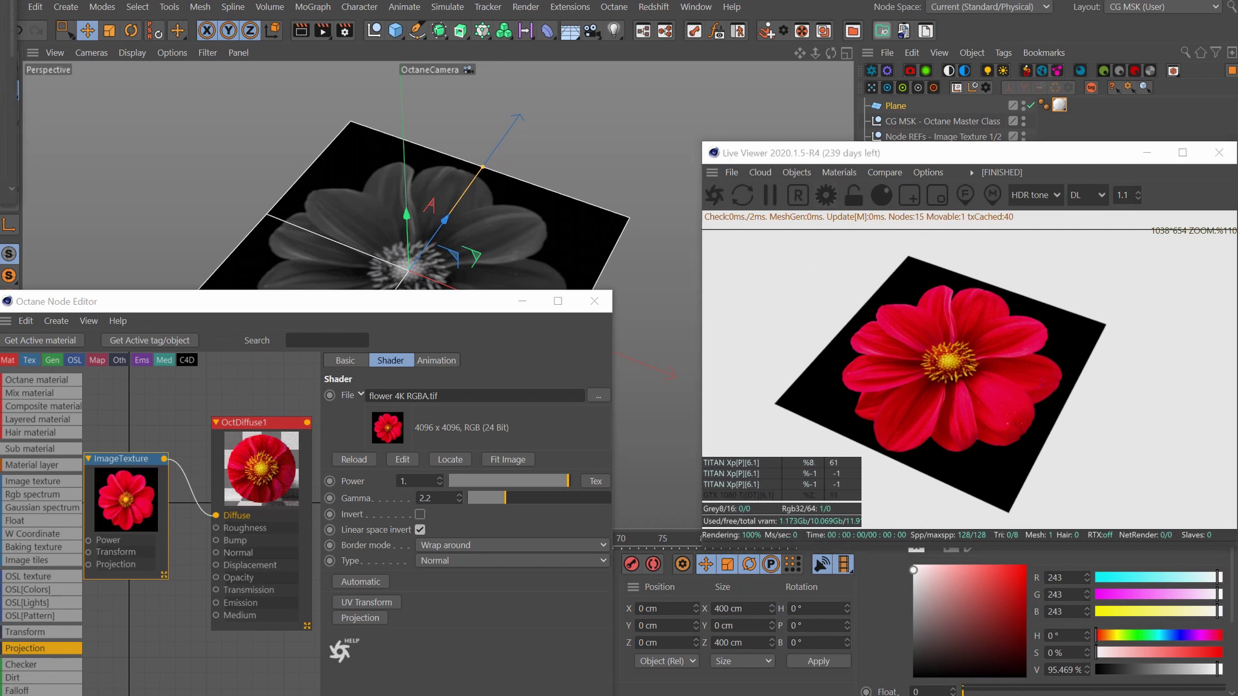
# Check the image textures' memory use in the device preferences with the flower texture at Normal type and Automatic compression.
pyautogui.click(9, 62)
pyautogui.click(441, 205)
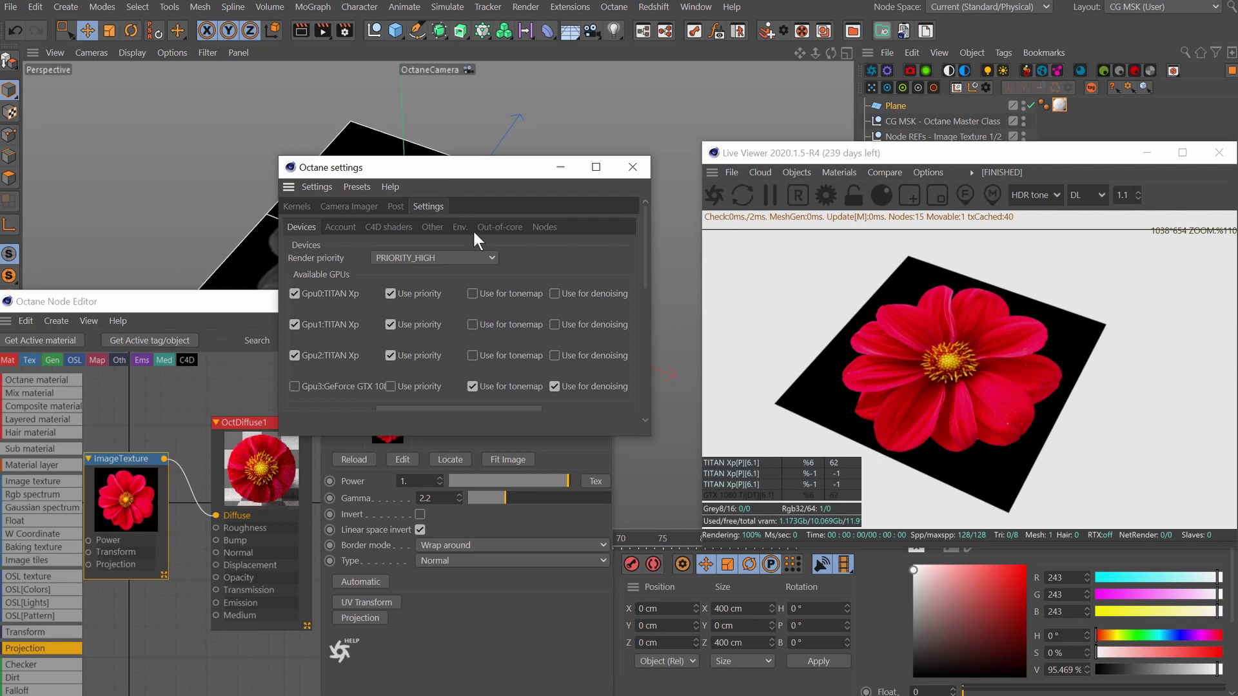
pyautogui.click(504, 229)
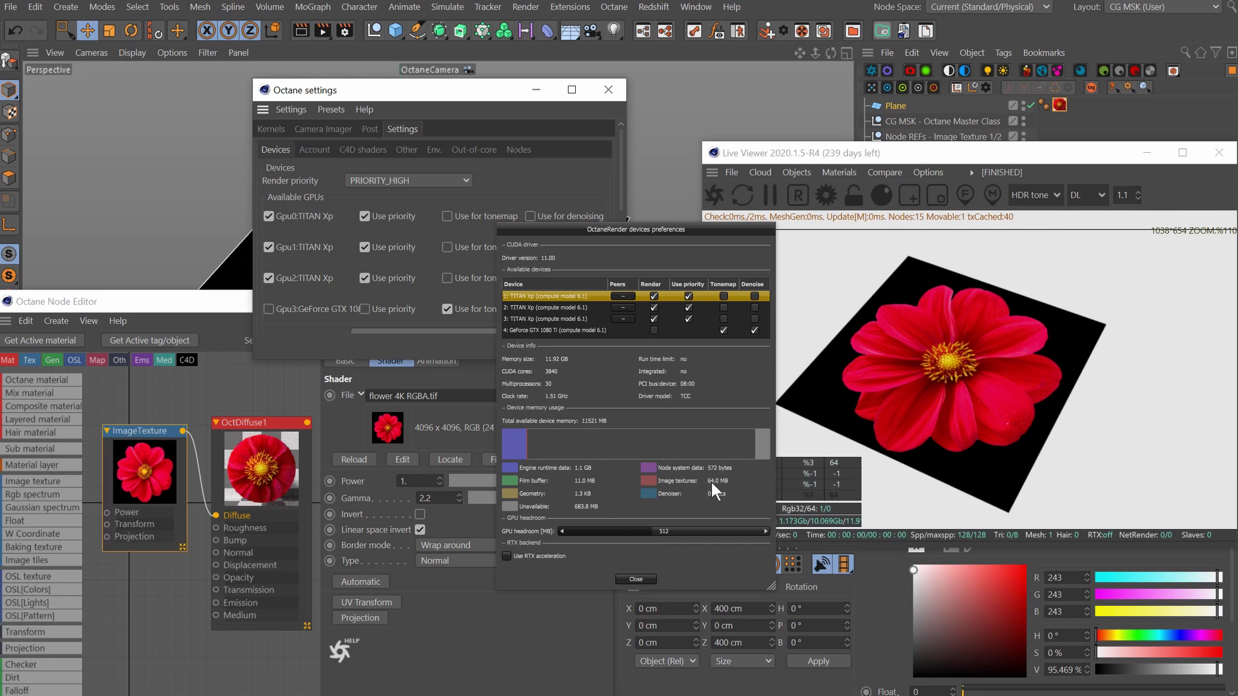
pyautogui.click(634, 579)
# Set the flower texture's compression to RGB -> 4bit(BC1)(No alpha) and check the image textures' memory use in the device preferences.
pyautogui.click(365, 581)
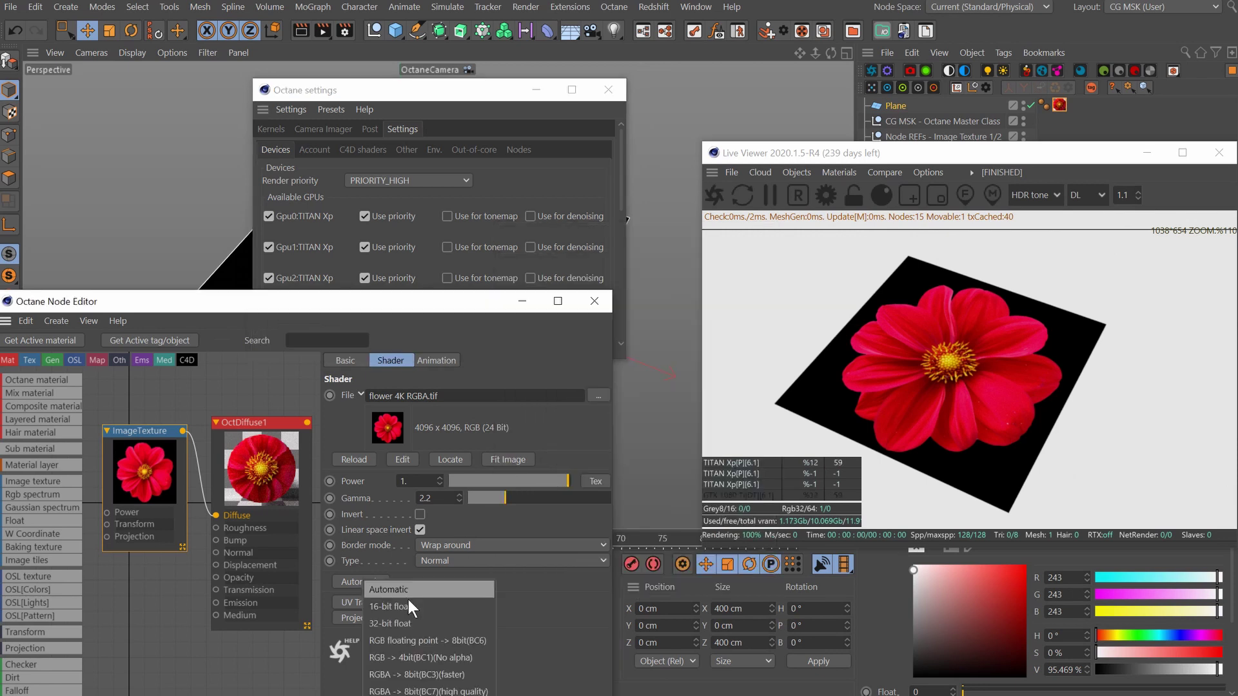
pyautogui.click(417, 657)
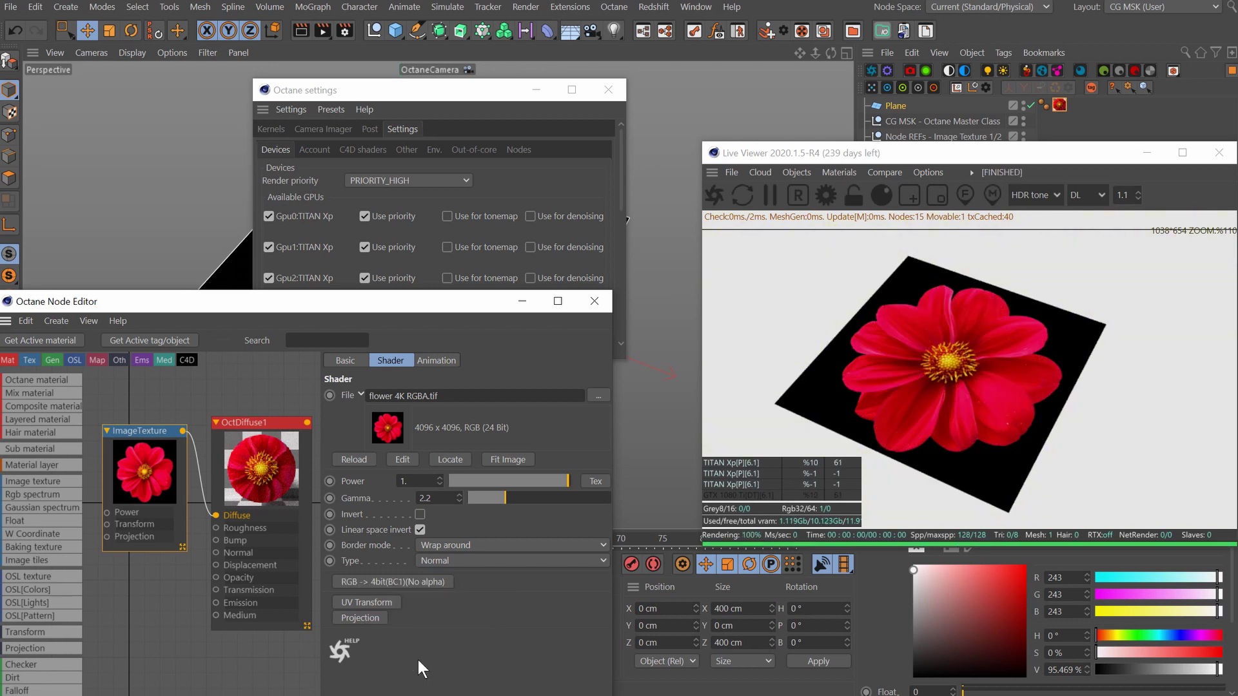
pyautogui.click(405, 129)
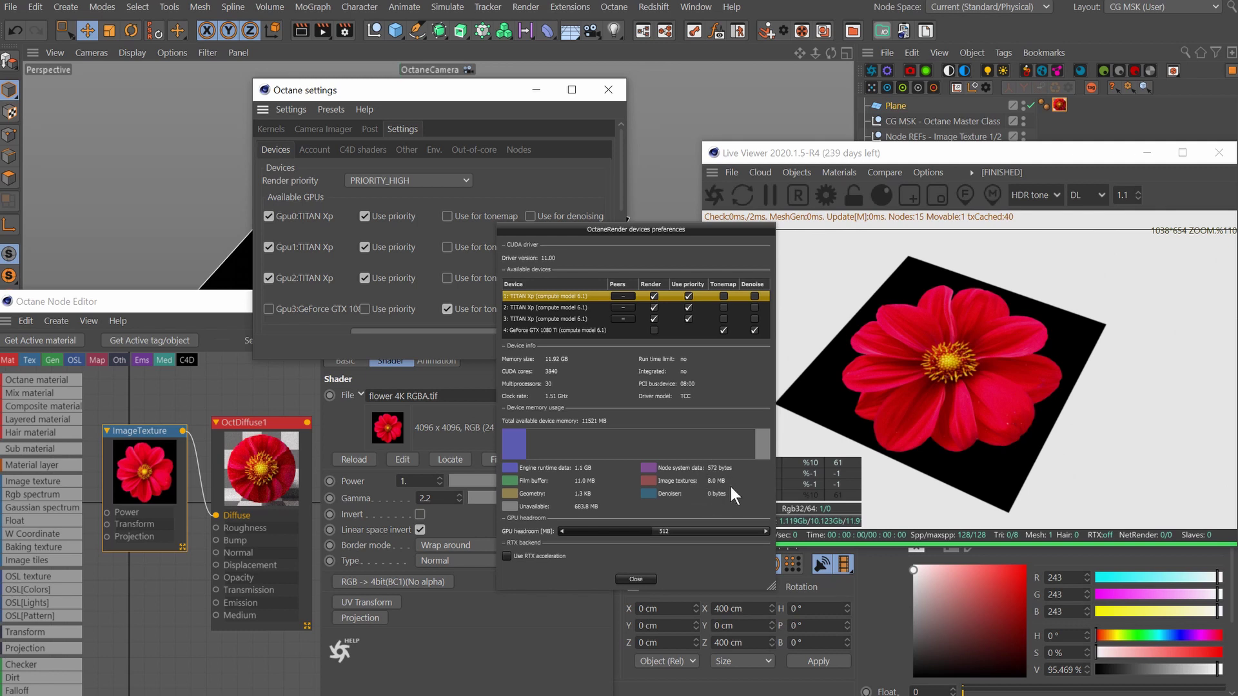
pyautogui.click(405, 307)
pyautogui.moveTo(405, 306); pyautogui.dragTo(406, 272)
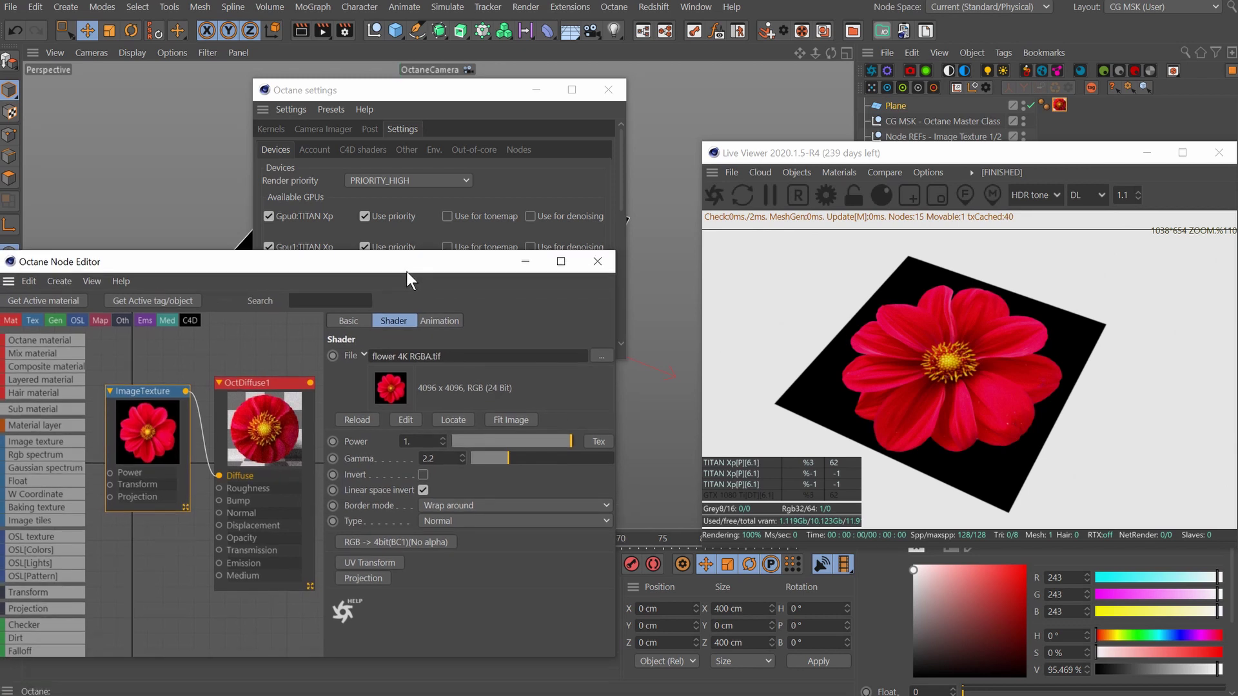
# Choose RGB -> 4bit(BC1)(No alpha) compression for the flower texture feeding Opacity and set its Type to Alpha.
pyautogui.click(399, 539)
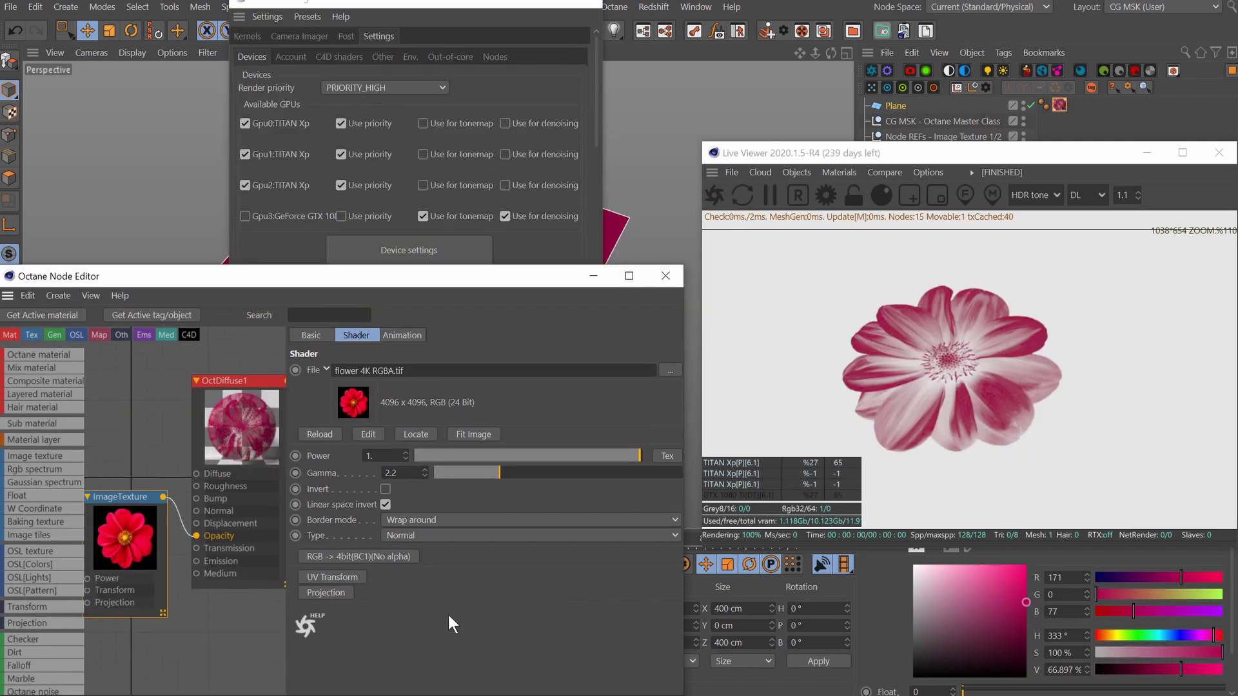
pyautogui.click(396, 554)
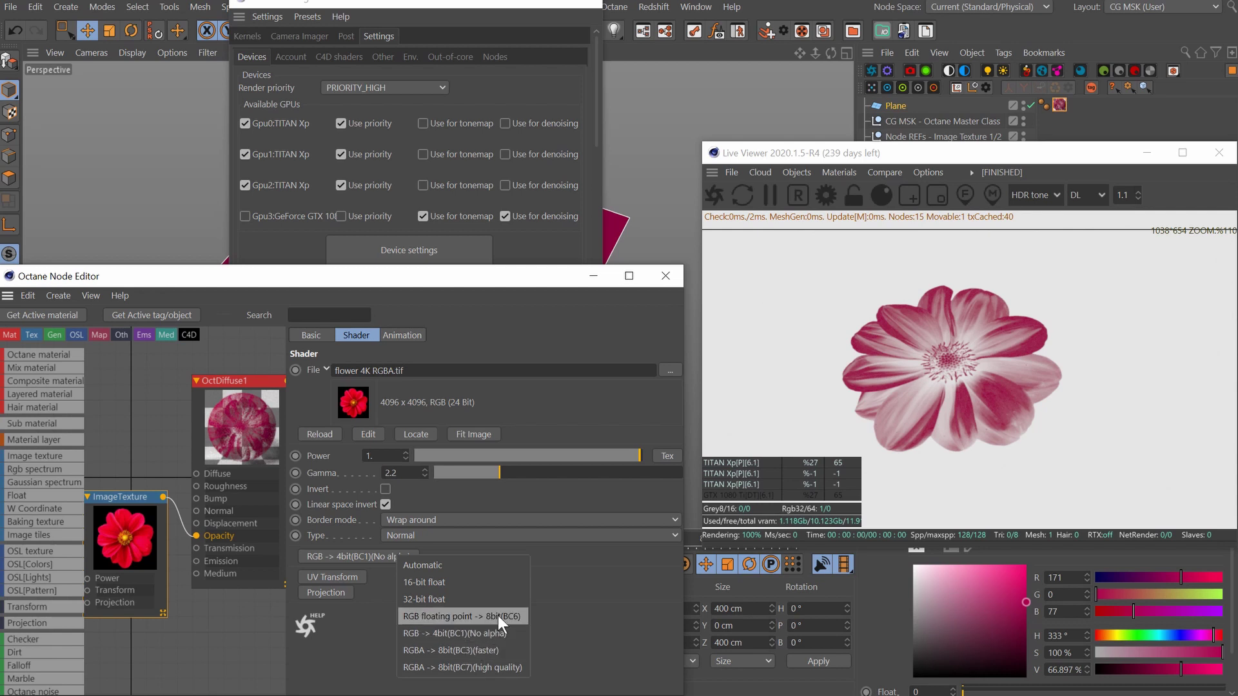
pyautogui.click(448, 636)
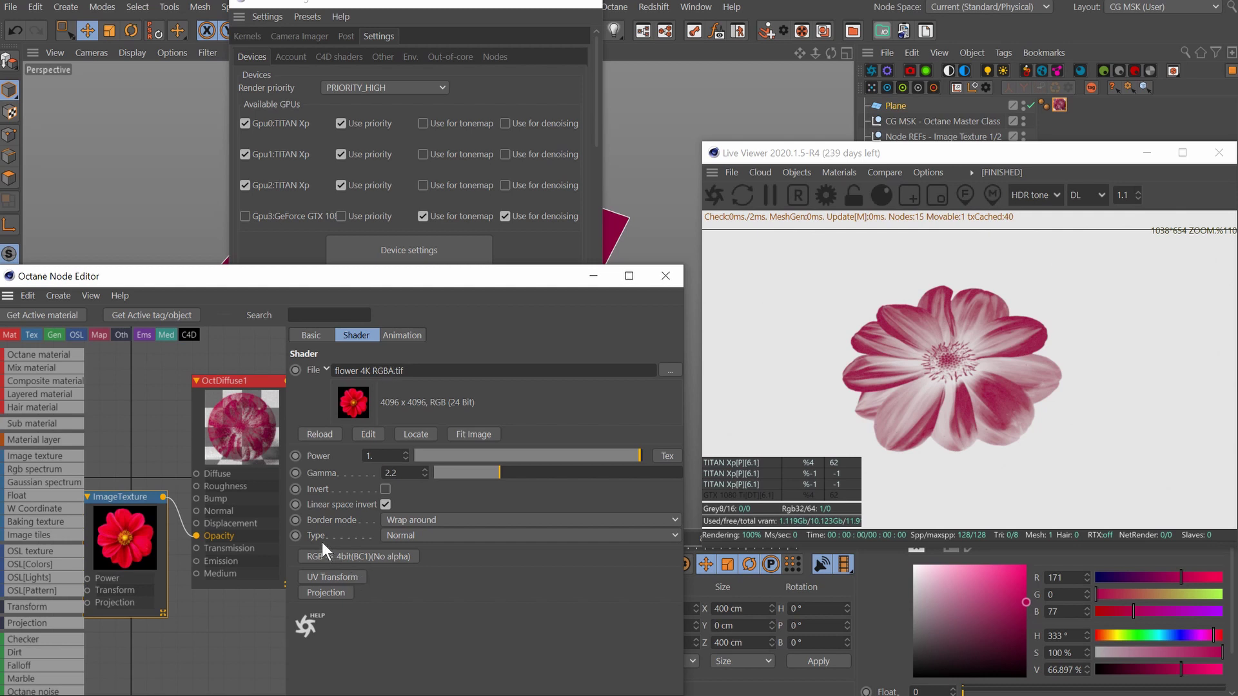
pyautogui.click(419, 535)
pyautogui.click(418, 589)
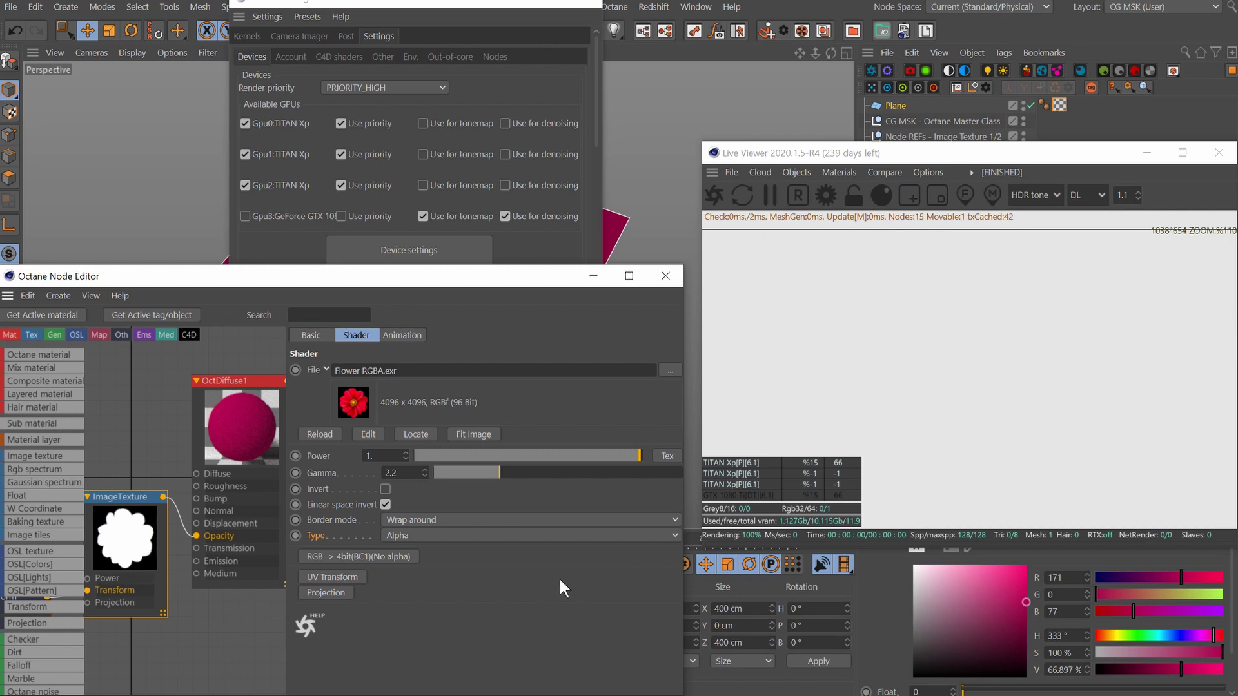
# Set the compression of the Flower RGBA.exr opacity texture to 32-bit float.
pyautogui.moveTo(416, 371); pyautogui.dragTo(332, 370)
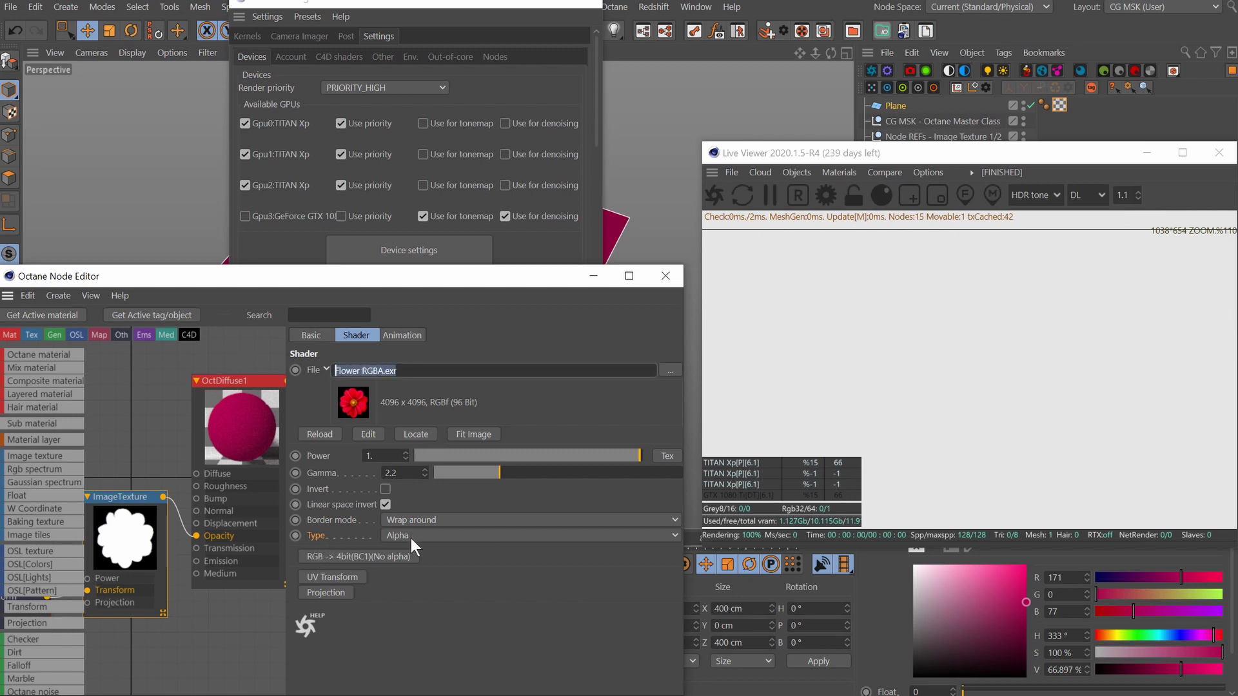
pyautogui.click(386, 557)
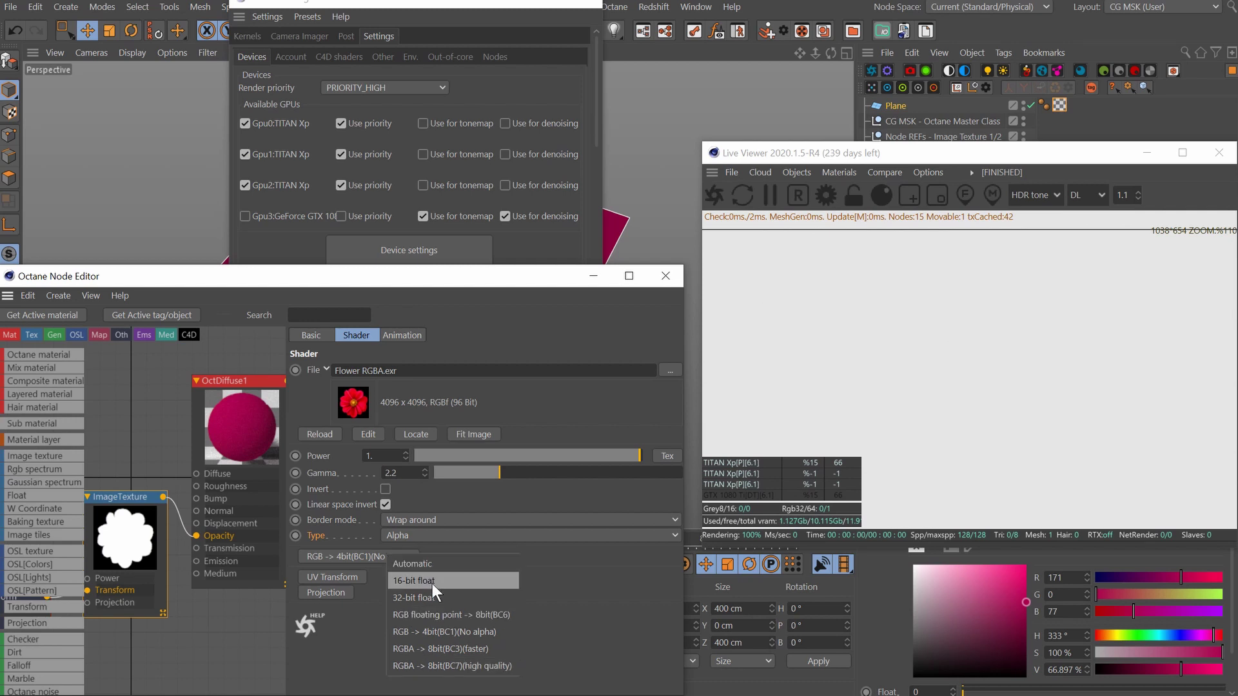
pyautogui.click(431, 600)
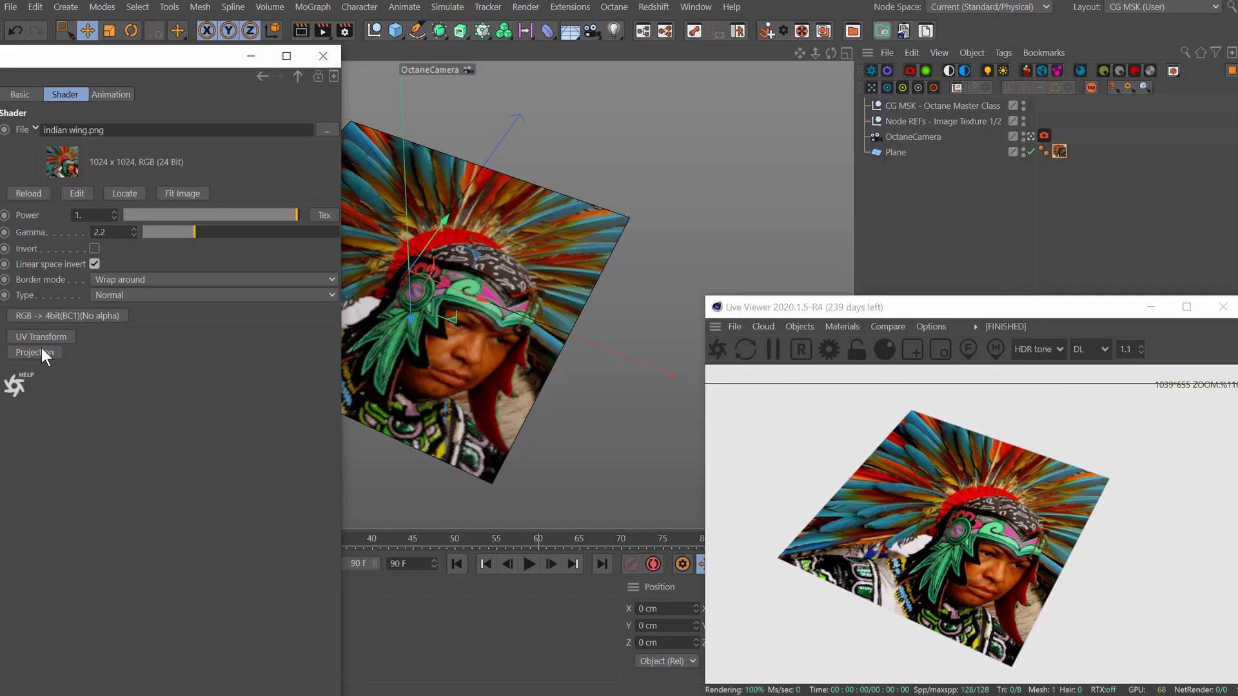
# Add a Texture Projection to the indian wing.png texture and review the projection options of the Plane's material tag.
pyautogui.click(41, 348)
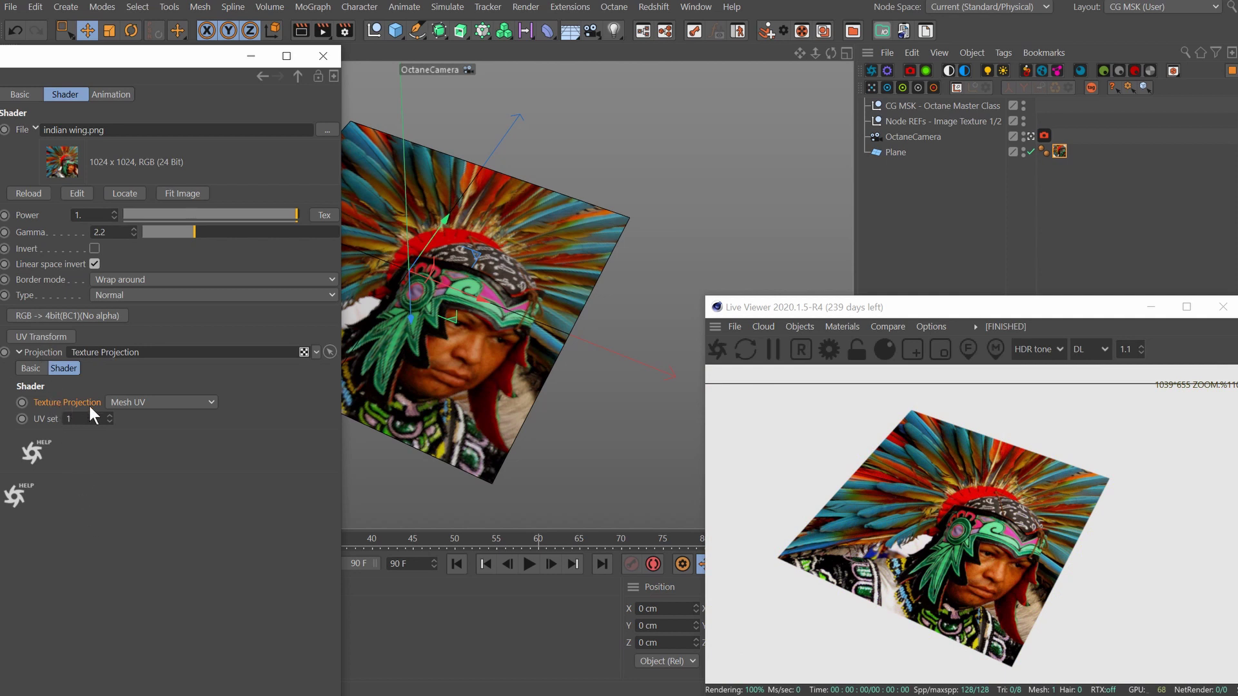
pyautogui.moveTo(947, 307); pyautogui.dragTo(510, 308)
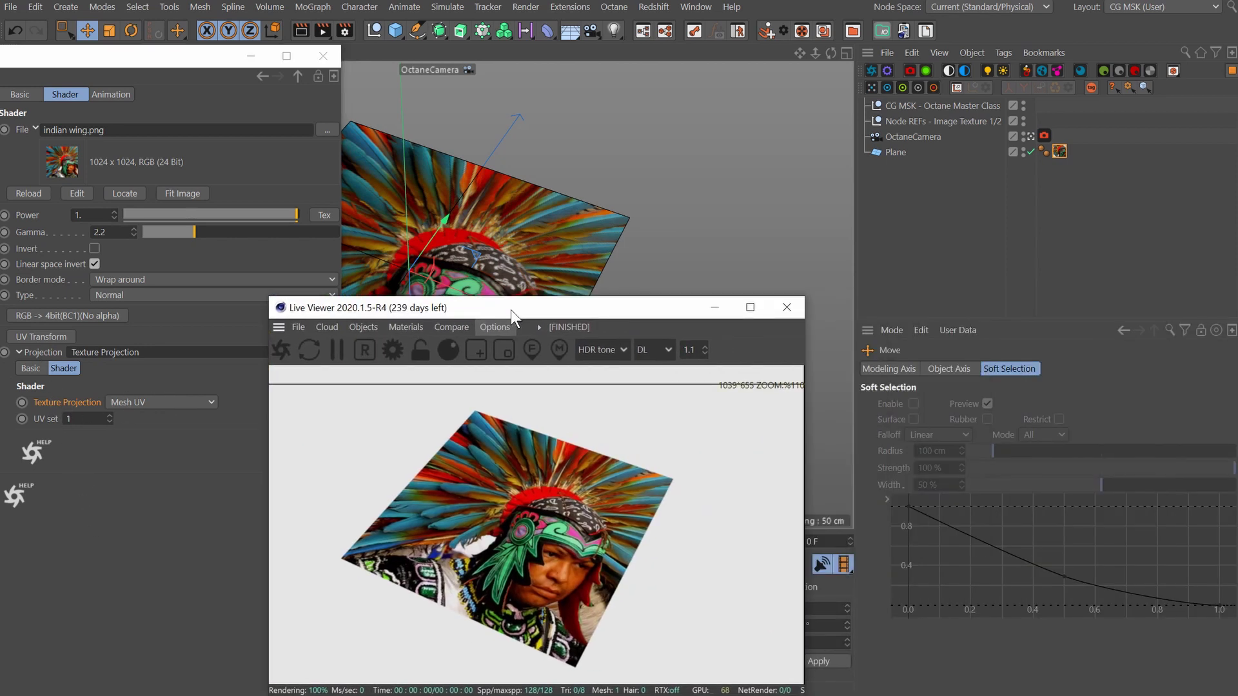
pyautogui.click(1059, 151)
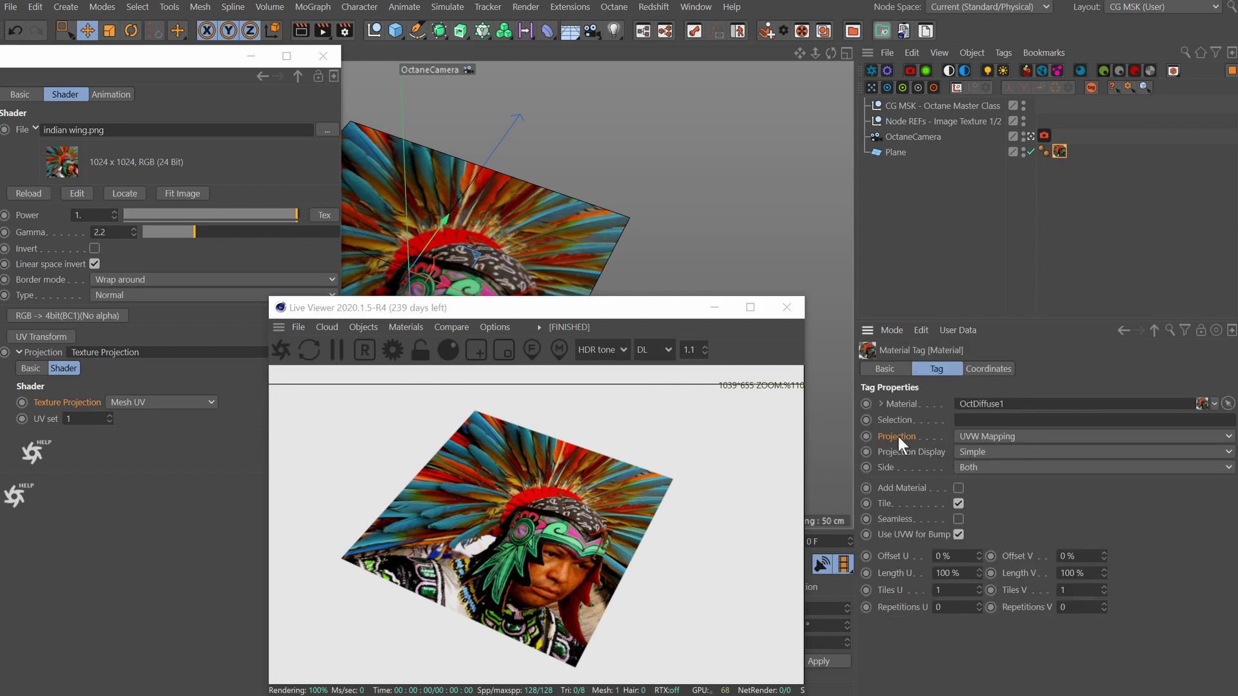
pyautogui.click(991, 437)
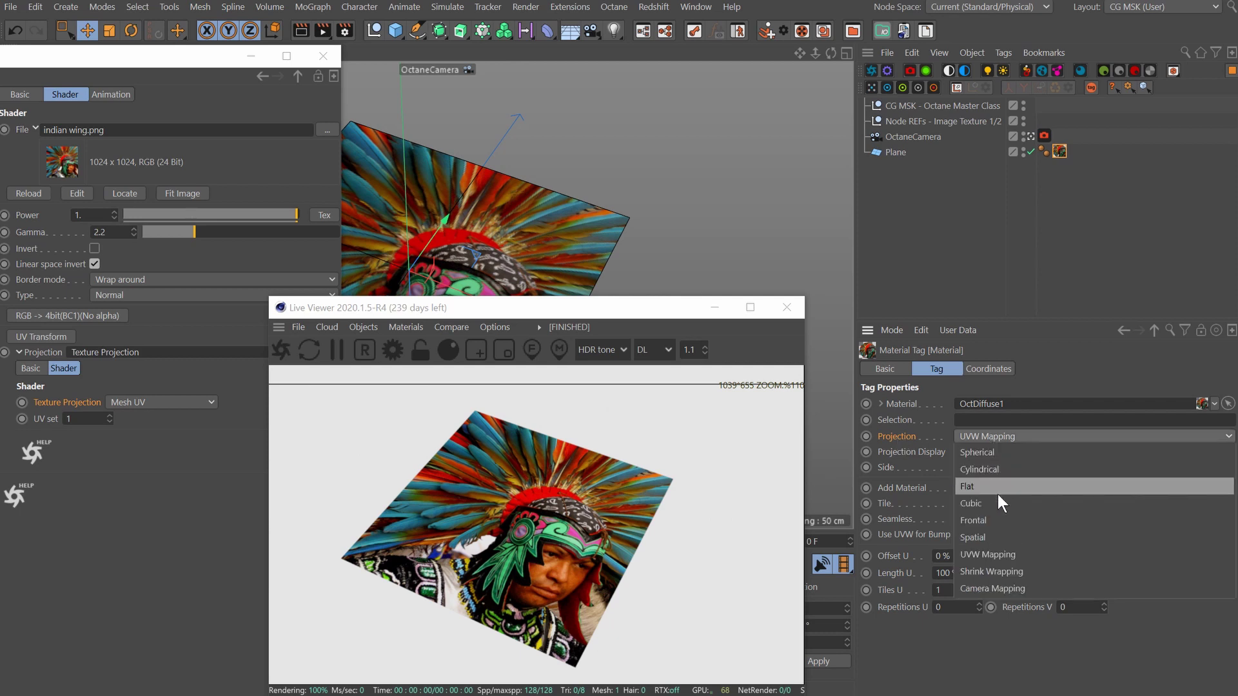
# Set the indian wing.png texture's projection to XYZ to UVW and its internal transform's R.X to -90.
pyautogui.click(148, 401)
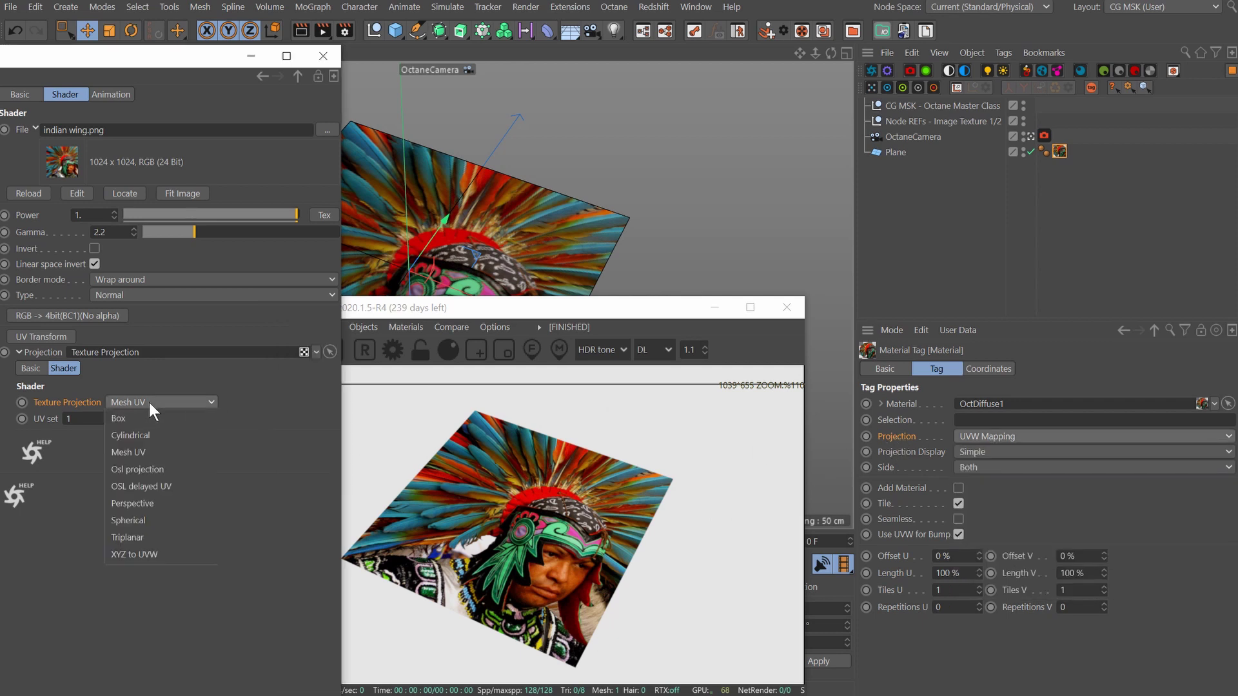
pyautogui.click(153, 554)
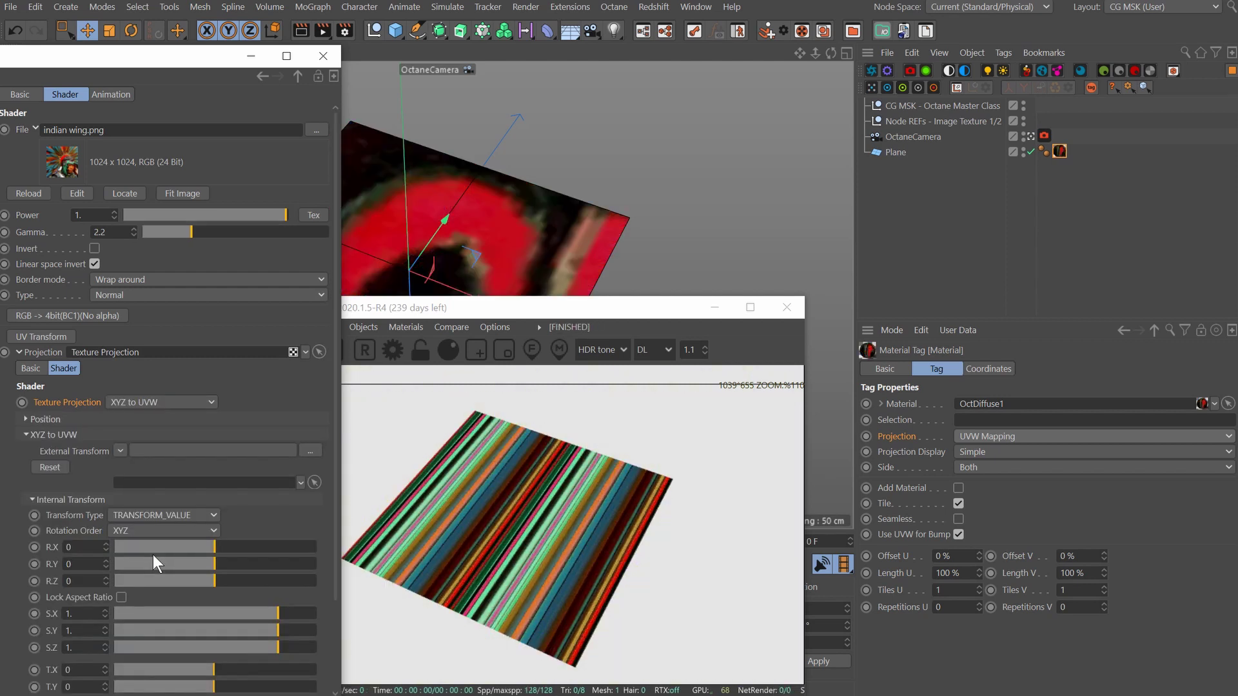
pyautogui.moveTo(622, 308); pyautogui.dragTo(1027, 300)
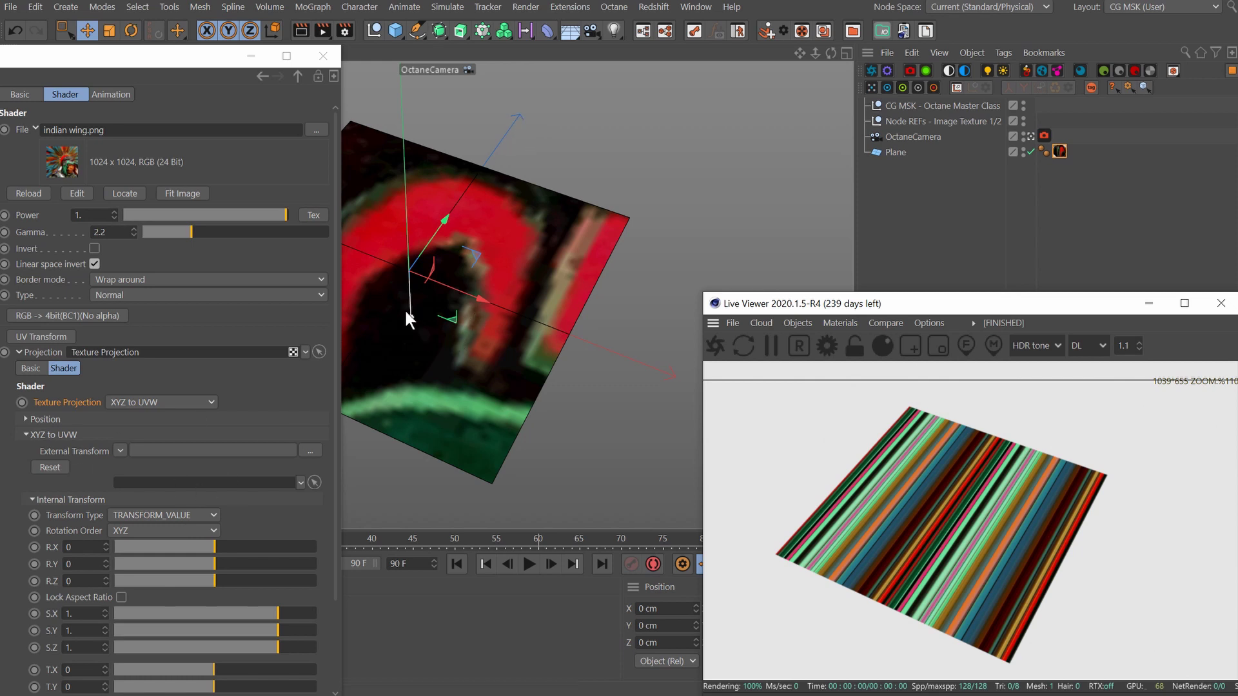
pyautogui.click(81, 549)
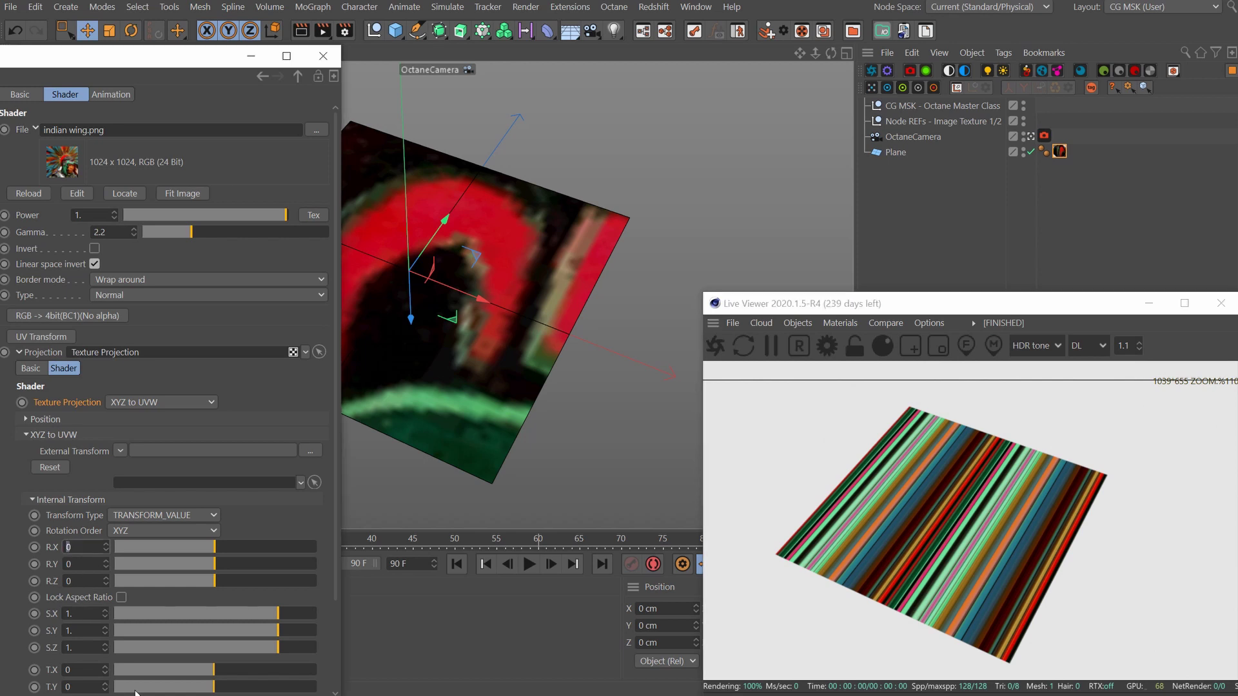
pyautogui.write('-90')
pyautogui.press('Return')
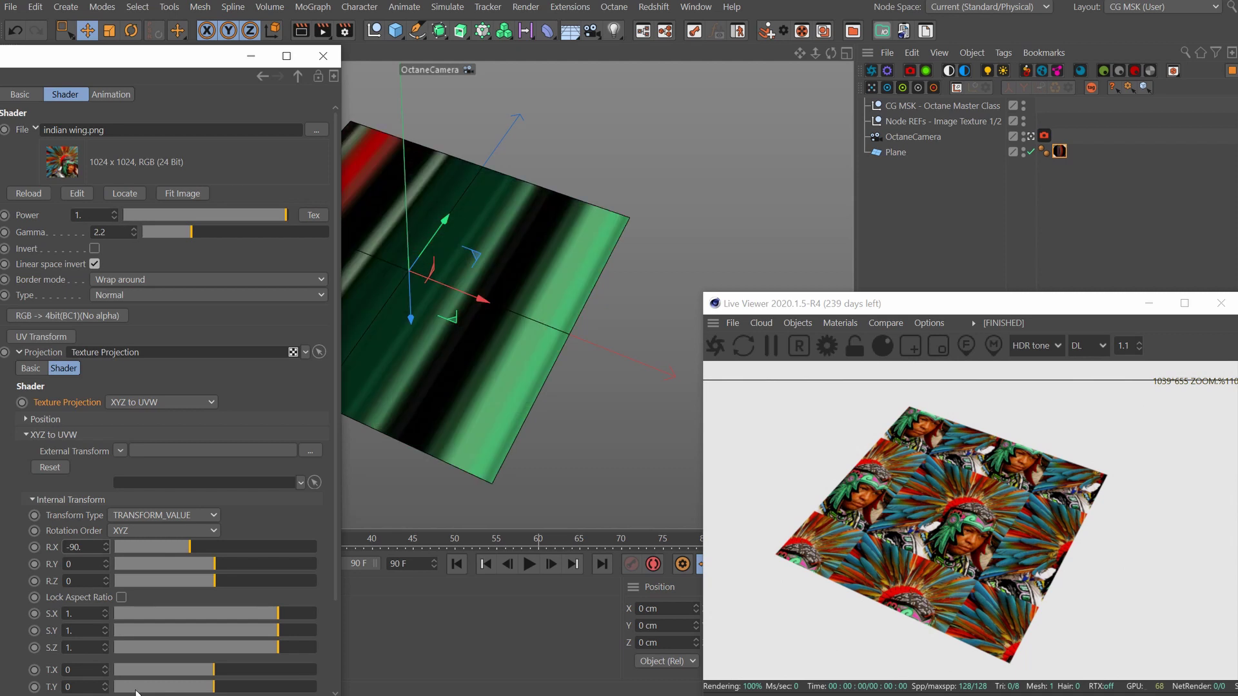
# Compare Mesh UV with XYZ to UVW as the indian wing.png texture's projection, ending on Mesh UV.
pyautogui.click(161, 402)
pyautogui.click(164, 453)
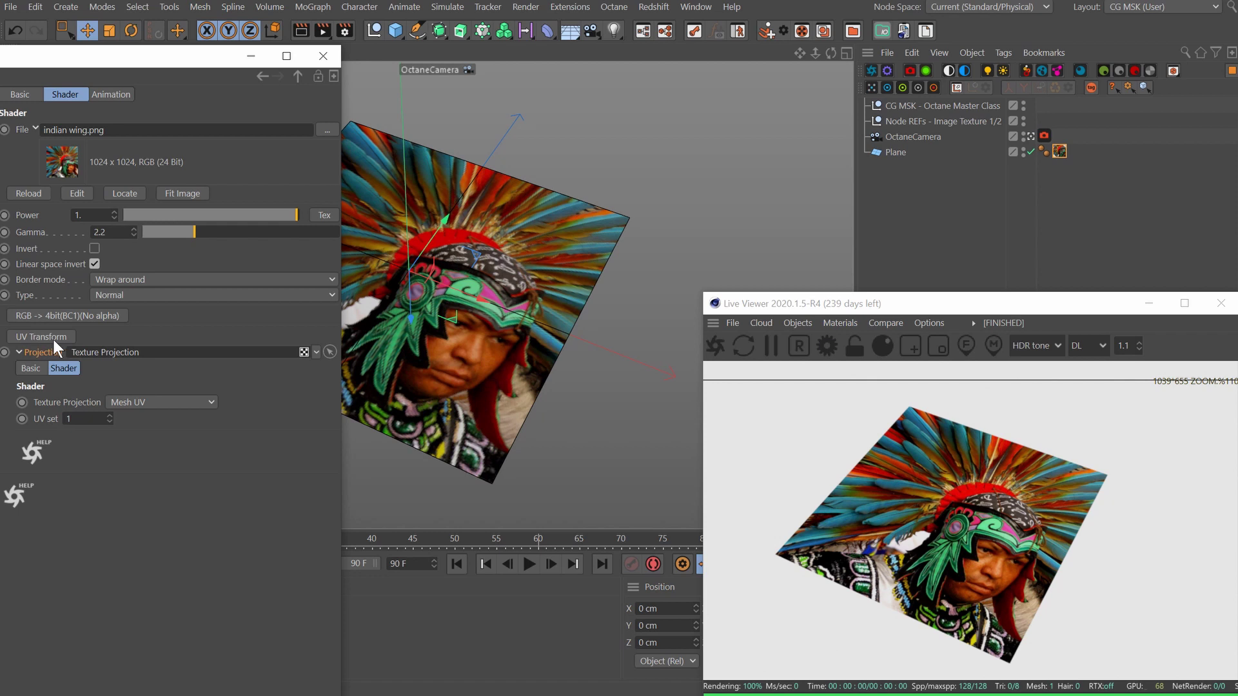
pyautogui.click(119, 401)
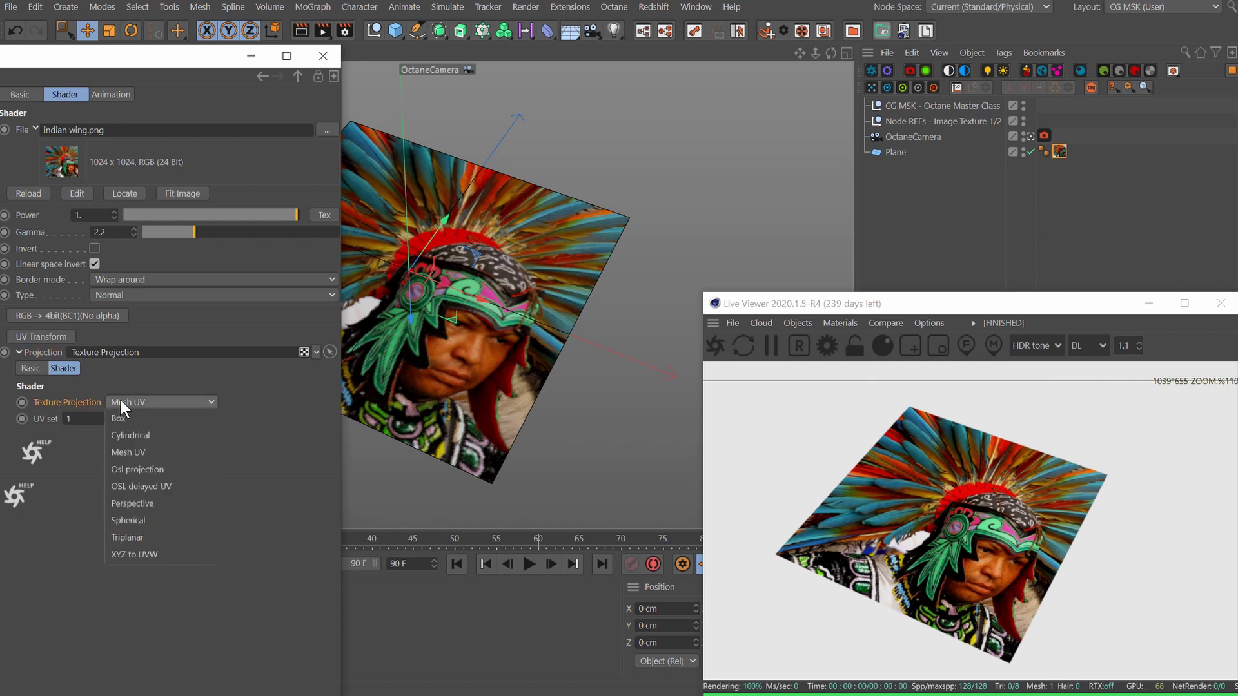
pyautogui.click(144, 554)
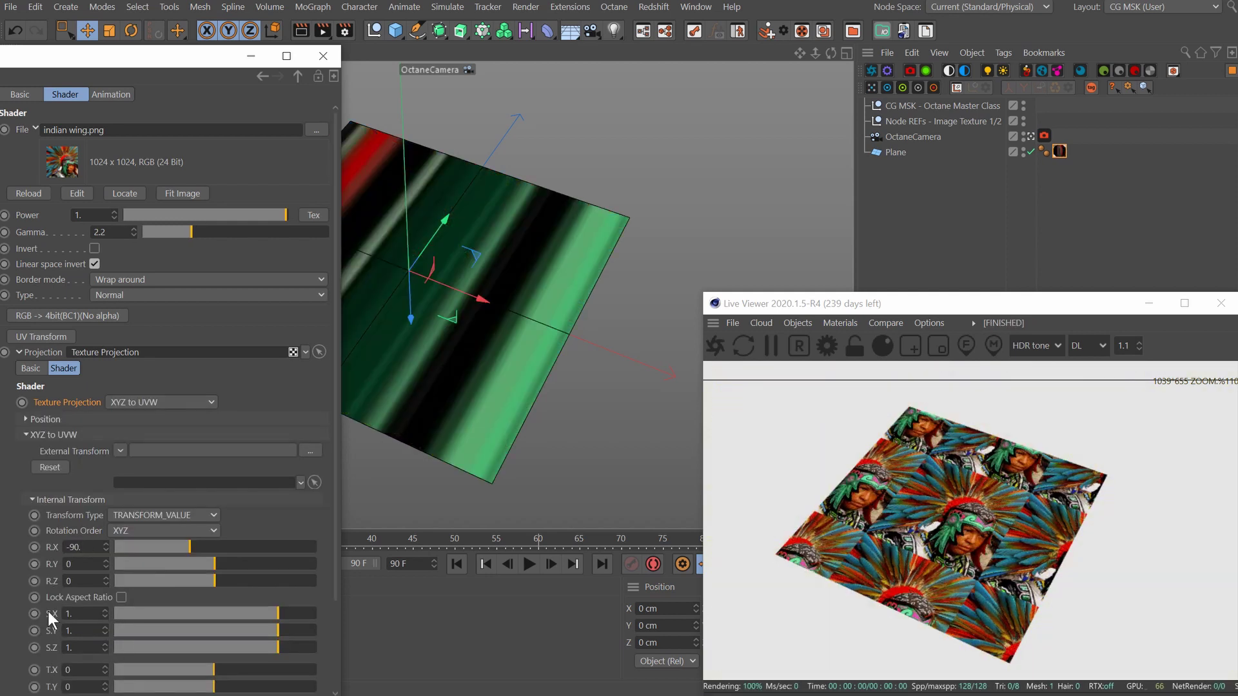
pyautogui.click(143, 401)
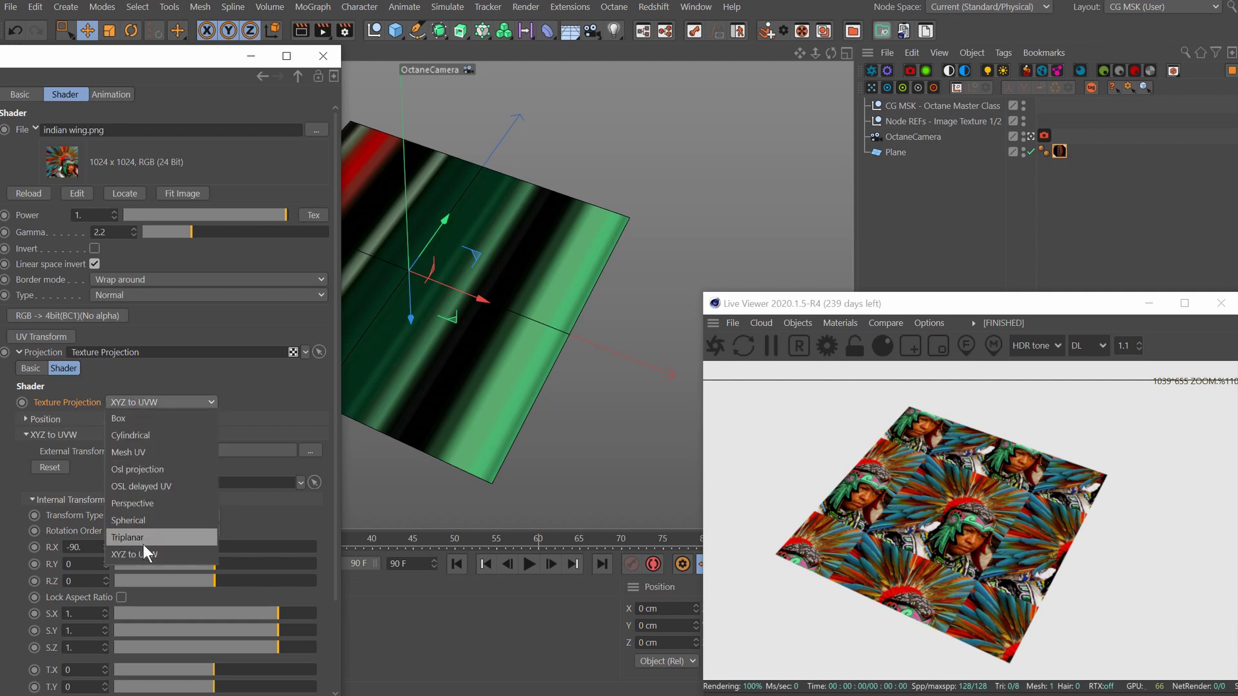
pyautogui.click(146, 449)
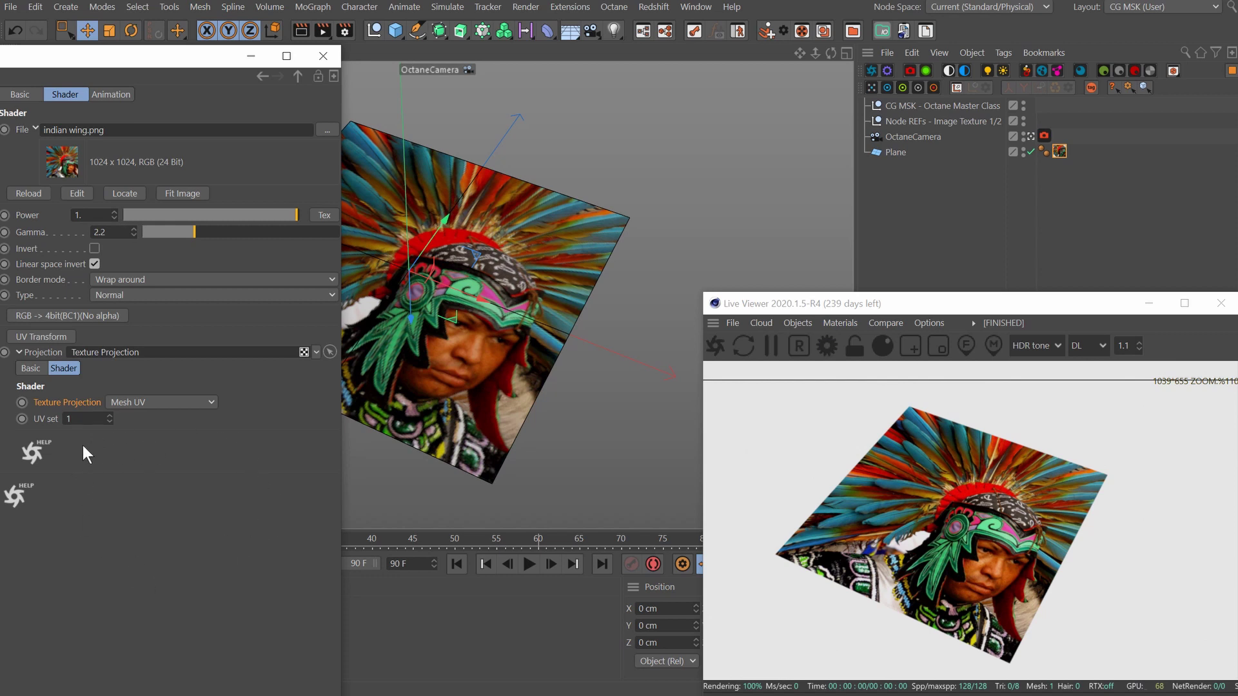
# Add a UV Transform to the indian wing.png texture, scaling it uniformly to about 0.61 and rotating R.Z to about 55.6.
pyautogui.click(22, 338)
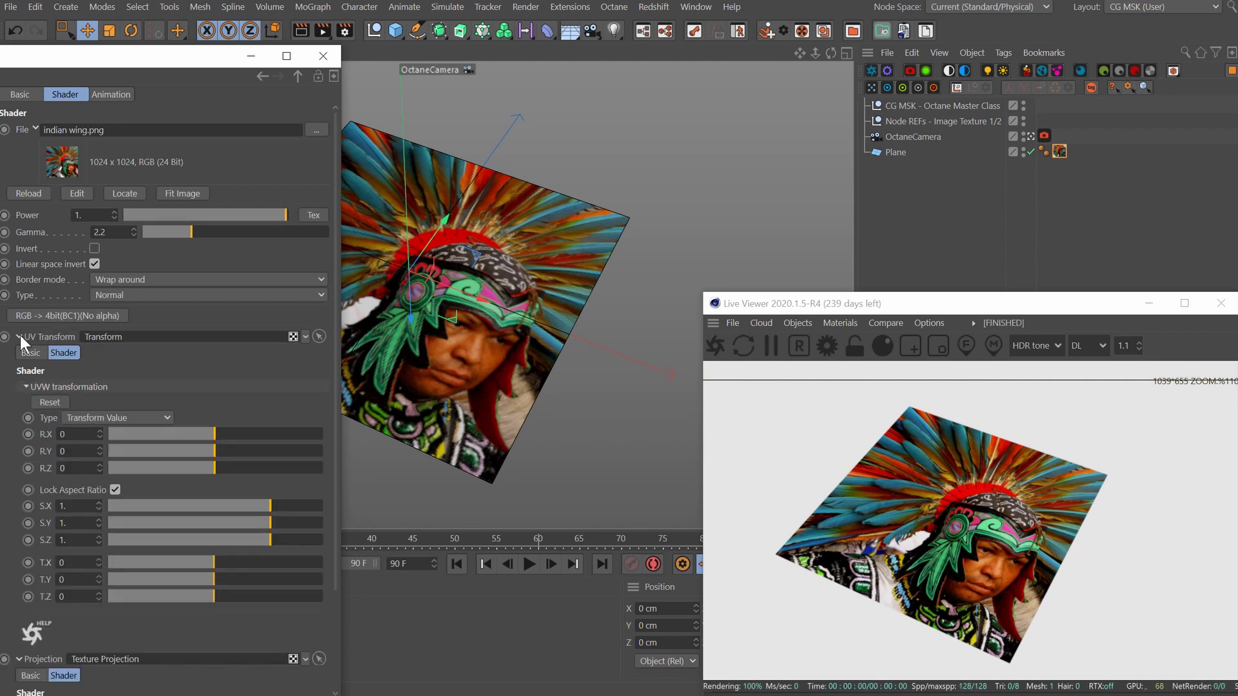
pyautogui.moveTo(257, 520)
pyautogui.mouseDown()
pyautogui.moveTo(229, 505)
pyautogui.moveTo(269, 505)
pyautogui.moveTo(227, 505)
pyautogui.moveTo(256, 505)
pyautogui.mouseUp()
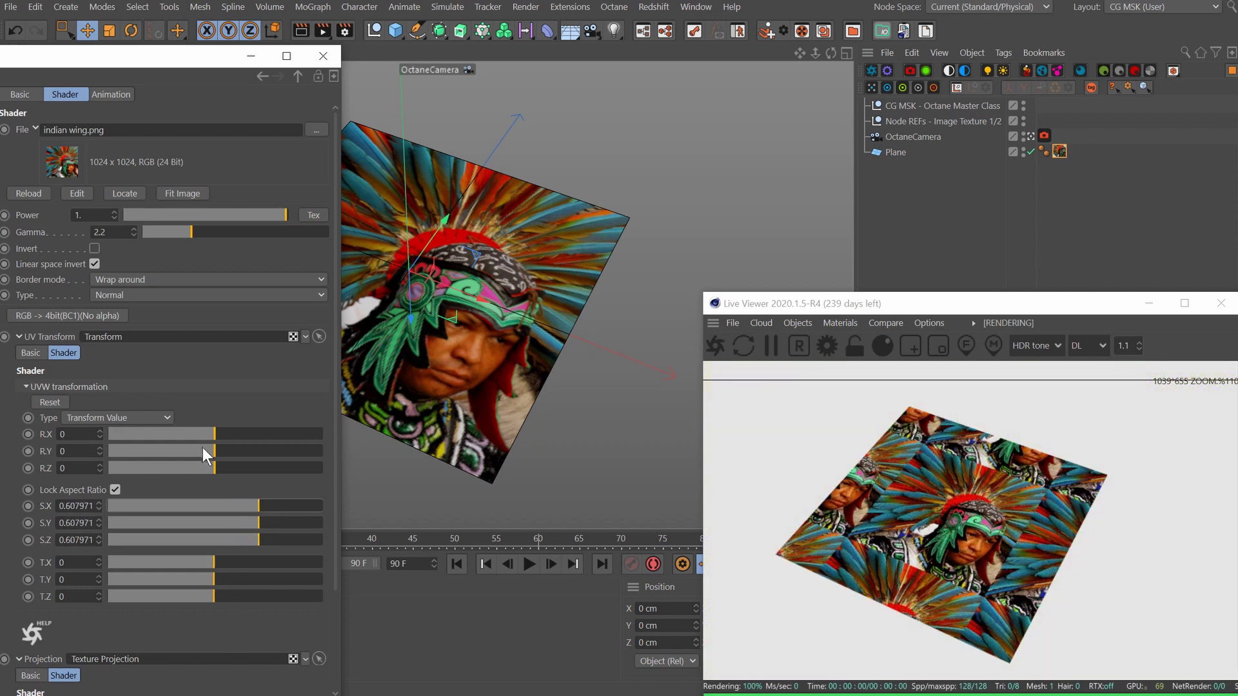
pyautogui.moveTo(214, 467)
pyautogui.mouseDown()
pyautogui.moveTo(188, 465)
pyautogui.moveTo(230, 464)
pyautogui.mouseUp()
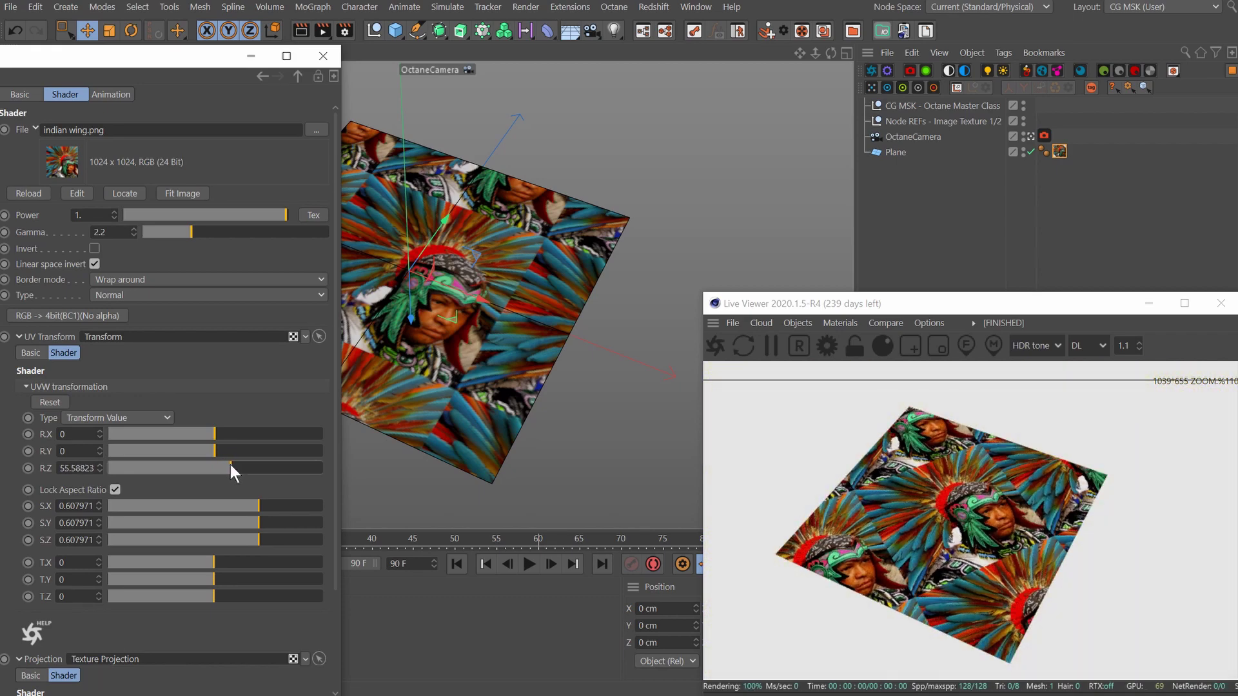